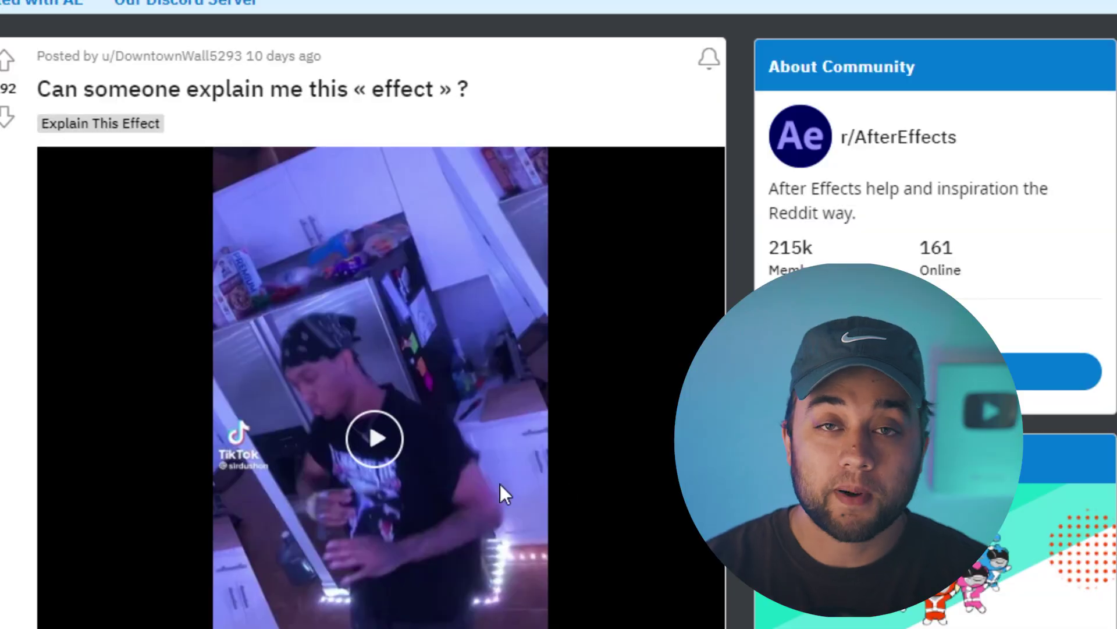
Play the example effect video in the r/AfterEffects post and close it again.
{"action": "scroll", "coordinate": [501, 485], "scroll_direction": "down", "scroll_amount": 4}
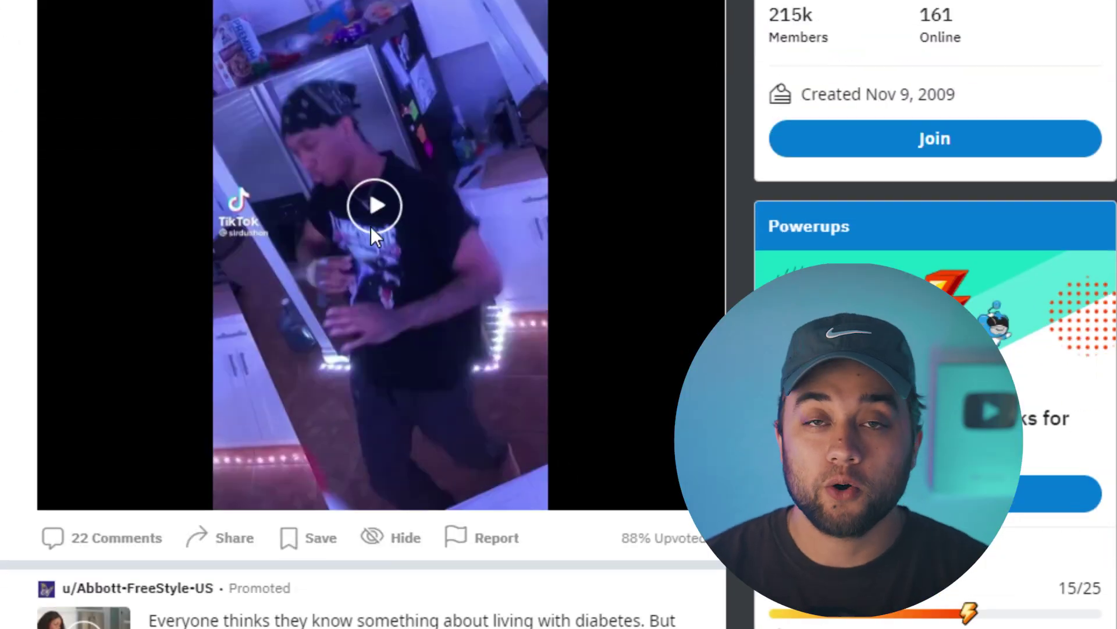
{"action": "left_click", "coordinate": [372, 226]}
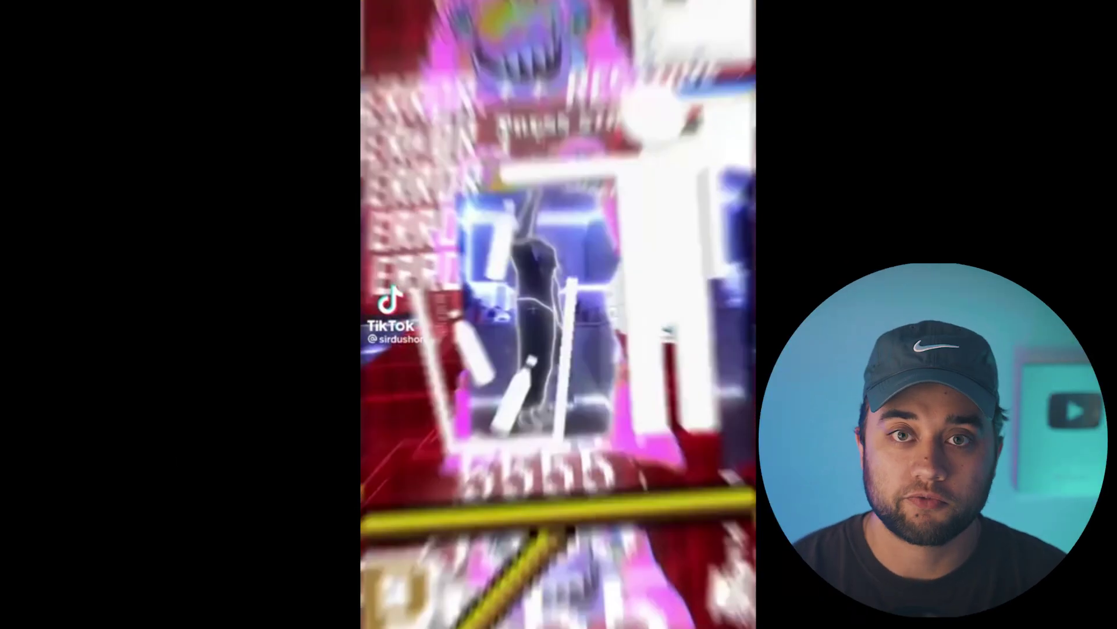
{"action": "key", "text": "Escape"}
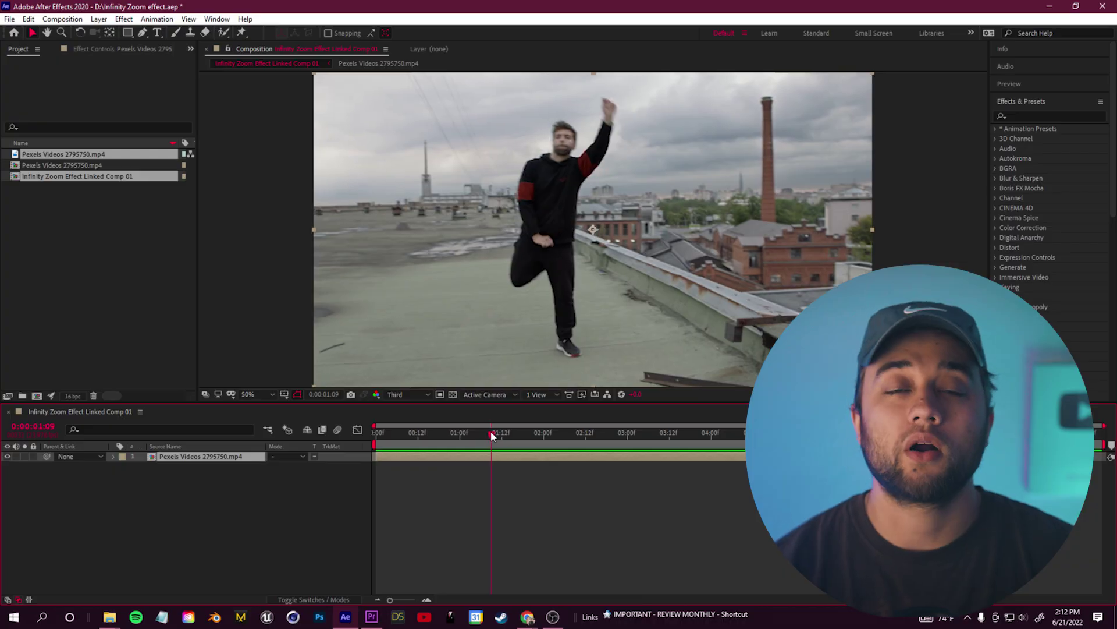
Split the Pexels Videos 2795750.mp4 layer into three segments at 0:00:01:04 and 0:00:02:08.
{"action": "mouse_move", "coordinate": [492, 437]}
{"action": "left_mouse_down"}
{"action": "mouse_move", "coordinate": [540, 439]}
{"action": "mouse_move", "coordinate": [439, 436]}
{"action": "mouse_move", "coordinate": [472, 437]}
{"action": "left_mouse_up"}
{"action": "left_click", "coordinate": [571, 433]}
{"action": "key", "text": "ctrl+shift+d"}
{"action": "key", "text": "ctrl+shift+d"}
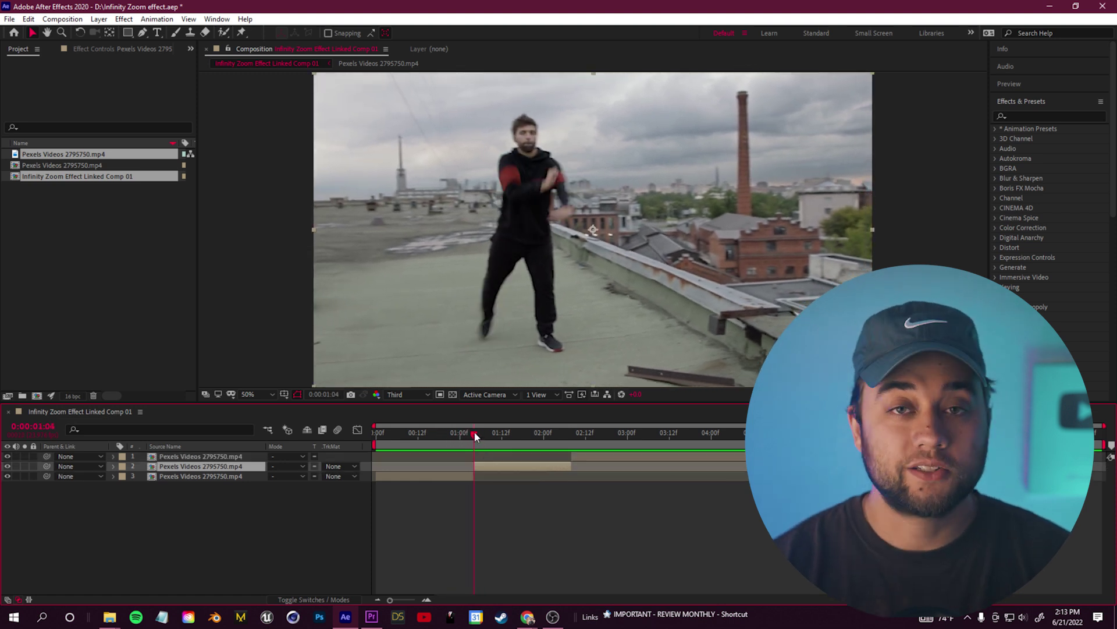
Review the movement across the split segments and return to the first cut at 0:00:01:04.
{"action": "left_click", "coordinate": [482, 434]}
{"action": "left_click_drag", "start_coordinate": [485, 437], "coordinate": [546, 432]}
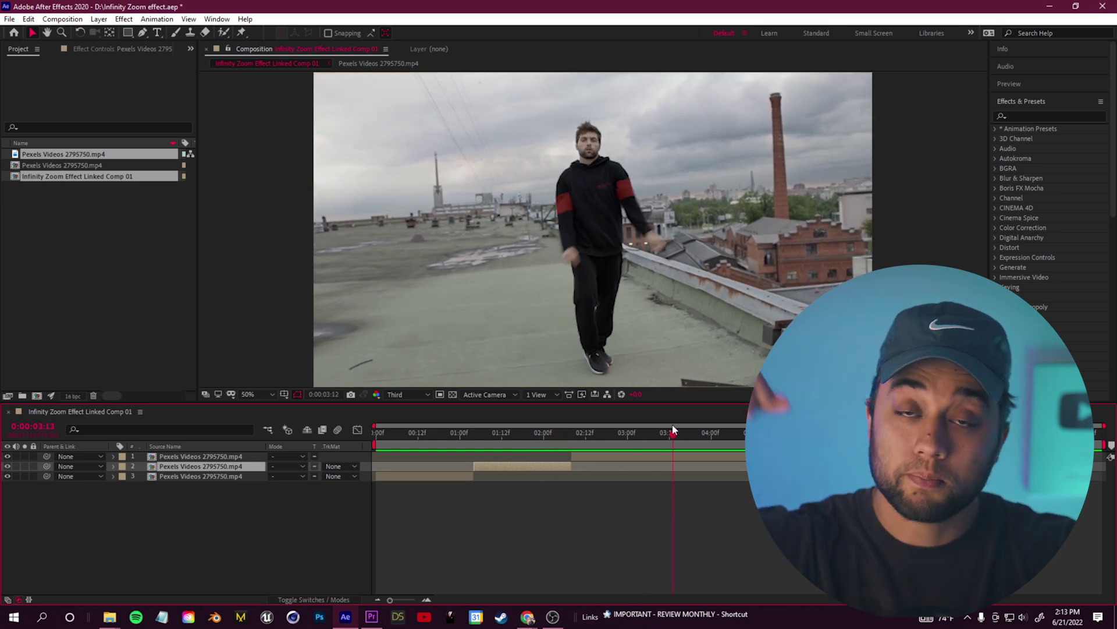
{"action": "key", "text": "space"}
{"action": "left_click_drag", "start_coordinate": [504, 431], "coordinate": [472, 443]}
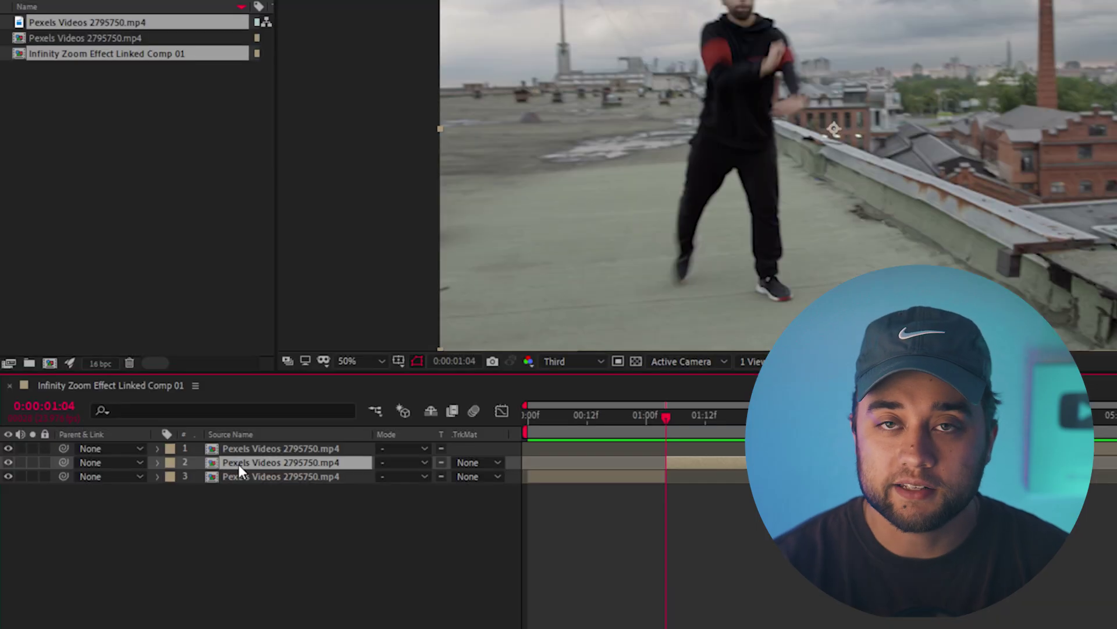
Open the nested Pexels Videos 2795750.mp4 composition from the middle segment and split its footage layer at 0:00:04:16.
{"action": "double_click", "coordinate": [238, 464]}
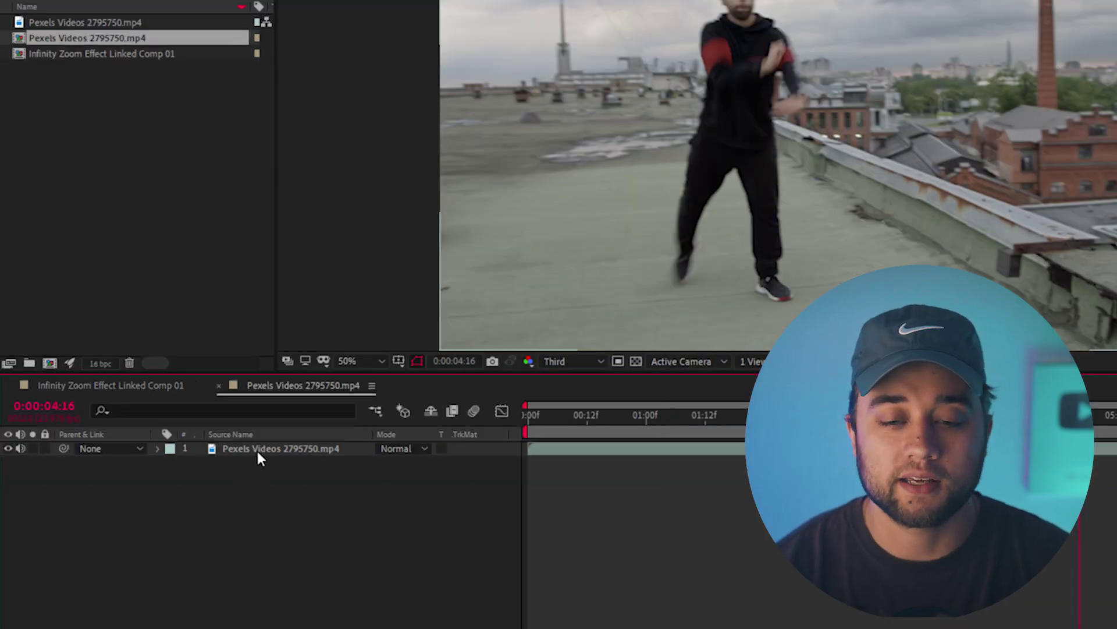
{"action": "double_click", "coordinate": [259, 454]}
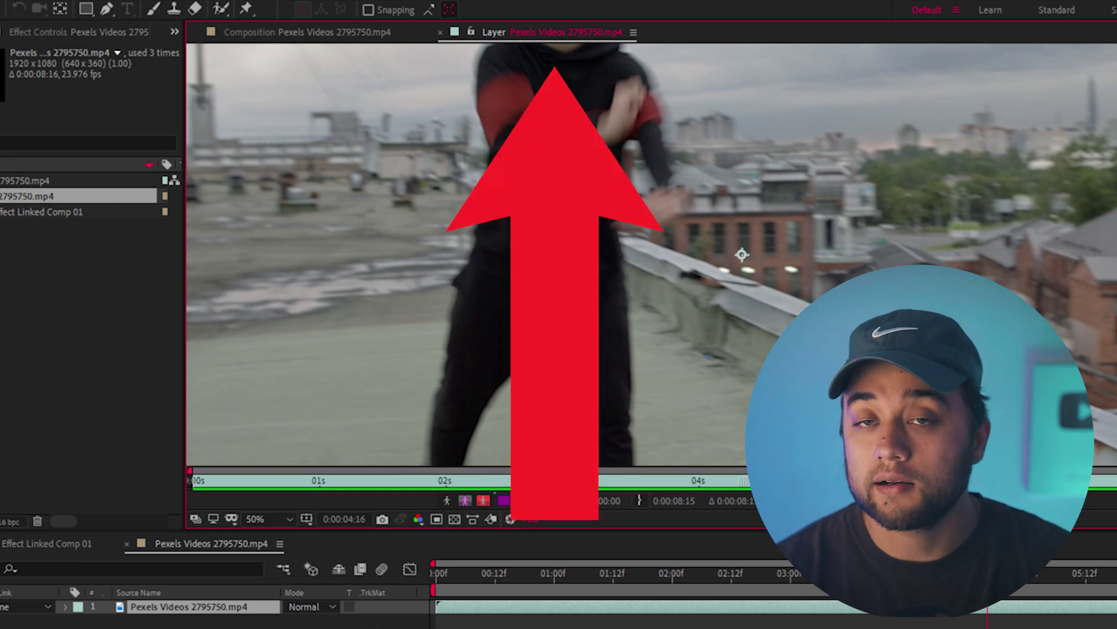
{"action": "left_click", "coordinate": [232, 33]}
{"action": "left_click", "coordinate": [1067, 607]}
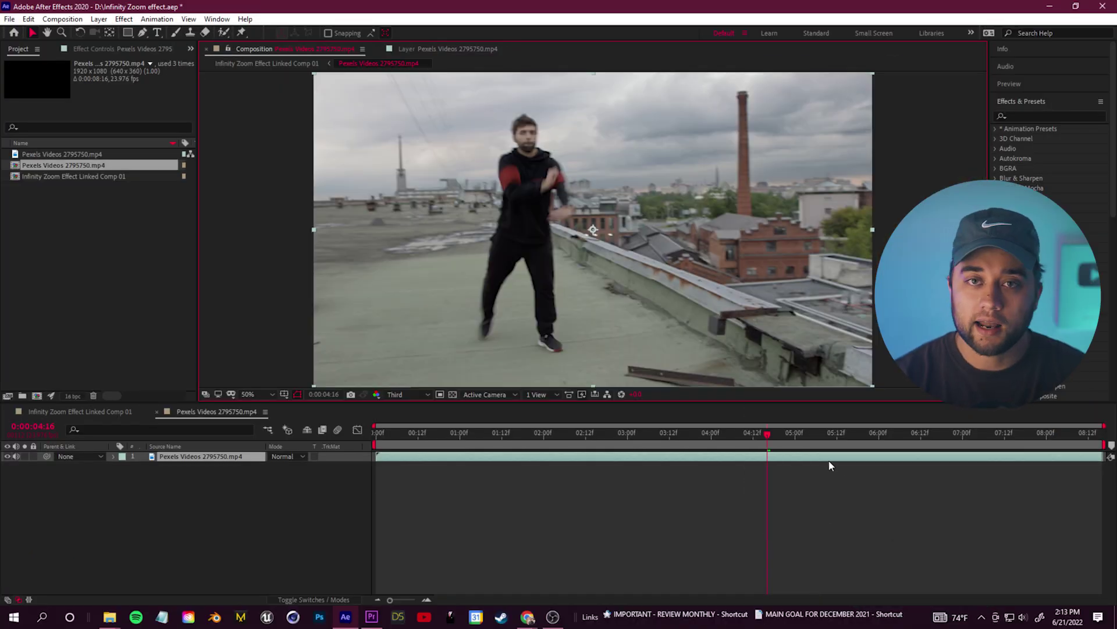
{"action": "left_click", "coordinate": [824, 460]}
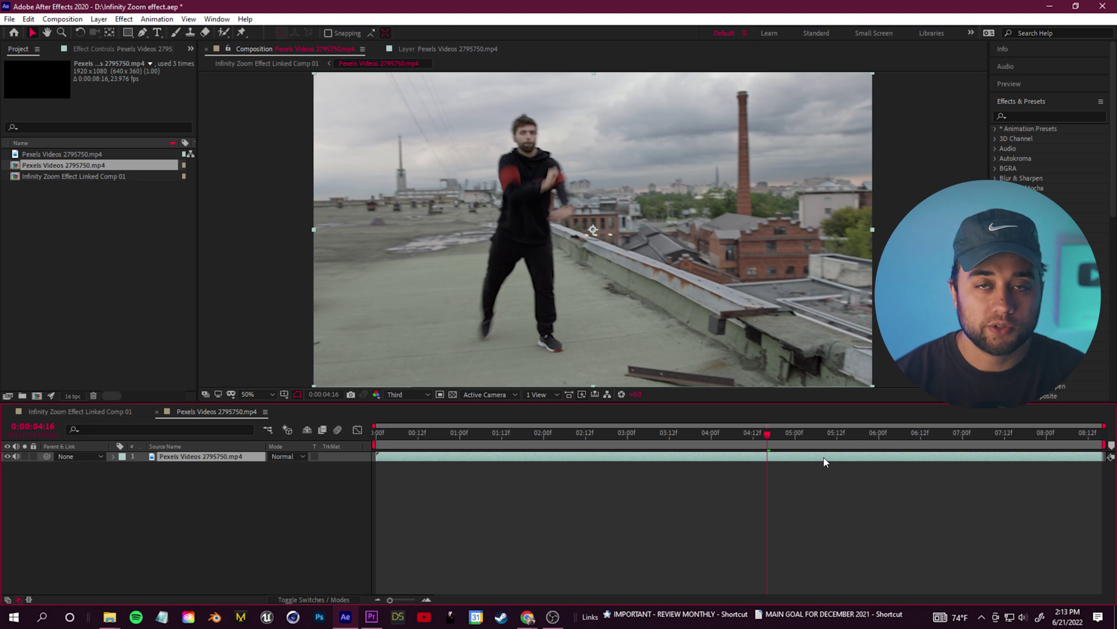
{"action": "key", "text": "ctrl+shift+d"}
Match the main composition's second cut inside the nested composition by splitting the footage at 0:00:05:20, then return to 0:00:04:16.
{"action": "left_click", "coordinate": [79, 411]}
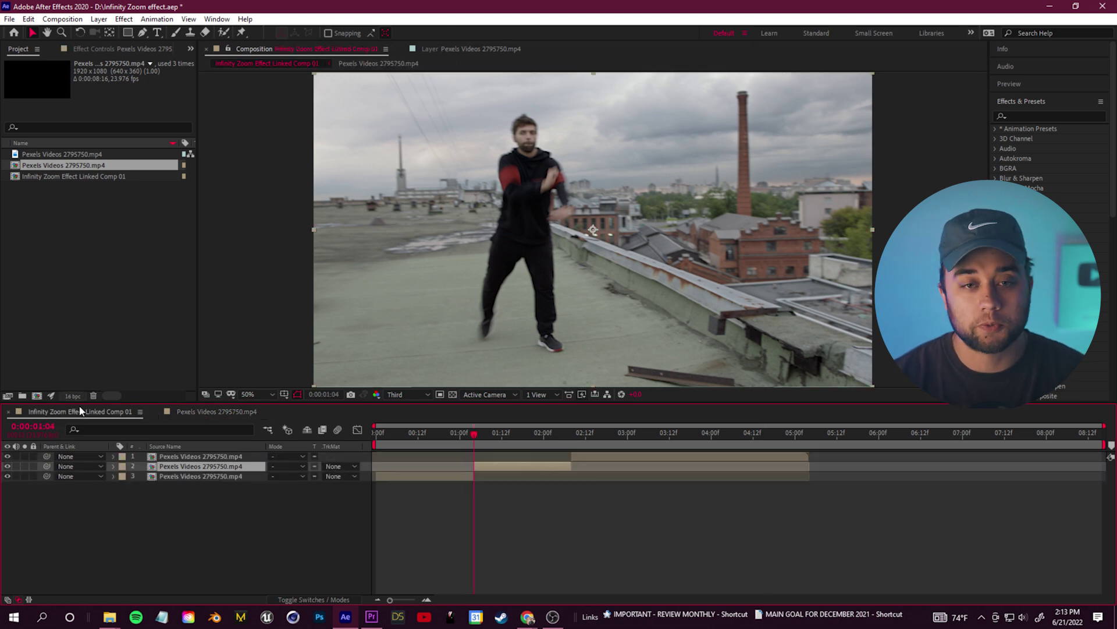
{"action": "left_click_drag", "start_coordinate": [507, 448], "coordinate": [572, 449]}
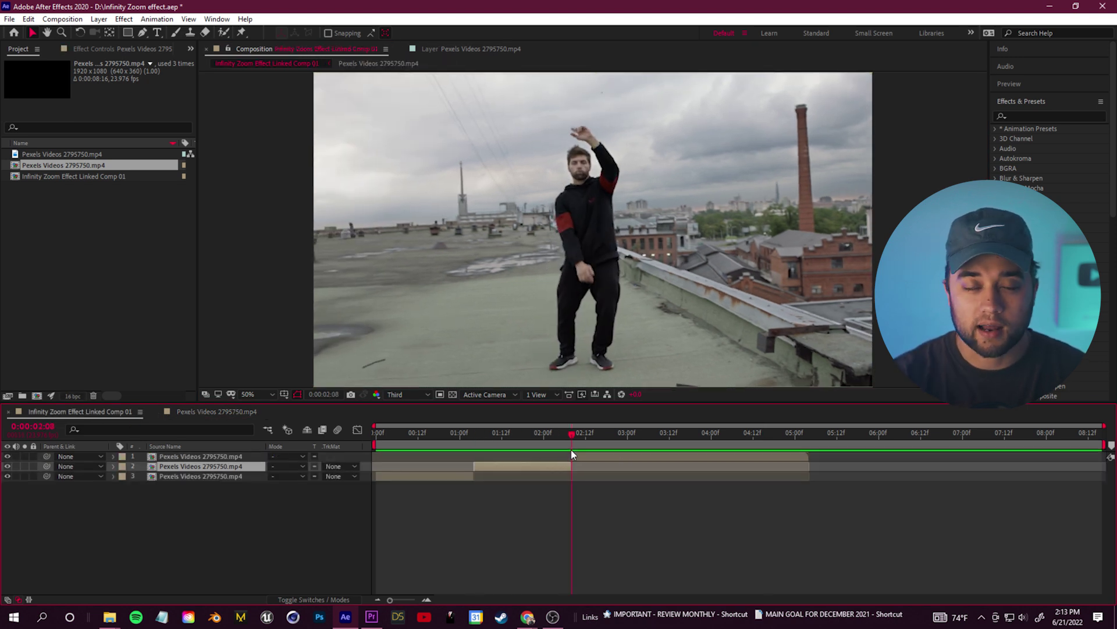
{"action": "double_click", "coordinate": [546, 466]}
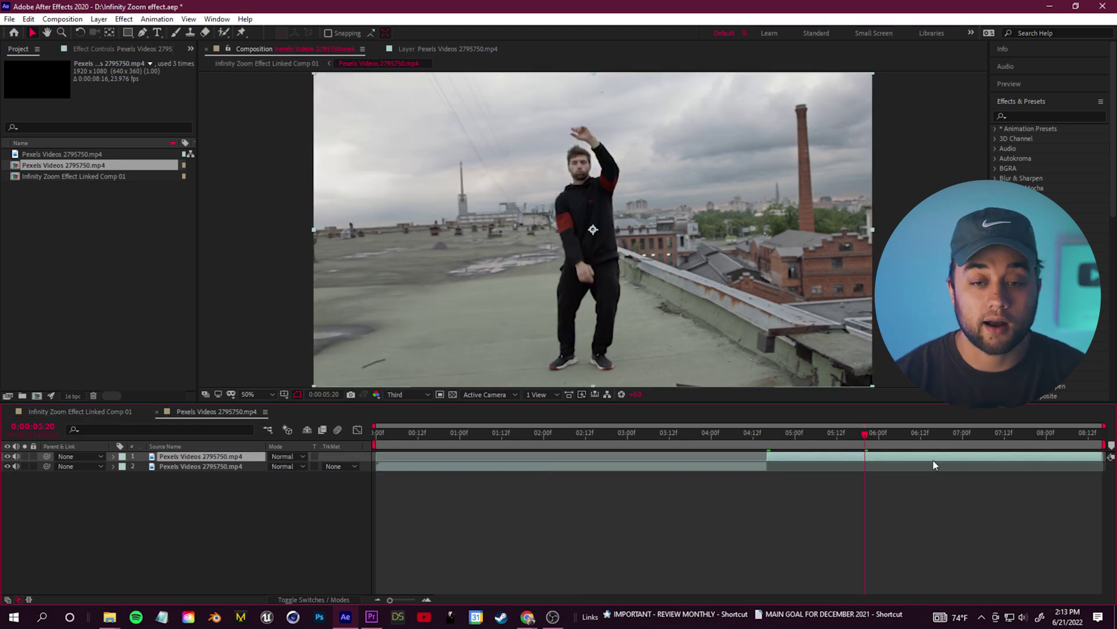
{"action": "left_click_drag", "start_coordinate": [865, 441], "coordinate": [764, 467]}
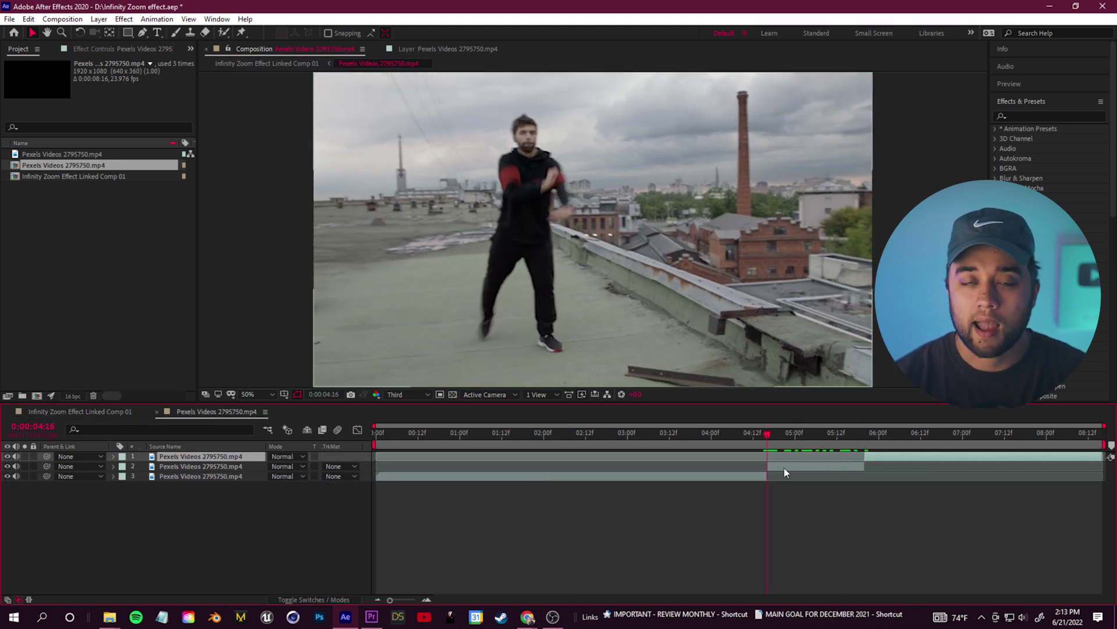
Open the nested composition's middle segment in its own layer view and try a stroke with the Brush tool.
{"action": "double_click", "coordinate": [790, 465]}
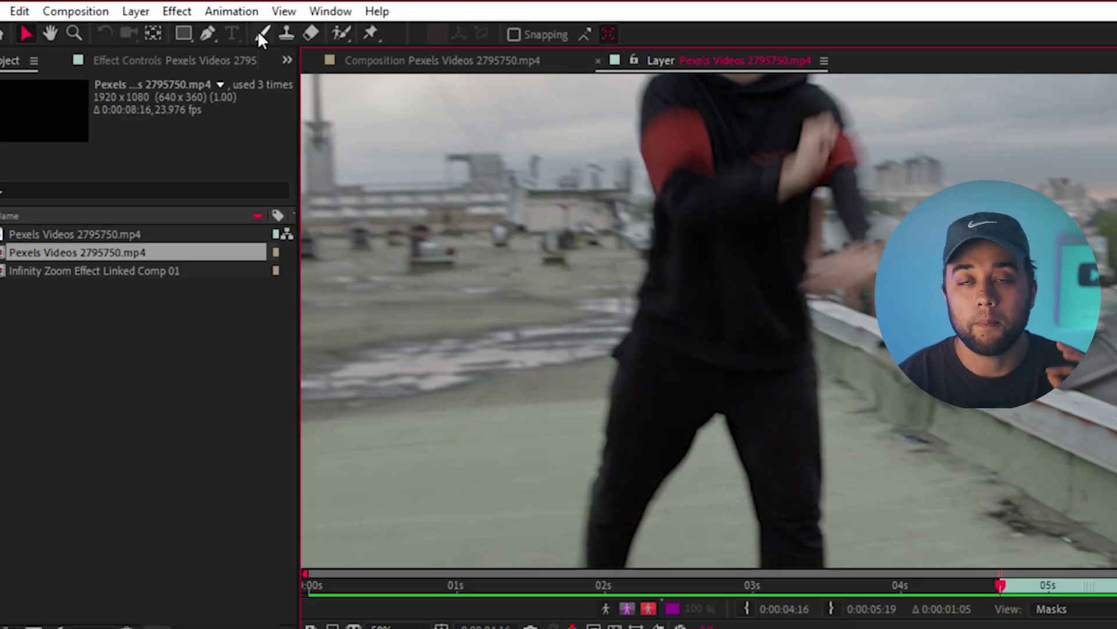
{"action": "left_click", "coordinate": [176, 32]}
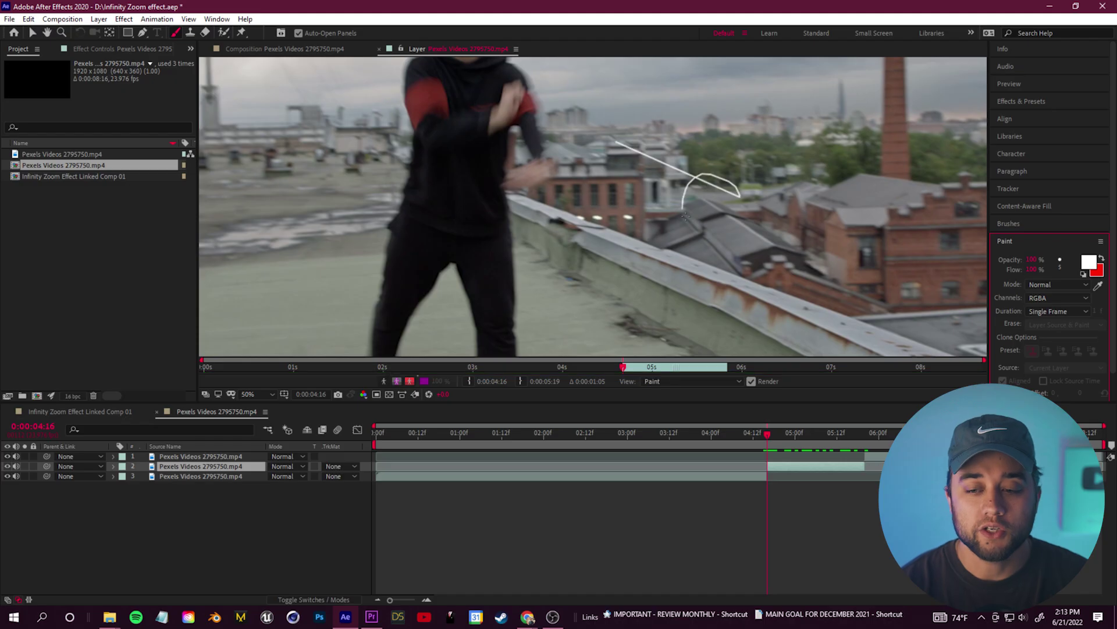
{"action": "left_click_drag", "start_coordinate": [760, 241], "coordinate": [753, 237]}
{"action": "key", "text": "ctrl+z"}
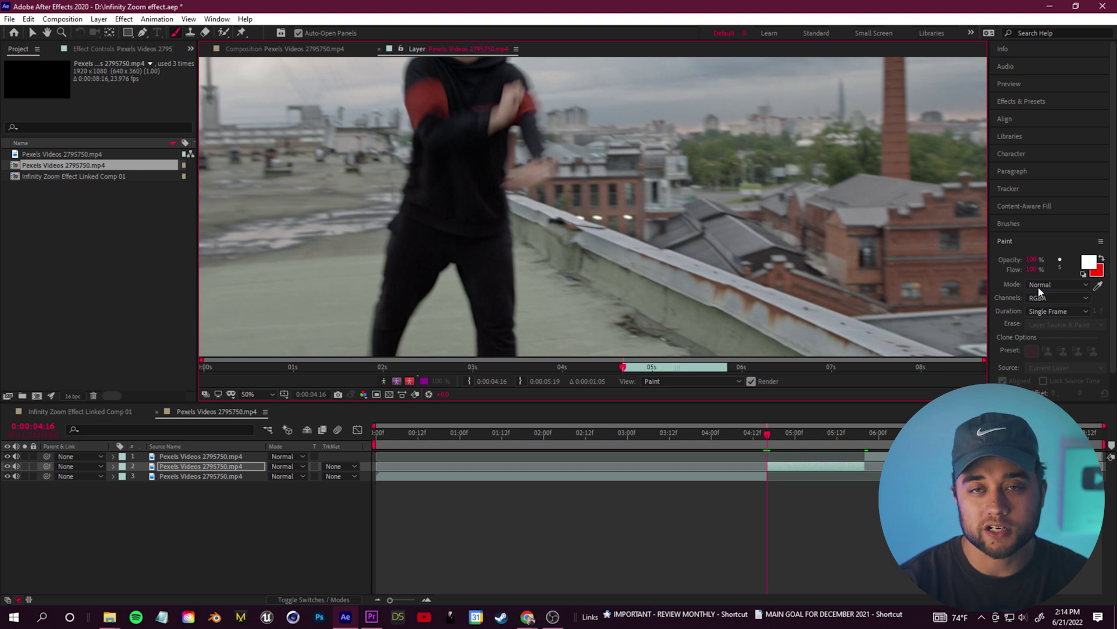
Set the brush diameter to 9 px.
{"action": "scroll", "coordinate": [997, 283], "scroll_direction": "down", "scroll_amount": 1}
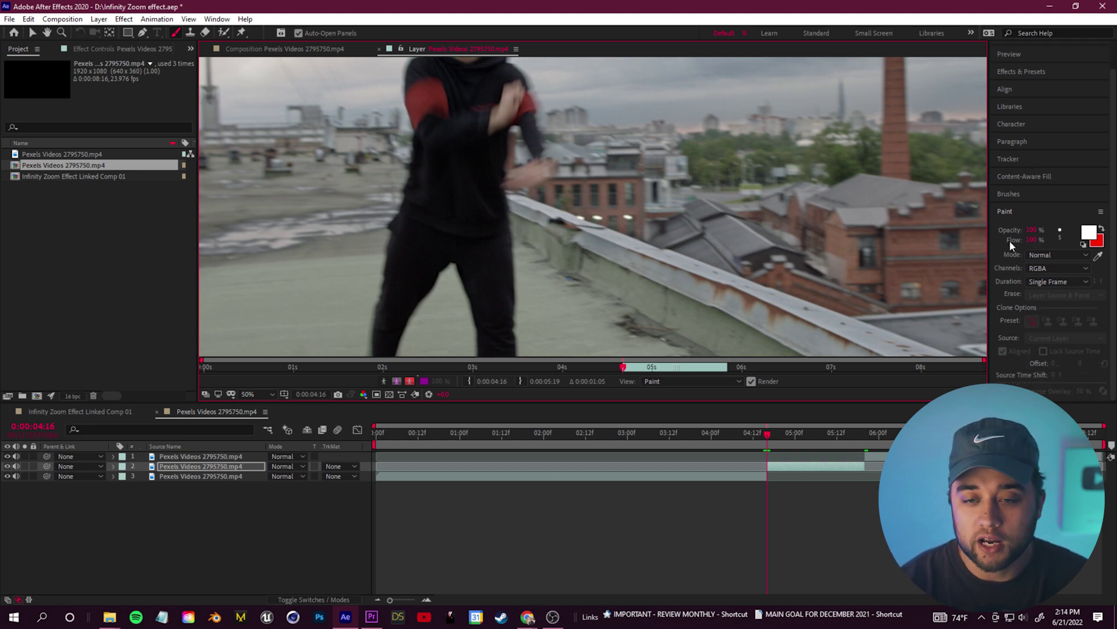
{"action": "left_click", "coordinate": [1011, 195]}
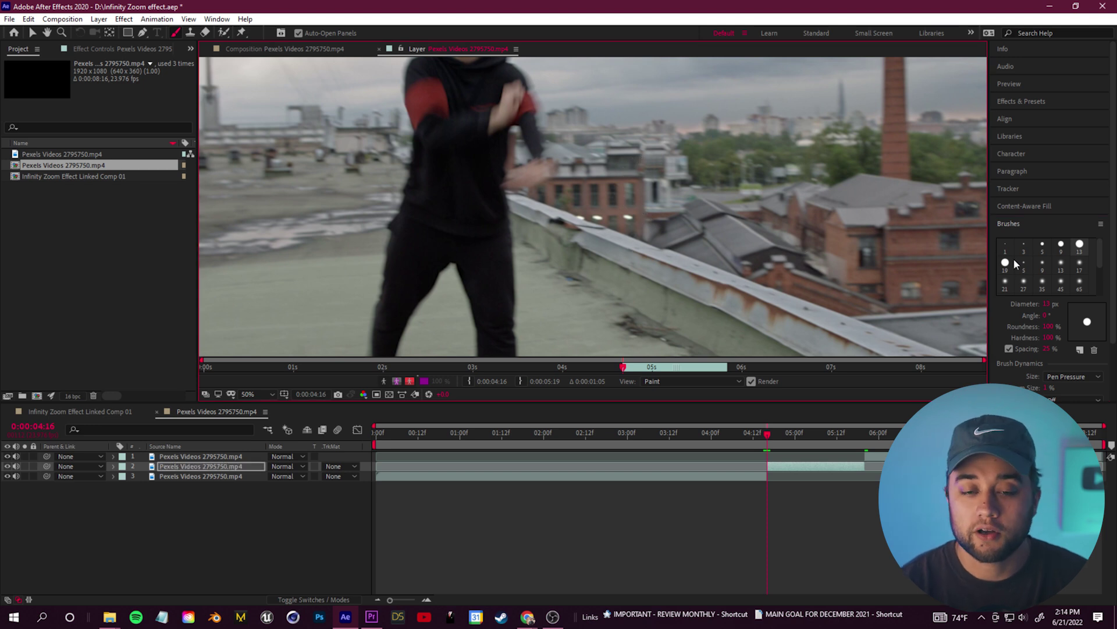
{"action": "left_click_drag", "start_coordinate": [599, 168], "coordinate": [621, 202]}
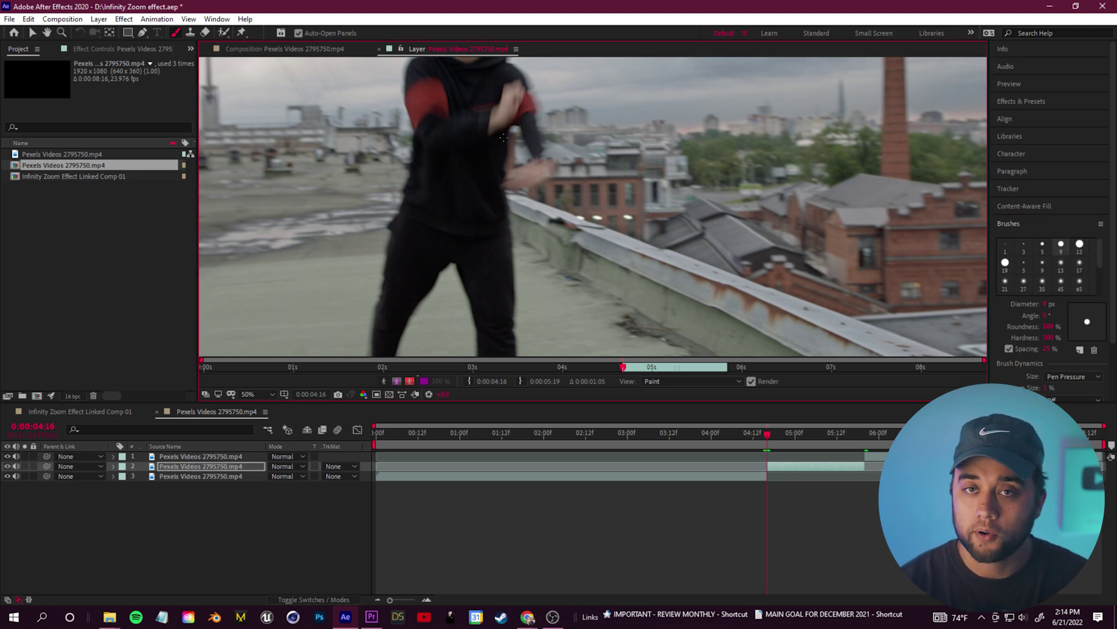
Paint a small white portal spot between the dancer's hands on frame 0:00:04:16.
{"action": "scroll", "coordinate": [503, 137], "scroll_direction": "up", "scroll_amount": 1}
{"action": "key", "text": "space"}
{"action": "left_click_drag", "start_coordinate": [546, 154], "coordinate": [664, 270]}
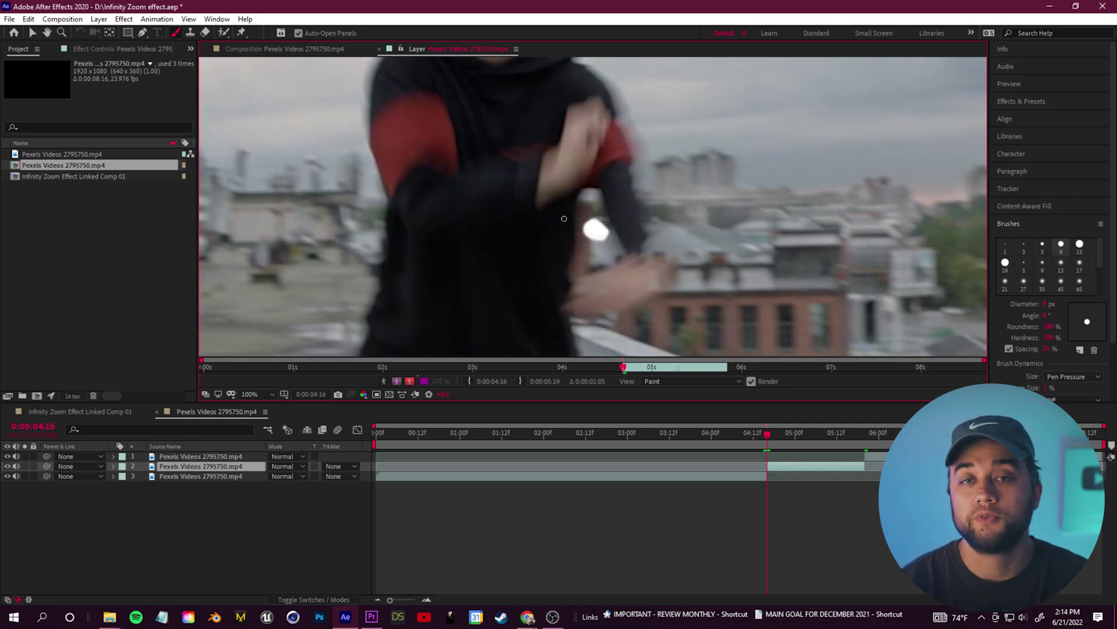
Paint the portal's white outline between the hands on frame 0:00:04:17, comparing it with the previous frame.
{"action": "key", "text": "Page_Down"}
{"action": "key", "text": "Page_Up"}
{"action": "key", "text": "Page_Down"}
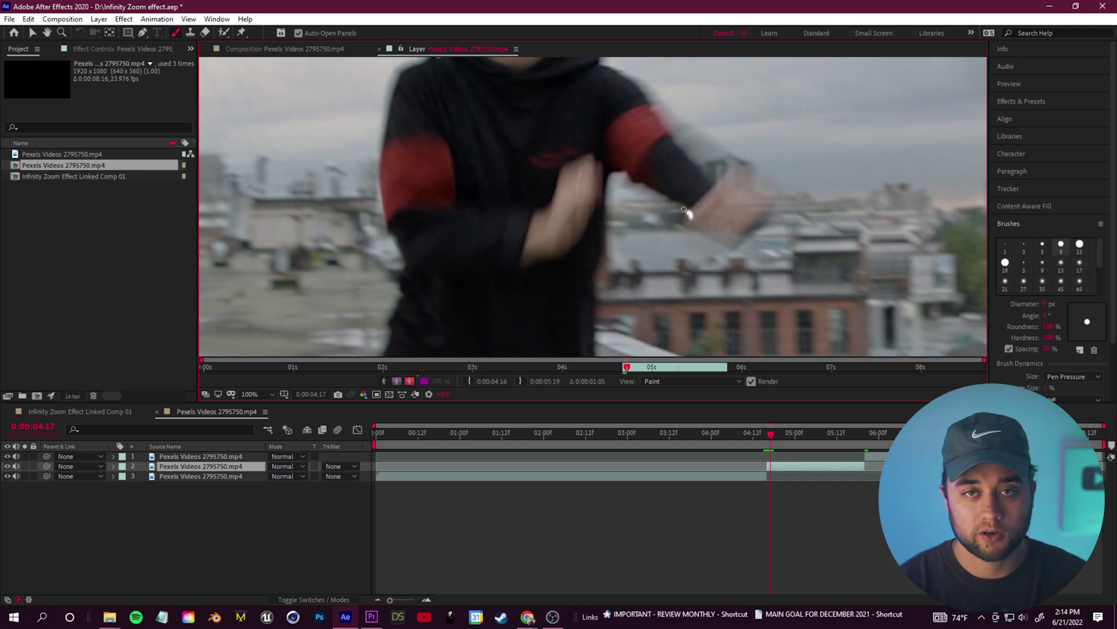
{"action": "key", "text": "Page_Up"}
{"action": "scroll", "coordinate": [611, 228], "scroll_direction": "down", "scroll_amount": 1}
{"action": "scroll", "coordinate": [612, 229], "scroll_direction": "up", "scroll_amount": 1}
Paint a larger white loop connecting the dancer's two hands on frame 0:00:04:18.
{"action": "key", "text": "Page_Down"}
{"action": "key", "text": "Page_Down"}
{"action": "left_click_drag", "start_coordinate": [780, 119], "coordinate": [728, 129]}
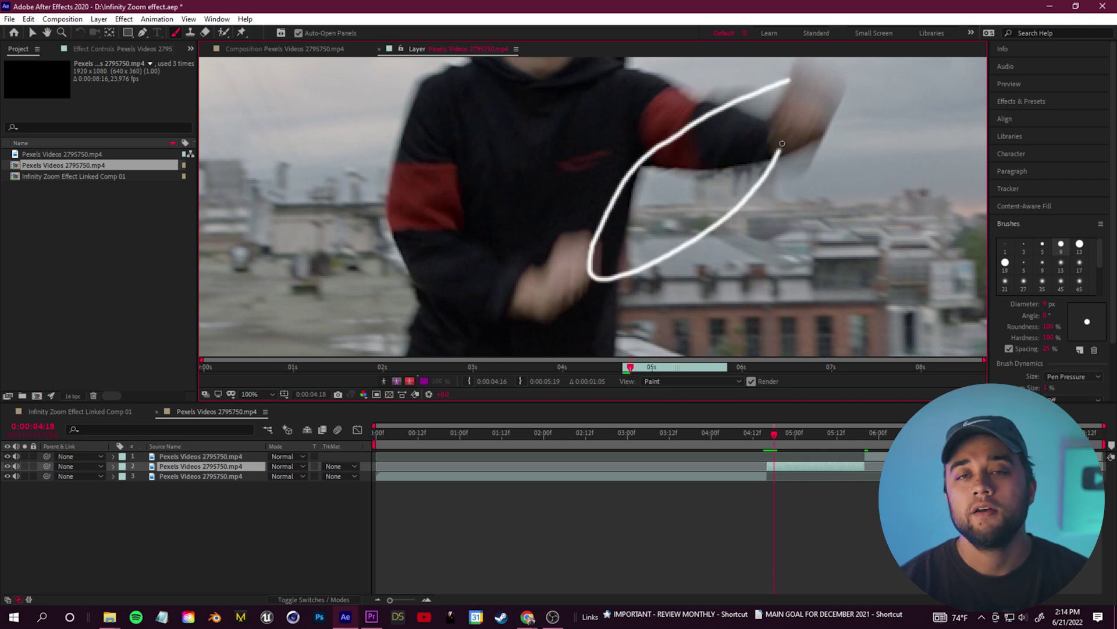
Paint the white loop from the raised hand to the lower hand on frame 0:00:04:19, checking it against the preceding frames.
{"action": "key", "text": "comma"}
{"action": "key", "text": "Page_Down"}
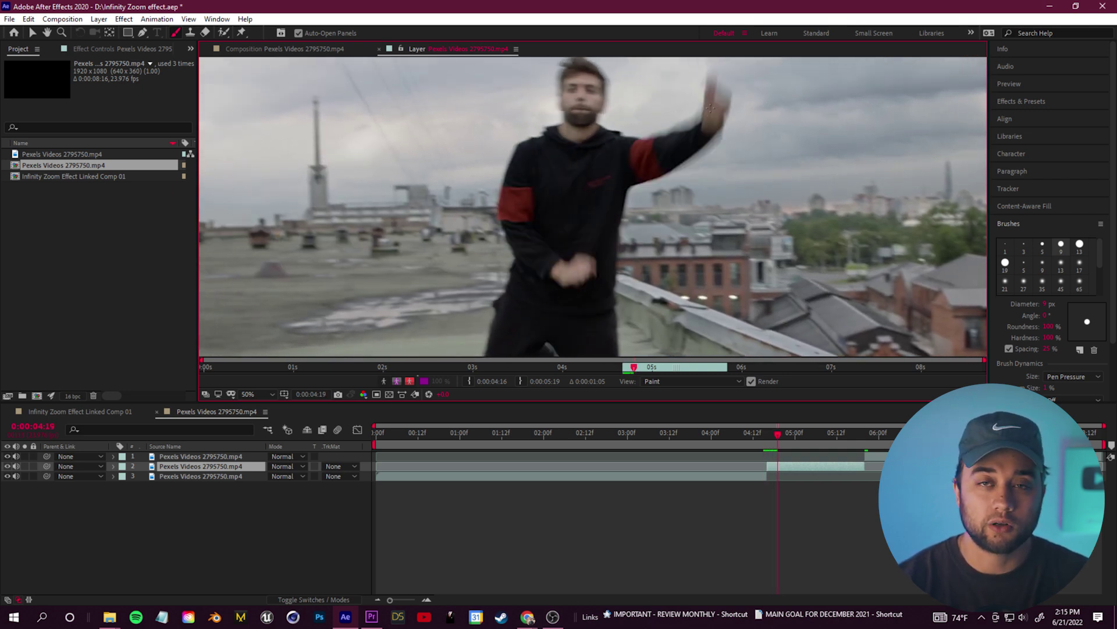
{"action": "key", "text": "Page_Up"}
{"action": "key", "text": "Page_Up"}
{"action": "key", "text": "Page_Up"}
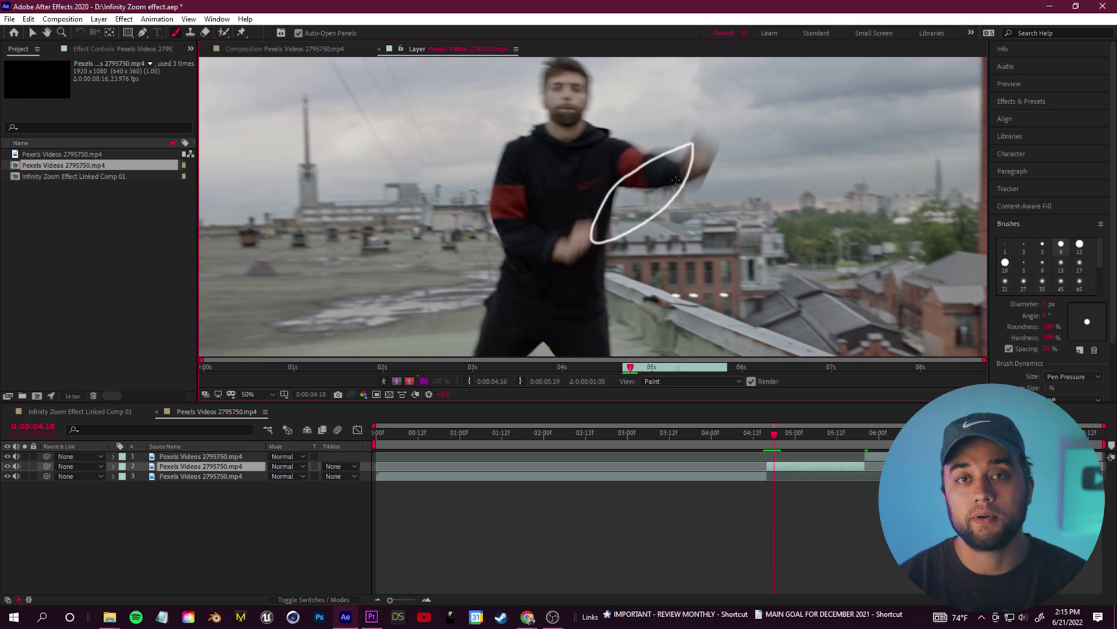
{"action": "key", "text": "Page_Down"}
{"action": "key", "text": "Page_Down"}
{"action": "key", "text": "Page_Down"}
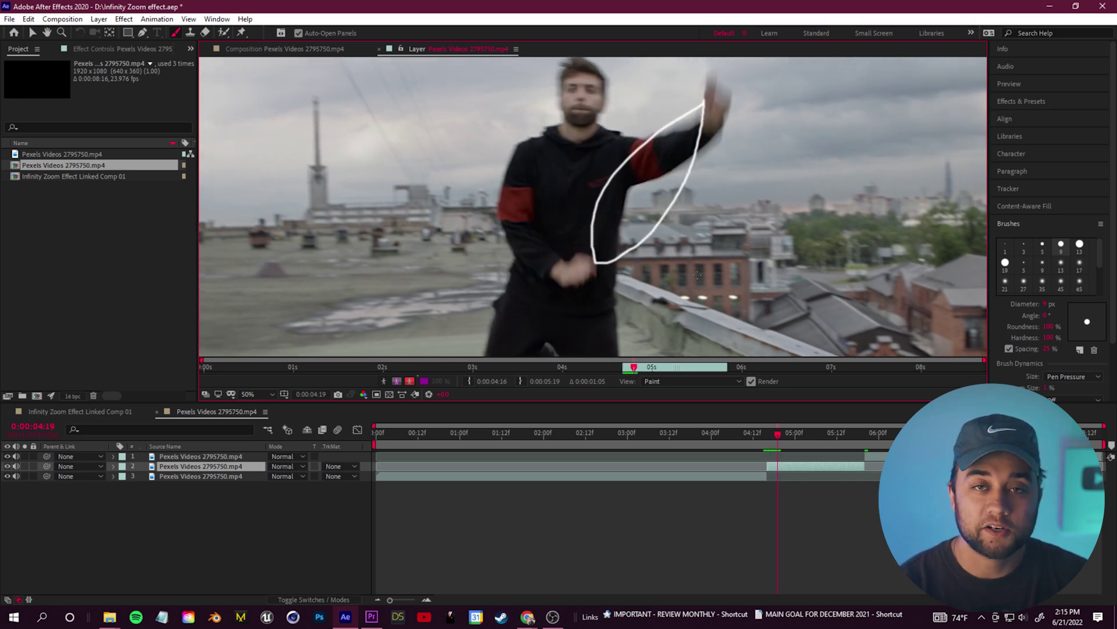
Continue painting the growing white portal outline frame by frame up to 0:00:05:01, following the dancer's hands.
{"action": "key", "text": "Page_Down"}
{"action": "scroll", "coordinate": [686, 181], "scroll_direction": "down", "scroll_amount": 2}
{"action": "key", "text": "Page_Down"}
{"action": "mouse_move", "coordinate": [646, 114]}
{"action": "left_mouse_down"}
{"action": "mouse_move", "coordinate": [628, 112]}
{"action": "mouse_move", "coordinate": [573, 255]}
{"action": "left_mouse_up"}
{"action": "key", "text": "Page_Down"}
{"action": "key", "text": "Page_Down"}
{"action": "key", "text": "Page_Down"}
{"action": "key", "text": "Page_Down"}
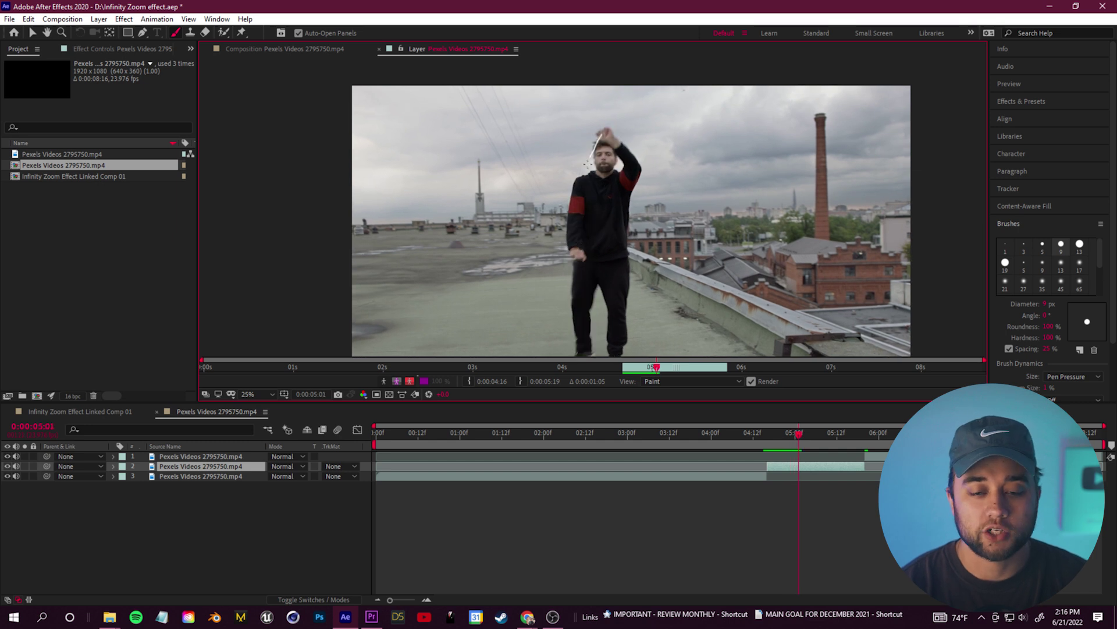
Paint the white portal outline around the dancer's feet frame by frame past 0:00:05:03, and go back to the segment's start.
{"action": "key", "text": "Page_Down"}
{"action": "scroll", "coordinate": [606, 304], "scroll_direction": "down", "scroll_amount": 2}
{"action": "scroll", "coordinate": [584, 280], "scroll_direction": "up", "scroll_amount": 4}
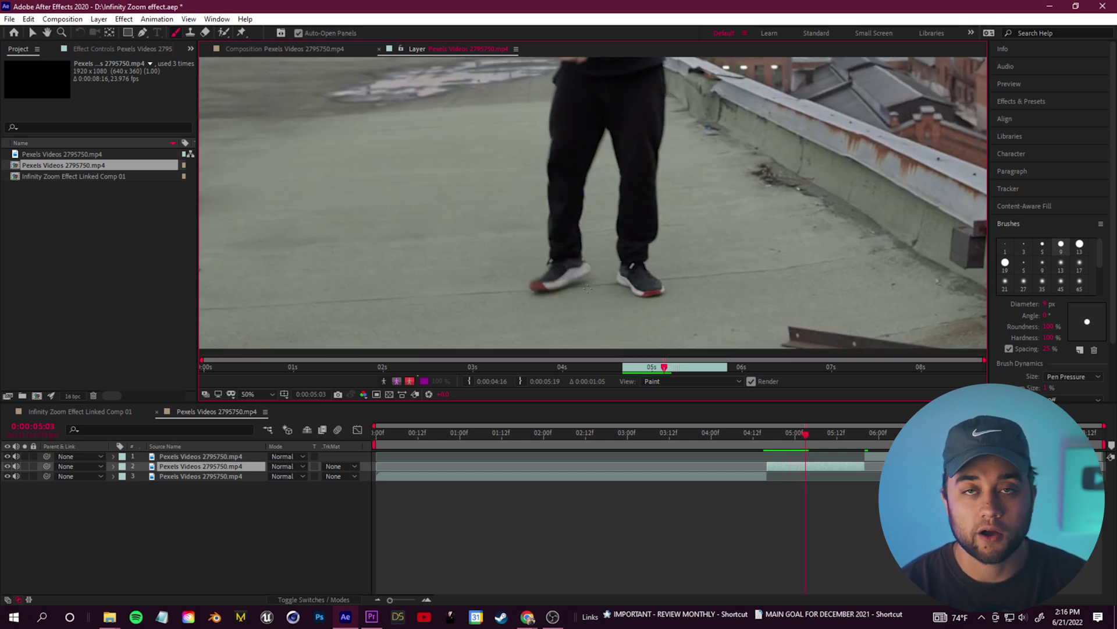
{"action": "key", "text": "Page_Down"}
{"action": "key", "text": "Page_Down"}
{"action": "left_click", "coordinate": [535, 296]}
{"action": "key", "text": "Page_Up"}
{"action": "key", "text": "Page_Up"}
{"action": "key", "text": "Page_Up"}
{"action": "scroll", "coordinate": [584, 279], "scroll_direction": "down", "scroll_amount": 1}
{"action": "scroll", "coordinate": [584, 280], "scroll_direction": "up", "scroll_amount": 1}
{"action": "key", "text": "Page_Down"}
{"action": "key", "text": "Page_Down"}
{"action": "key", "text": "Page_Down"}
{"action": "left_click_drag", "start_coordinate": [597, 273], "coordinate": [603, 265]}
{"action": "scroll", "coordinate": [616, 265], "scroll_direction": "down", "scroll_amount": 2}
{"action": "key", "text": "Page_Down"}
{"action": "key", "text": "Page_Down"}
{"action": "mouse_move", "coordinate": [815, 435]}
{"action": "left_mouse_down"}
{"action": "mouse_move", "coordinate": [787, 438]}
{"action": "mouse_move", "coordinate": [804, 436]}
{"action": "mouse_move", "coordinate": [809, 449]}
{"action": "mouse_move", "coordinate": [815, 437]}
{"action": "mouse_move", "coordinate": [764, 435]}
{"action": "left_mouse_up"}
{"action": "key", "text": "comma"}
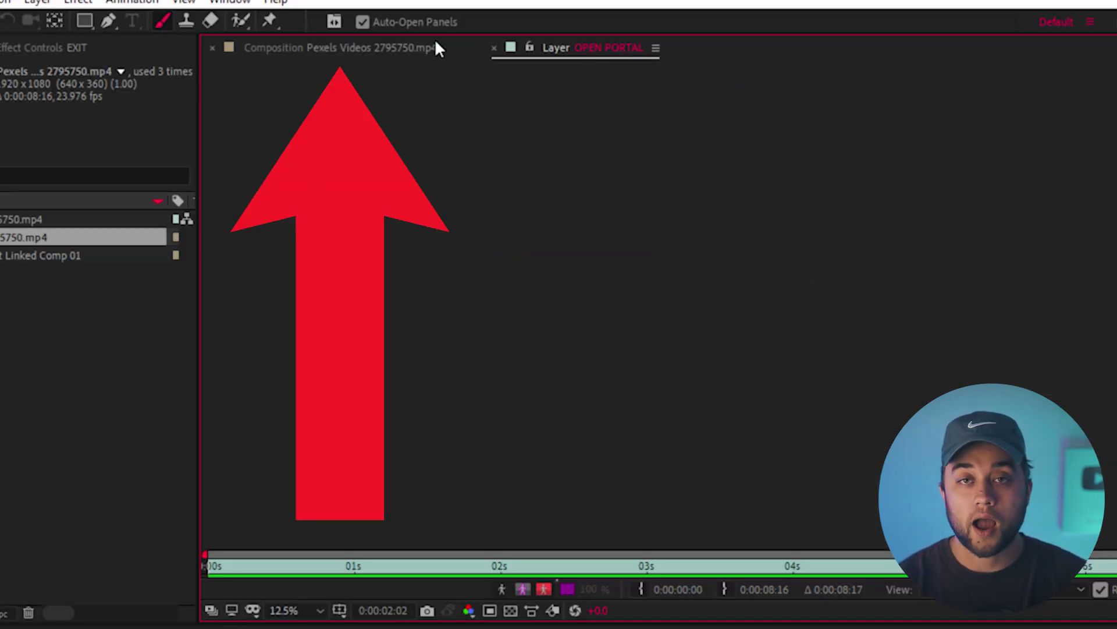
Show the nested composition and play back its Intro, Open Portal, Travel Through Portal and Exit segments.
{"action": "left_click", "coordinate": [342, 45]}
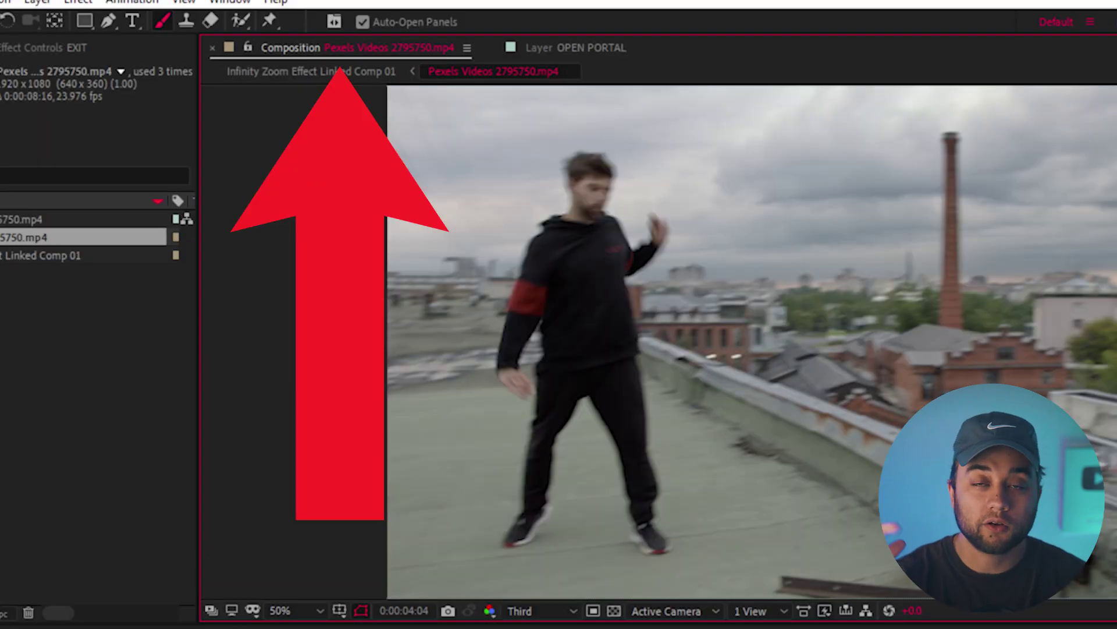
{"action": "left_click_drag", "start_coordinate": [726, 436], "coordinate": [608, 467]}
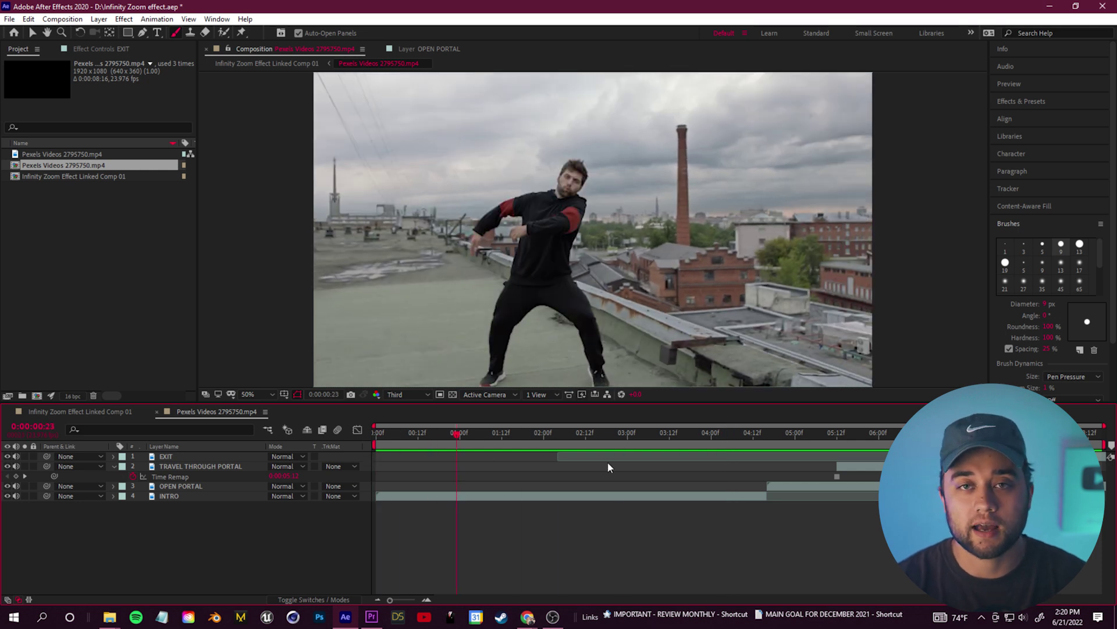
{"action": "key", "text": "space"}
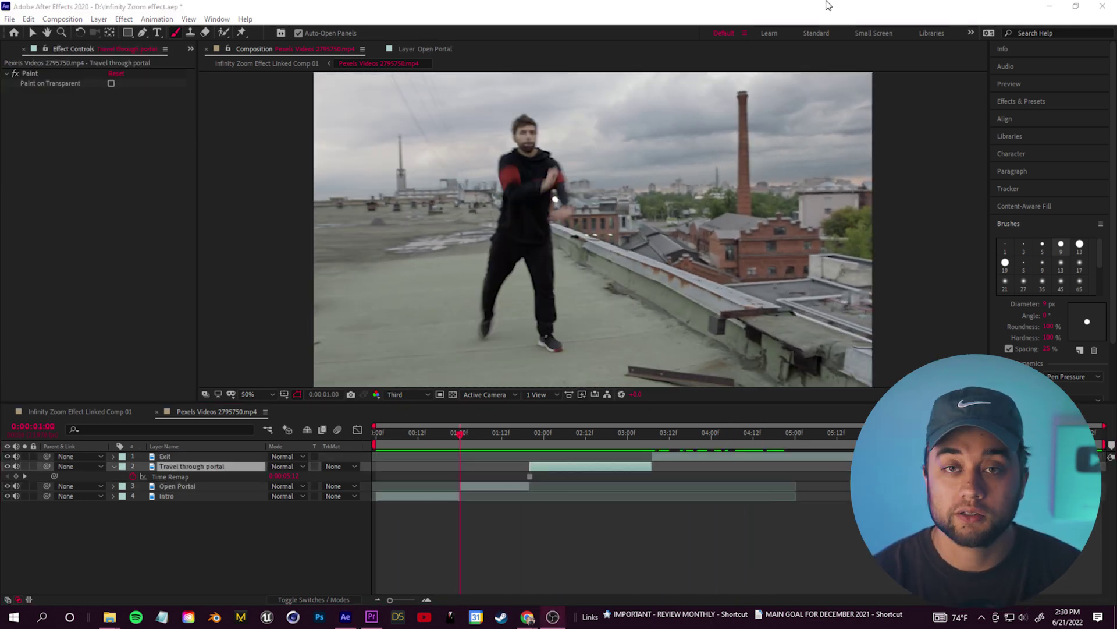
Mask the inside of the white loop on the Open Portal layer at 0:00:01:01 and set the mask to Subtract.
{"action": "left_click", "coordinate": [516, 418]}
{"action": "left_click", "coordinate": [497, 486]}
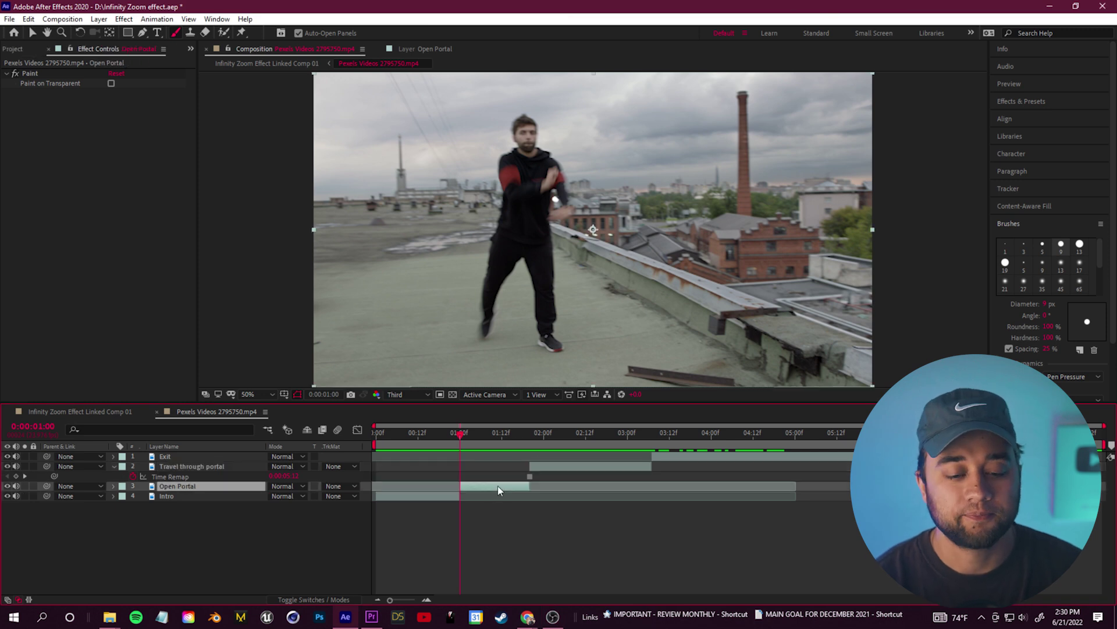
{"action": "key", "text": "Page_Down"}
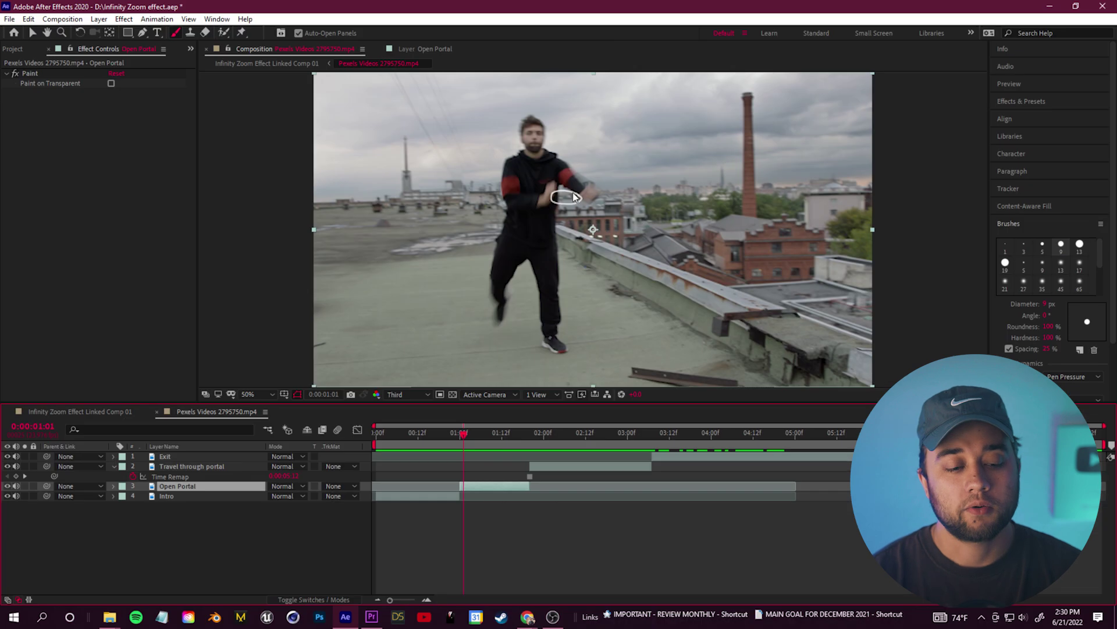
{"action": "scroll", "coordinate": [572, 174], "scroll_direction": "up", "scroll_amount": 1}
{"action": "left_click_drag", "start_coordinate": [453, 166], "coordinate": [609, 263]}
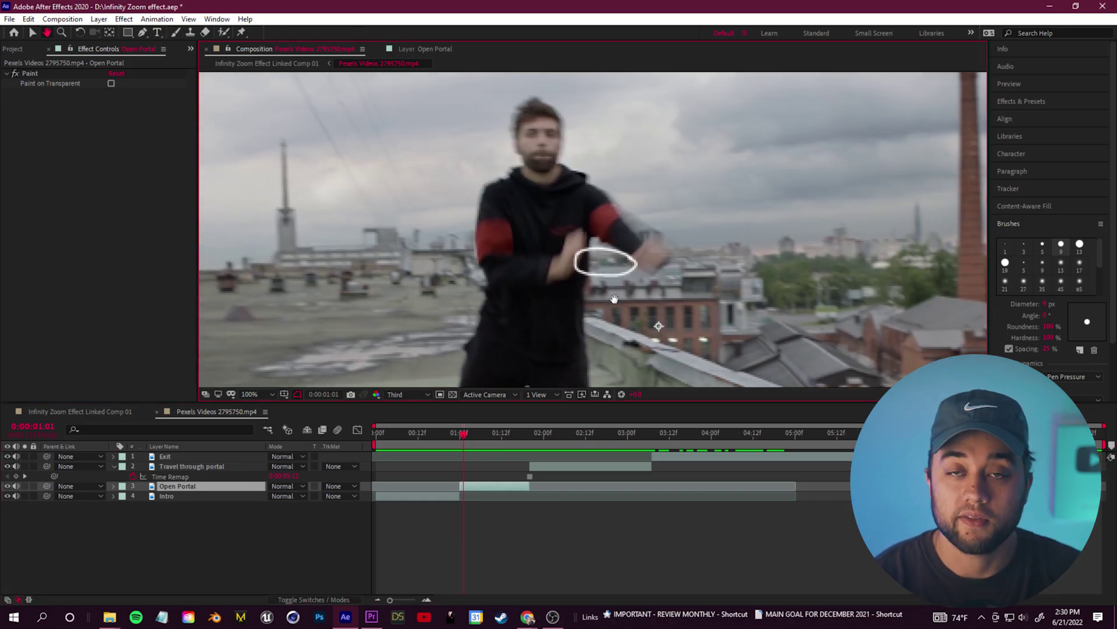
{"action": "scroll", "coordinate": [652, 297], "scroll_direction": "up", "scroll_amount": 1}
{"action": "key", "text": "ctrl+b"}
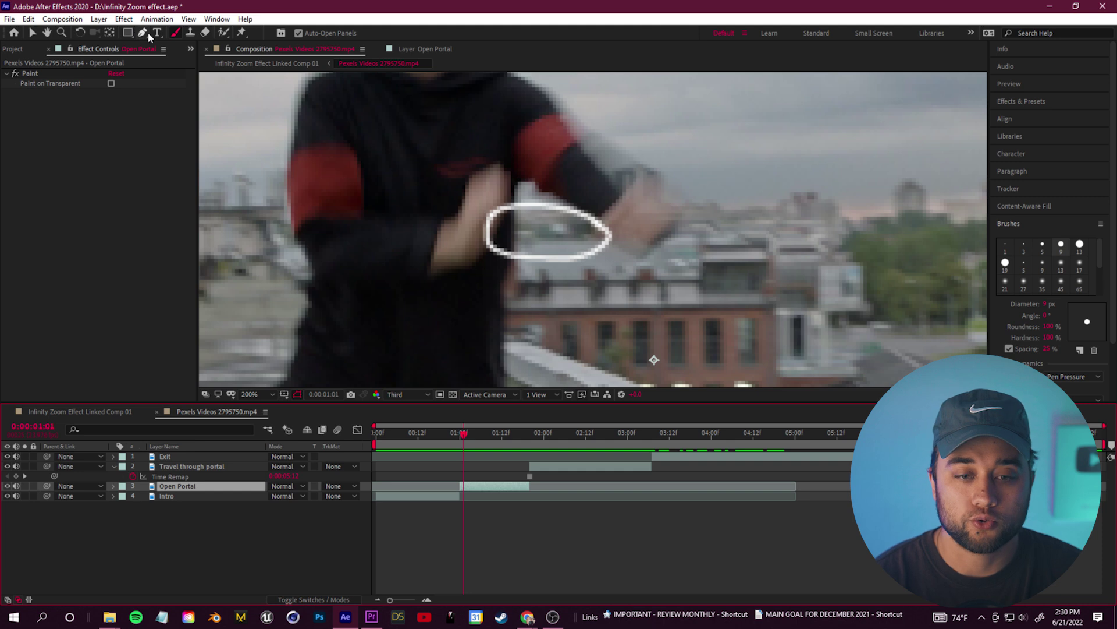
{"action": "scroll", "coordinate": [591, 232], "scroll_direction": "up", "scroll_amount": 1}
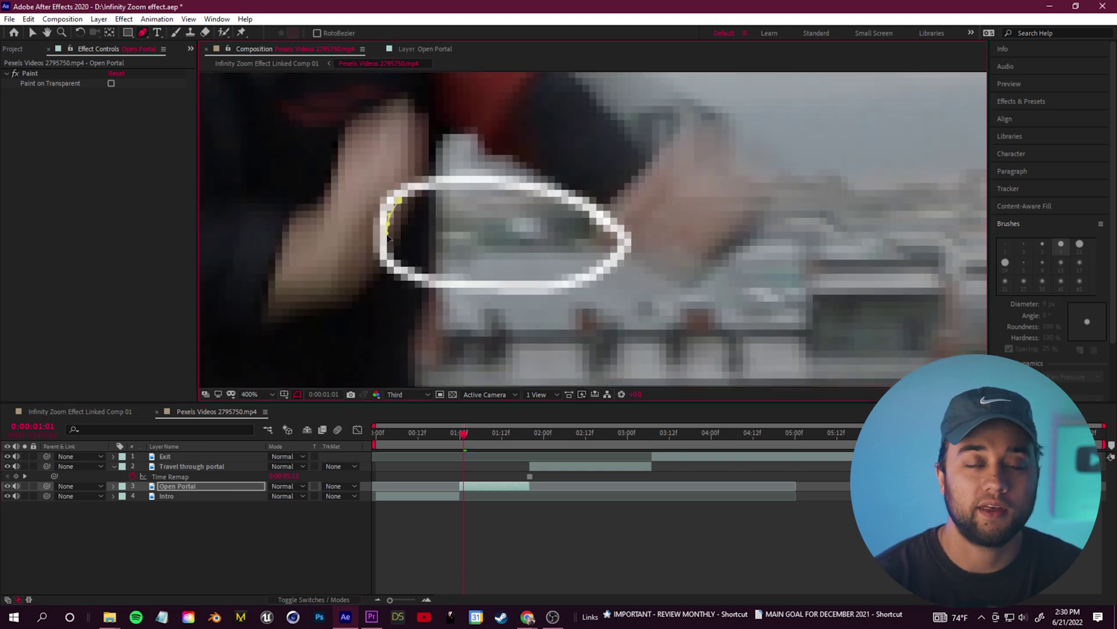
{"action": "left_click", "coordinate": [450, 183]}
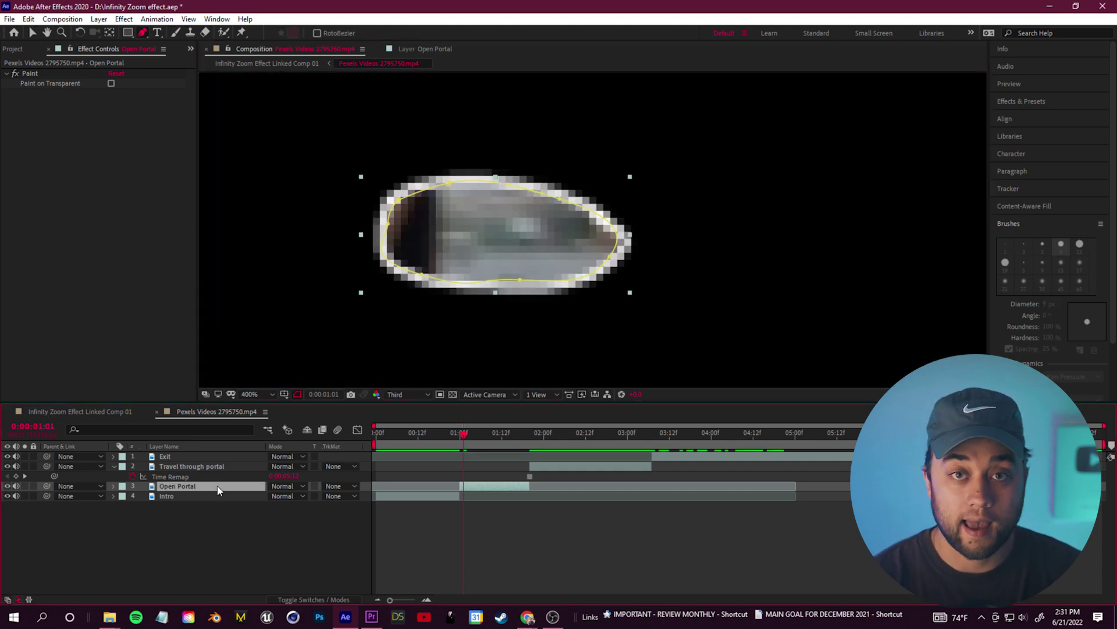
{"action": "left_click", "coordinate": [298, 498]}
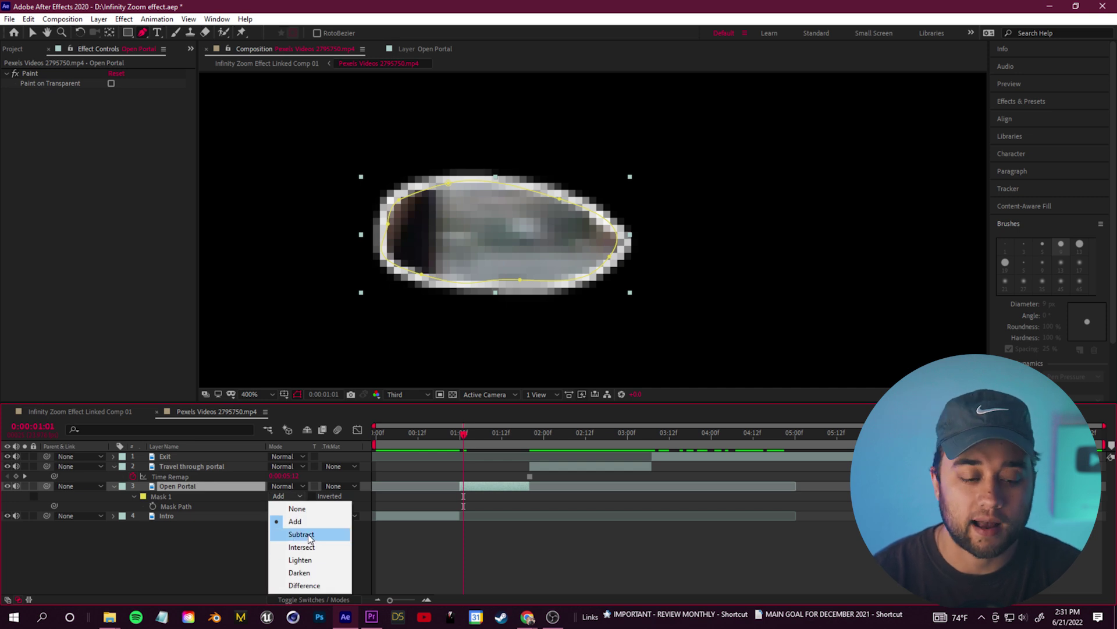
{"action": "left_click", "coordinate": [309, 534]}
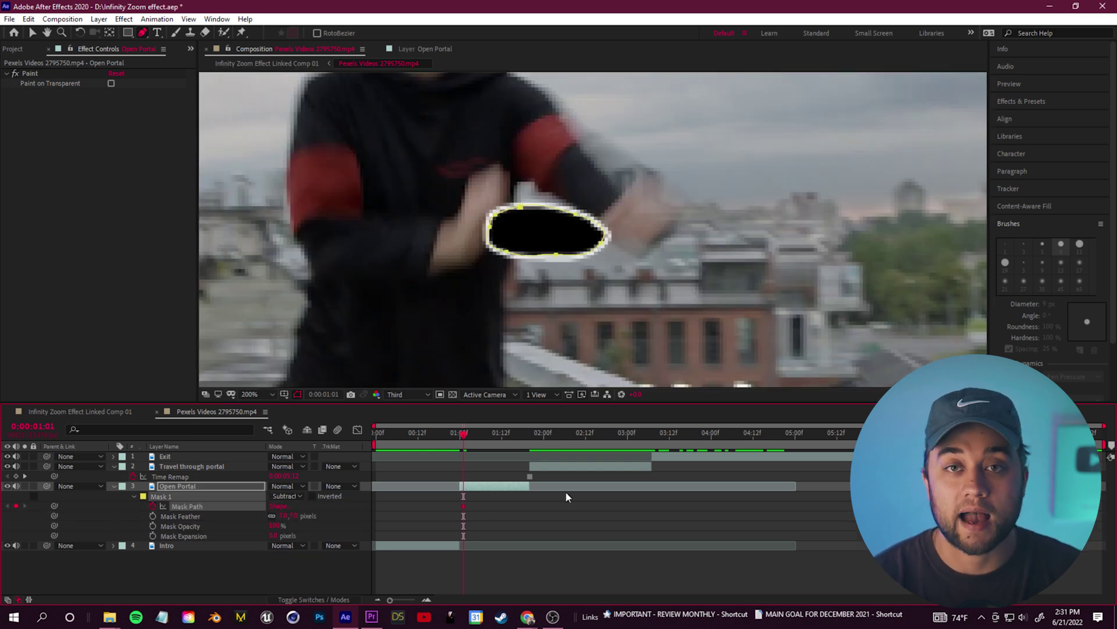
Reshape the Open Portal mask at 0:00:01:02 to fit the white loop between the raised and lower hands.
{"action": "key", "text": "Page_Down"}
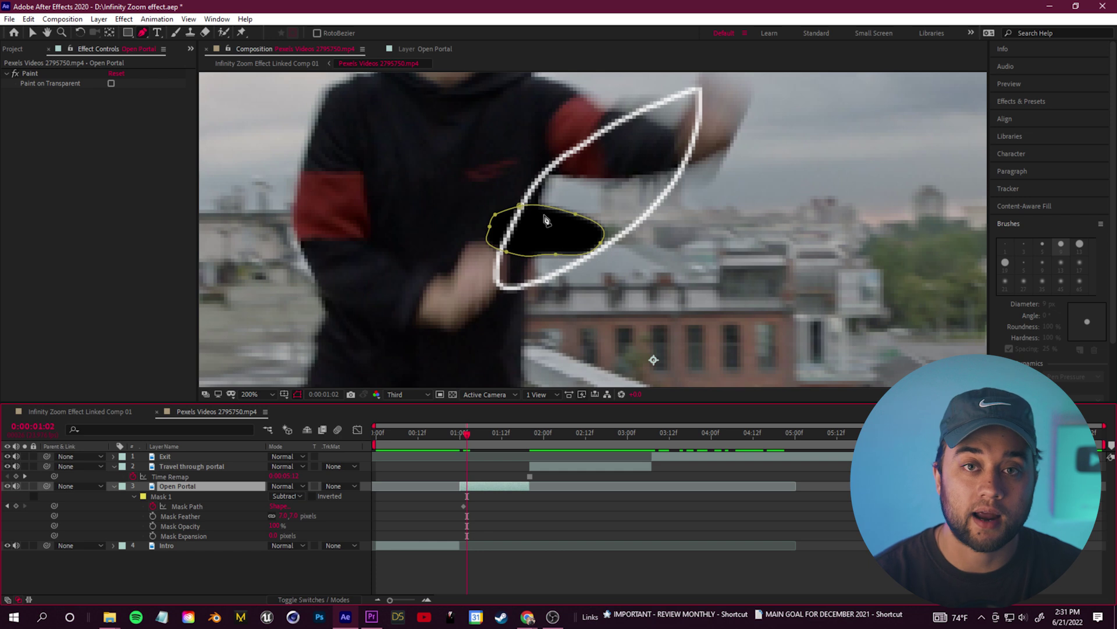
{"action": "left_click_drag", "start_coordinate": [576, 215], "coordinate": [700, 100]}
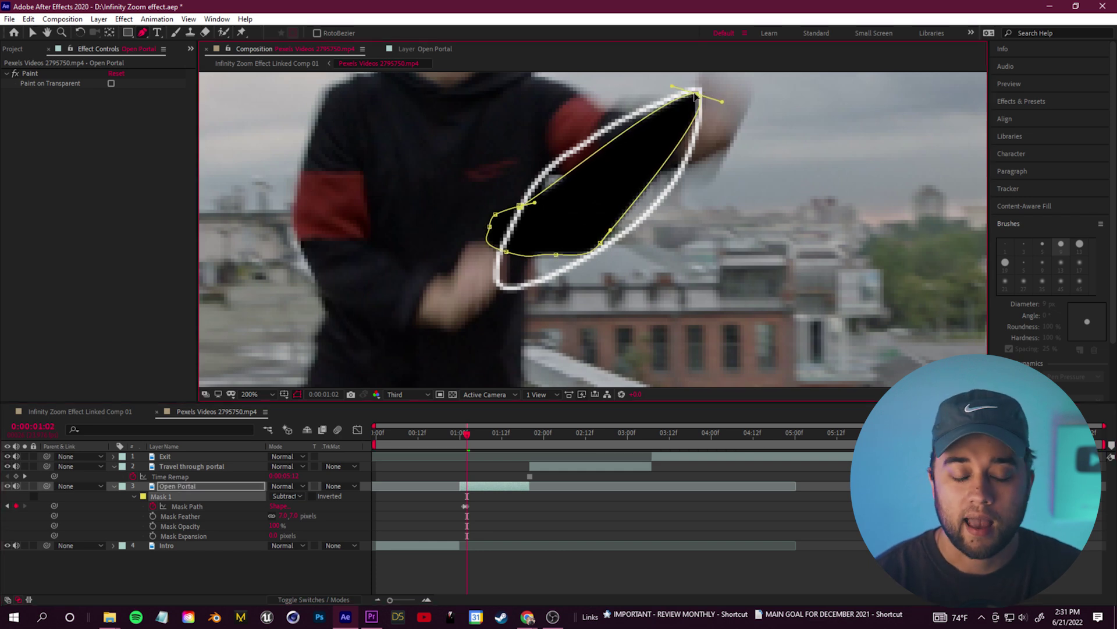
{"action": "left_click_drag", "start_coordinate": [605, 243], "coordinate": [642, 231]}
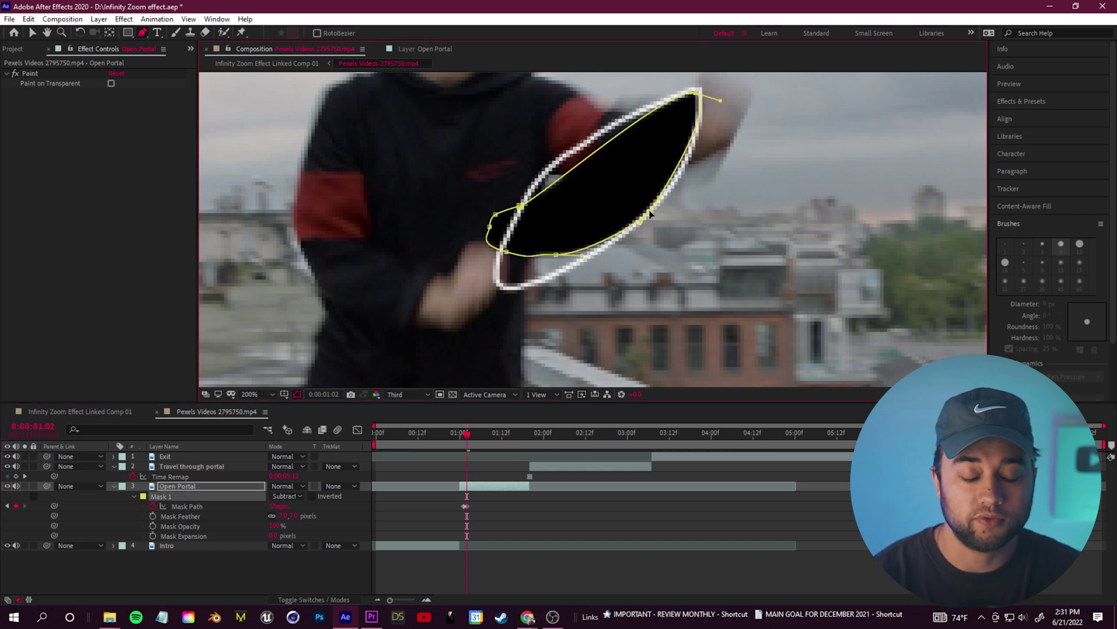
{"action": "left_click_drag", "start_coordinate": [557, 263], "coordinate": [501, 287]}
{"action": "left_click_drag", "start_coordinate": [521, 206], "coordinate": [568, 150]}
Refit the portal mask path to the taller white outline at frames 0:00:01:03 and 0:00:01:04.
{"action": "key", "text": "Page_Down"}
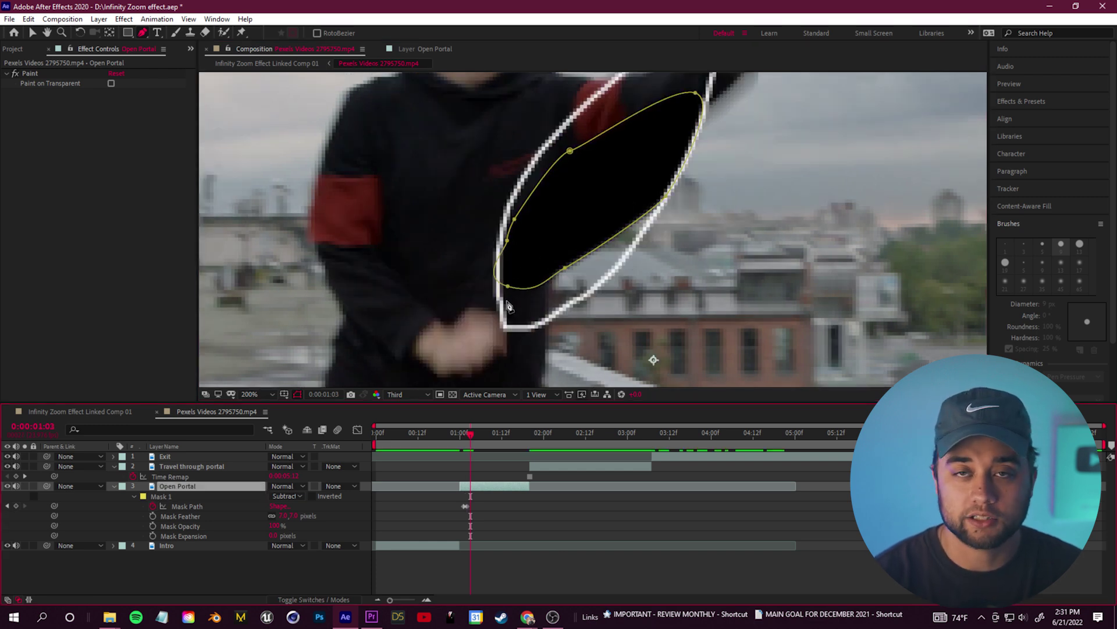
{"action": "left_click_drag", "start_coordinate": [506, 285], "coordinate": [500, 323]}
{"action": "left_click_drag", "start_coordinate": [606, 233], "coordinate": [606, 296]}
{"action": "left_click_drag", "start_coordinate": [704, 153], "coordinate": [718, 95]}
{"action": "key", "text": "Page_Down"}
{"action": "left_click_drag", "start_coordinate": [518, 273], "coordinate": [542, 273]}
{"action": "left_click_drag", "start_coordinate": [576, 134], "coordinate": [512, 364]}
{"action": "scroll", "coordinate": [583, 231], "scroll_direction": "down", "scroll_amount": 1}
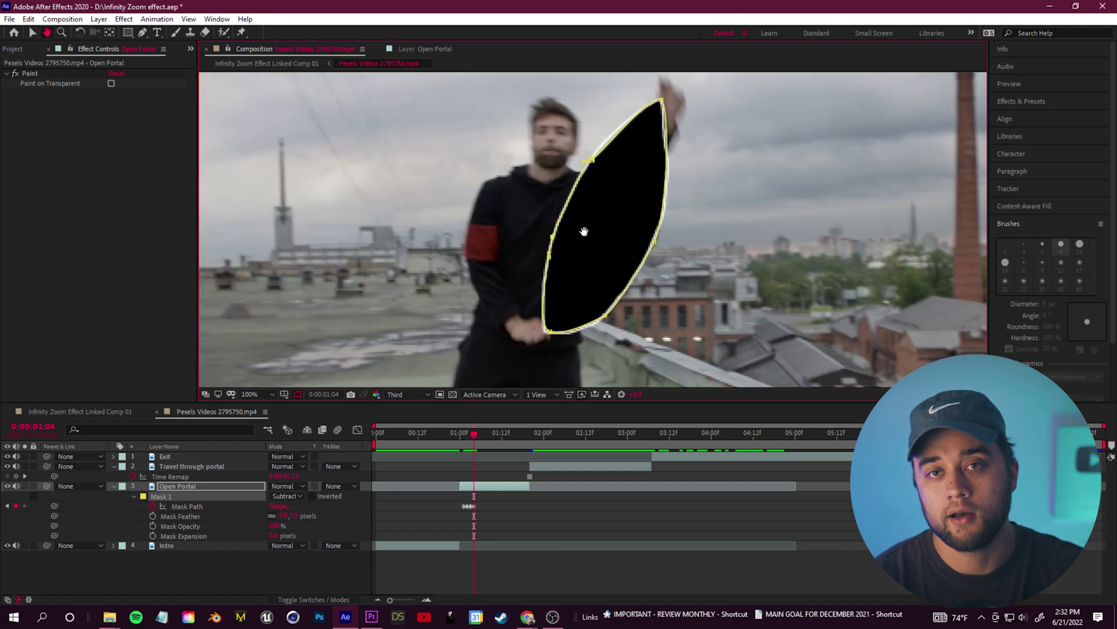
Adjust the portal mask points to follow the white outline at frames 0:00:01:05 and 0:00:01:06.
{"action": "key", "text": "Page_Down"}
{"action": "left_click_drag", "start_coordinate": [547, 327], "coordinate": [515, 322]}
{"action": "left_click_drag", "start_coordinate": [529, 224], "coordinate": [509, 251]}
{"action": "left_click_drag", "start_coordinate": [582, 175], "coordinate": [572, 235]}
{"action": "left_click_drag", "start_coordinate": [572, 187], "coordinate": [556, 188]}
{"action": "key", "text": "Page_Down"}
{"action": "left_click_drag", "start_coordinate": [668, 129], "coordinate": [688, 143]}
Match the portal mask path to the white outline at frames 0:00:01:07 and 0:00:01:08.
{"action": "key", "text": "Page_Down"}
{"action": "left_click_drag", "start_coordinate": [623, 93], "coordinate": [603, 114]}
{"action": "left_click_drag", "start_coordinate": [654, 227], "coordinate": [649, 230]}
{"action": "left_click_drag", "start_coordinate": [560, 370], "coordinate": [551, 373]}
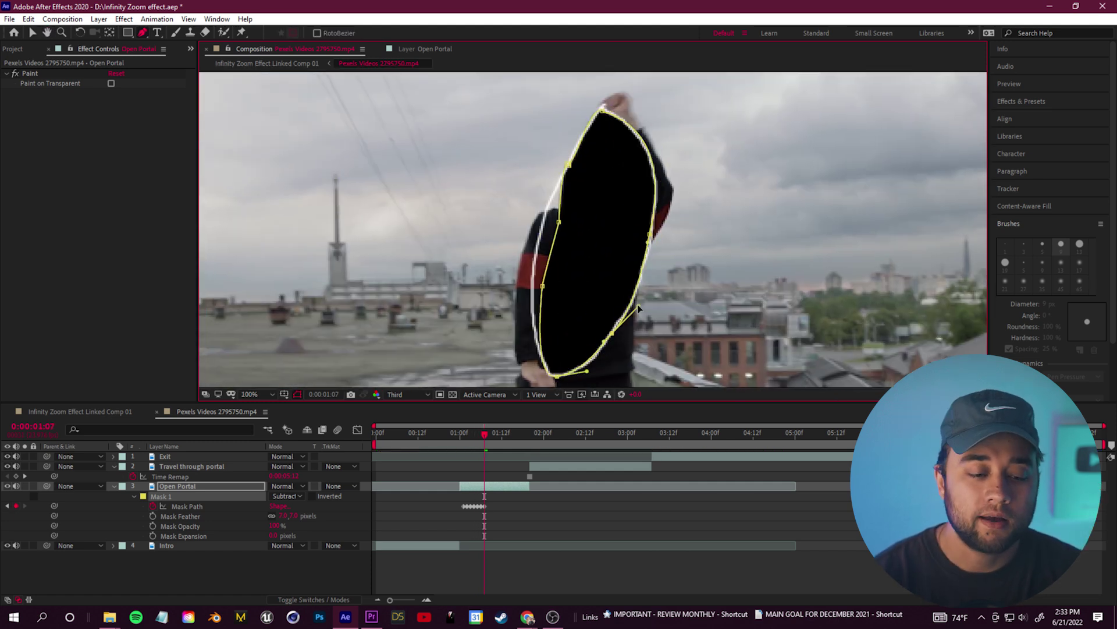
{"action": "left_click_drag", "start_coordinate": [558, 222], "coordinate": [547, 216]}
{"action": "key", "text": "Page_Down"}
{"action": "left_click_drag", "start_coordinate": [648, 230], "coordinate": [627, 243]}
{"action": "left_click_drag", "start_coordinate": [551, 374], "coordinate": [547, 368]}
{"action": "left_click_drag", "start_coordinate": [534, 286], "coordinate": [544, 285]}
{"action": "left_click_drag", "start_coordinate": [598, 126], "coordinate": [594, 121]}
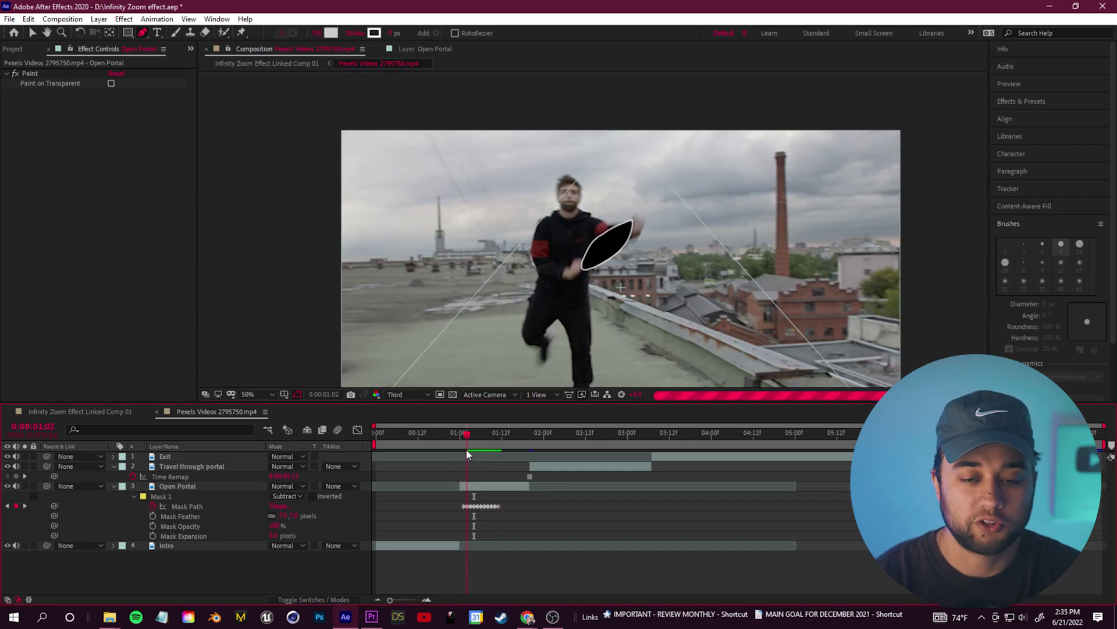
Check the animated mask around 0:00:01:02 and save the project.
{"action": "mouse_move", "coordinate": [466, 449]}
{"action": "left_mouse_down"}
{"action": "mouse_move", "coordinate": [488, 442]}
{"action": "mouse_move", "coordinate": [467, 446]}
{"action": "left_mouse_up"}
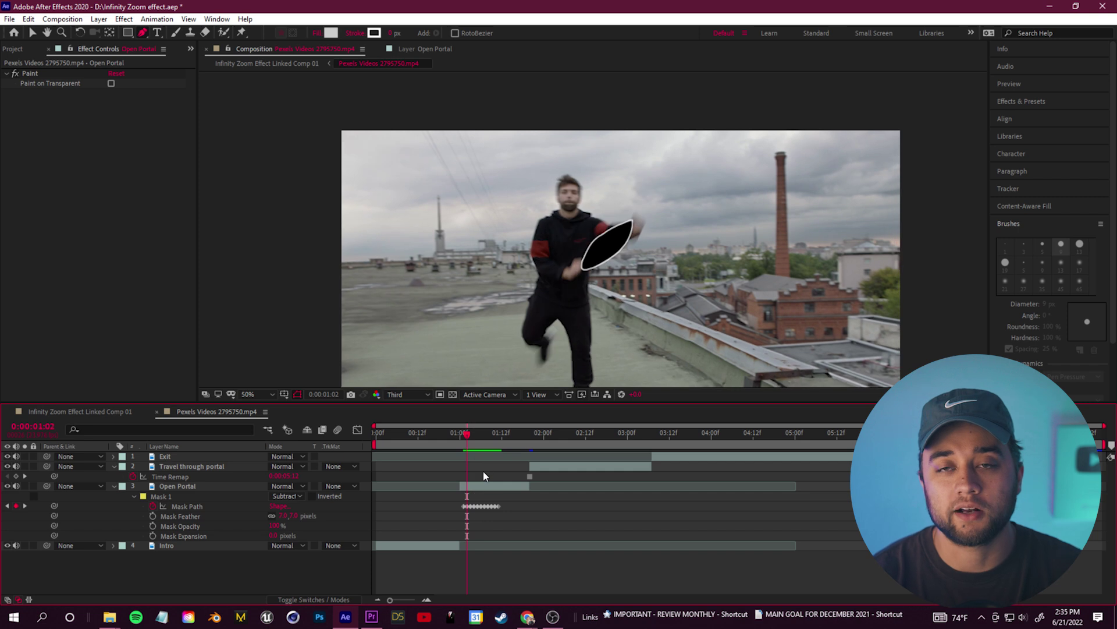
{"action": "left_click", "coordinate": [9, 19]}
{"action": "left_click", "coordinate": [58, 127]}
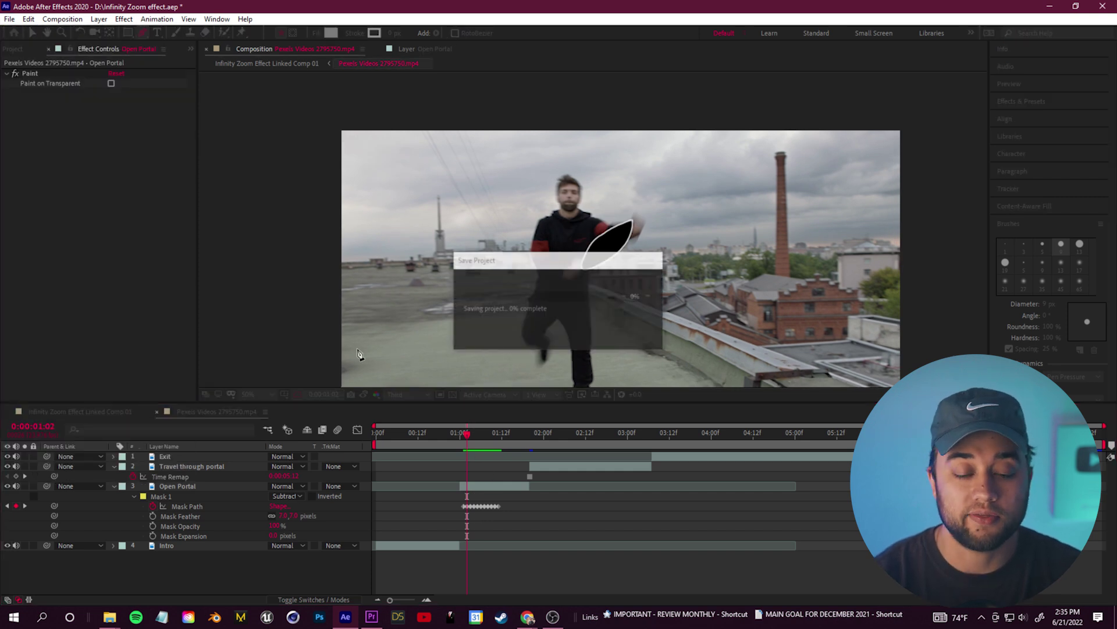
Create a bright blue solid named Galaxy and place it directly beneath the Open Portal layer to fill the masked opening.
{"action": "right_click", "coordinate": [260, 580]}
{"action": "mouse_move", "coordinate": [291, 451]}
{"action": "left_click", "coordinate": [449, 481]}
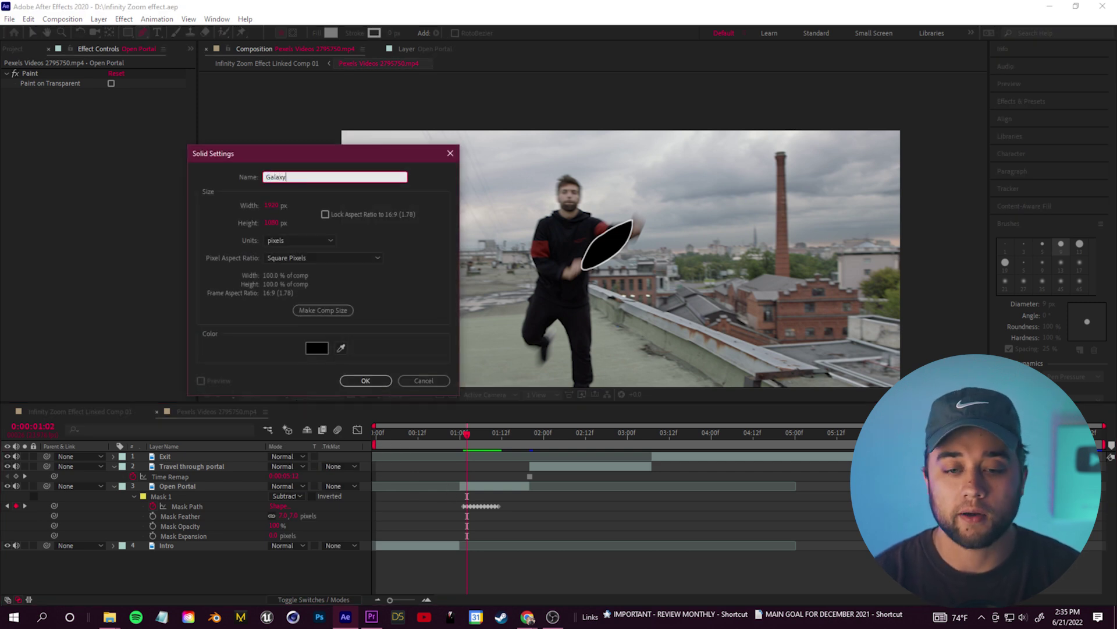
{"action": "left_click", "coordinate": [317, 349]}
{"action": "left_click_drag", "start_coordinate": [256, 240], "coordinate": [258, 273]}
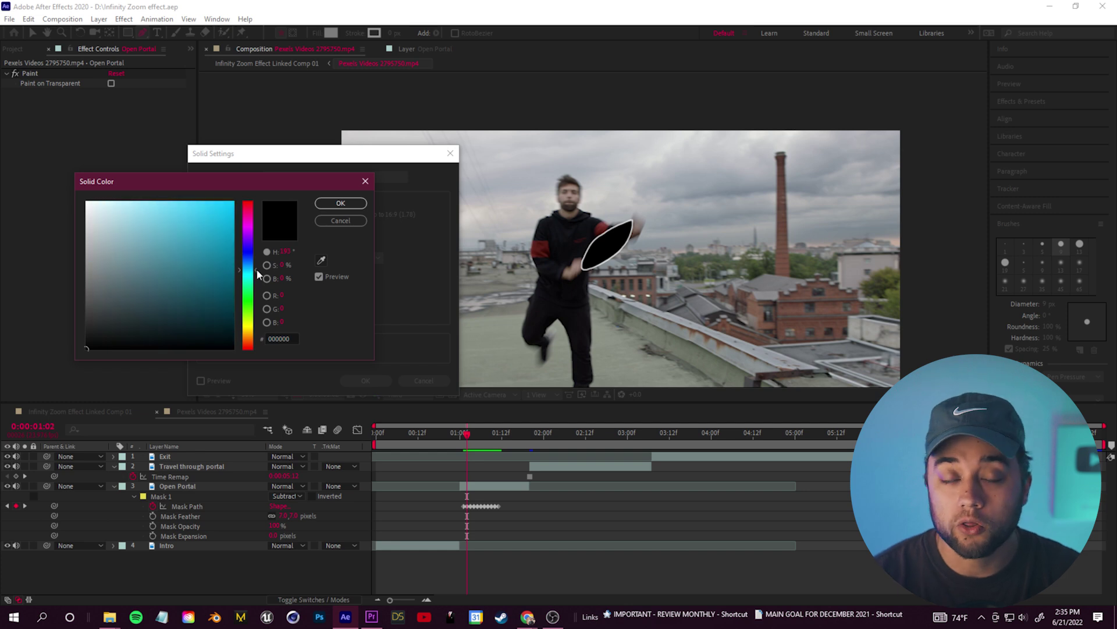
{"action": "left_click", "coordinate": [340, 203]}
{"action": "left_click", "coordinate": [366, 380]}
{"action": "left_click_drag", "start_coordinate": [174, 457], "coordinate": [232, 526]}
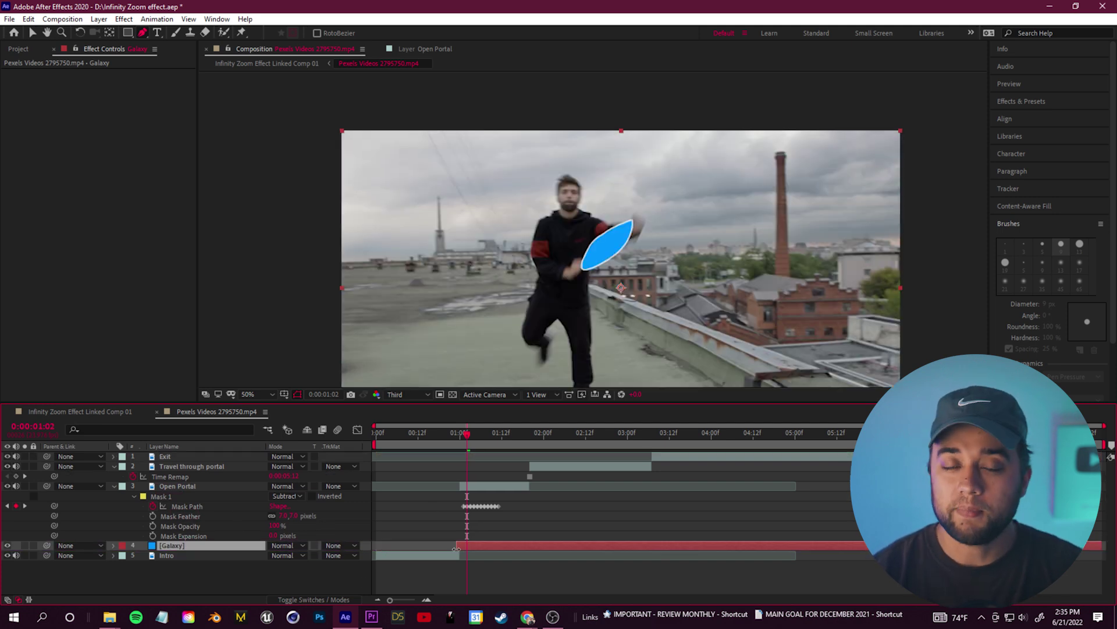
{"action": "left_click_drag", "start_coordinate": [468, 438], "coordinate": [517, 438]}
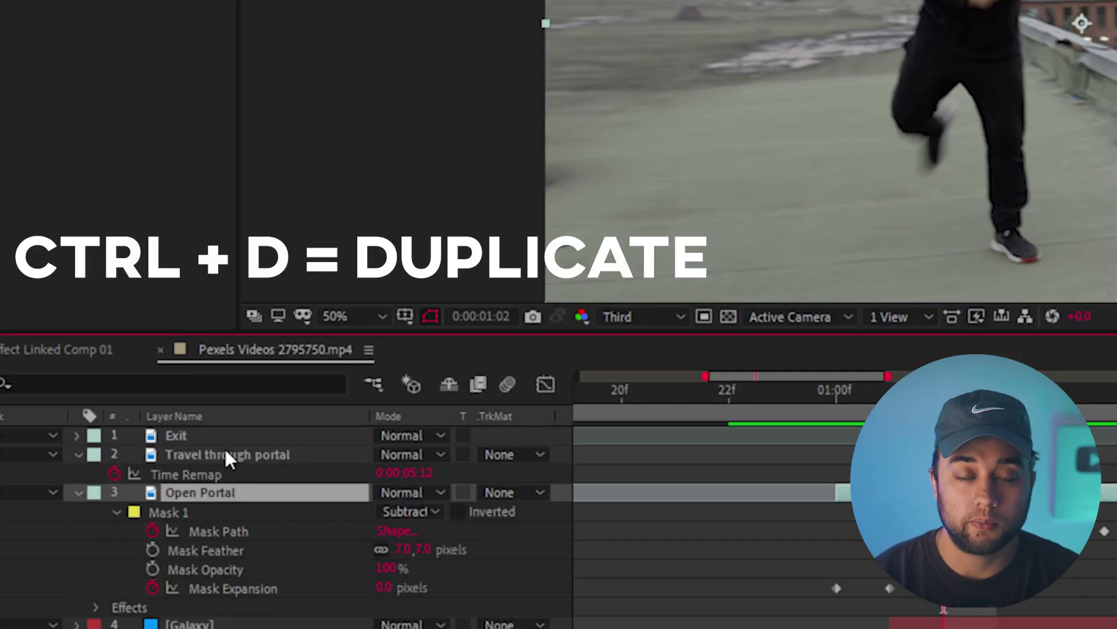
Duplicate the Open Portal layer and rename the copy "portal glow".
{"action": "key", "text": "ctrl+d"}
{"action": "key", "text": "Return"}
{"action": "type", "text": "portal glo"}
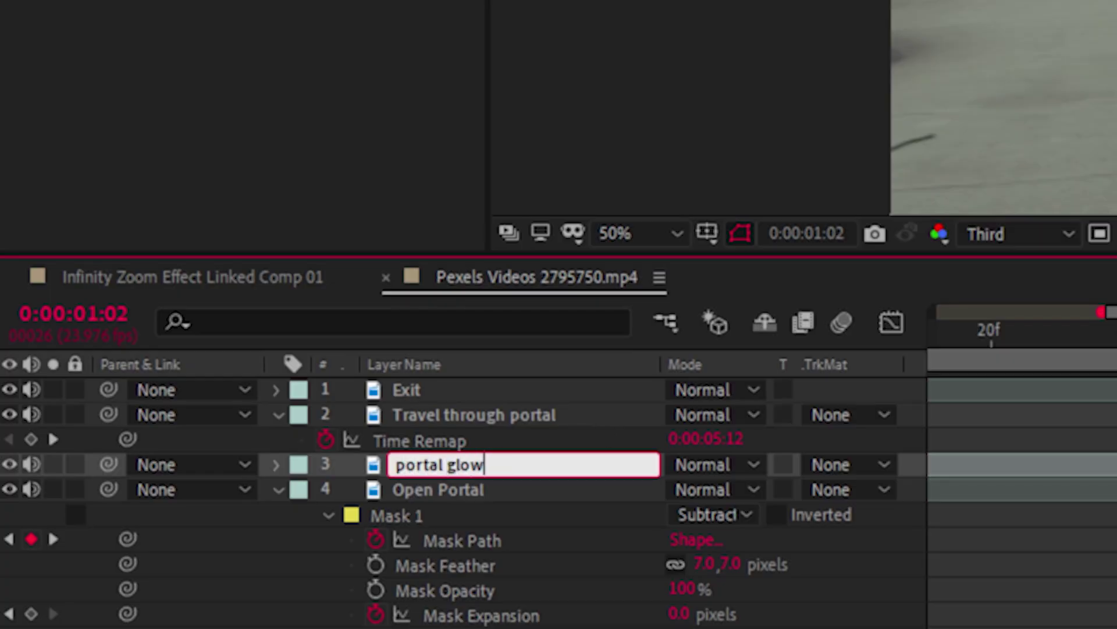
{"action": "type", "text": "w"}
{"action": "key", "text": "Return"}
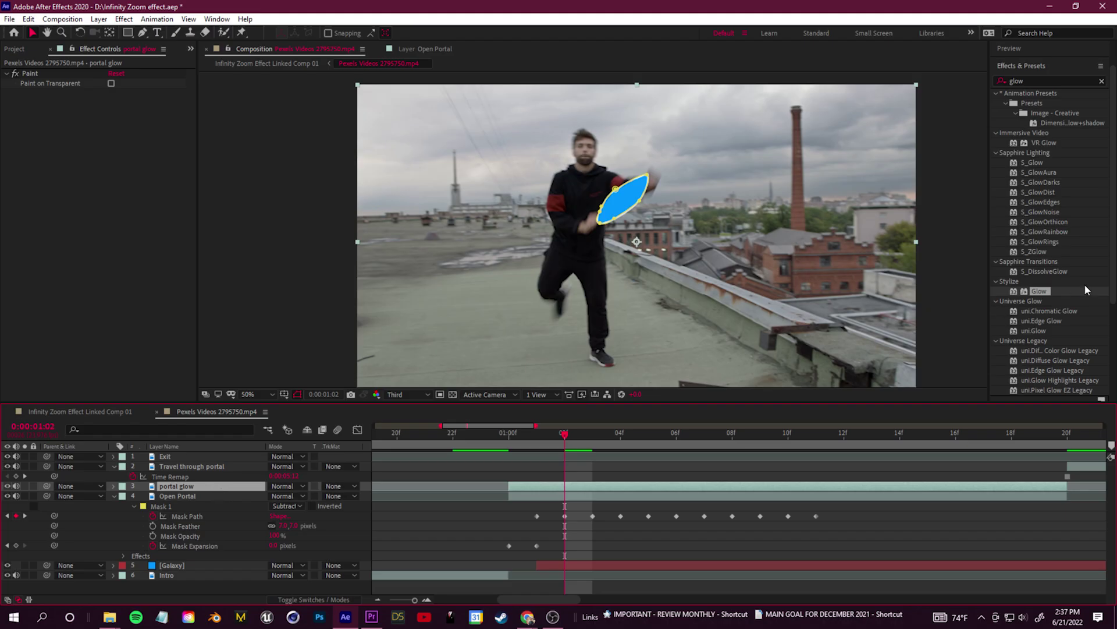
Apply the Stylize Glow effect to the portal glow layer with Paint on Transparent enabled, and adjust the Glow Radius.
{"action": "left_click_drag", "start_coordinate": [1086, 289], "coordinate": [224, 489]}
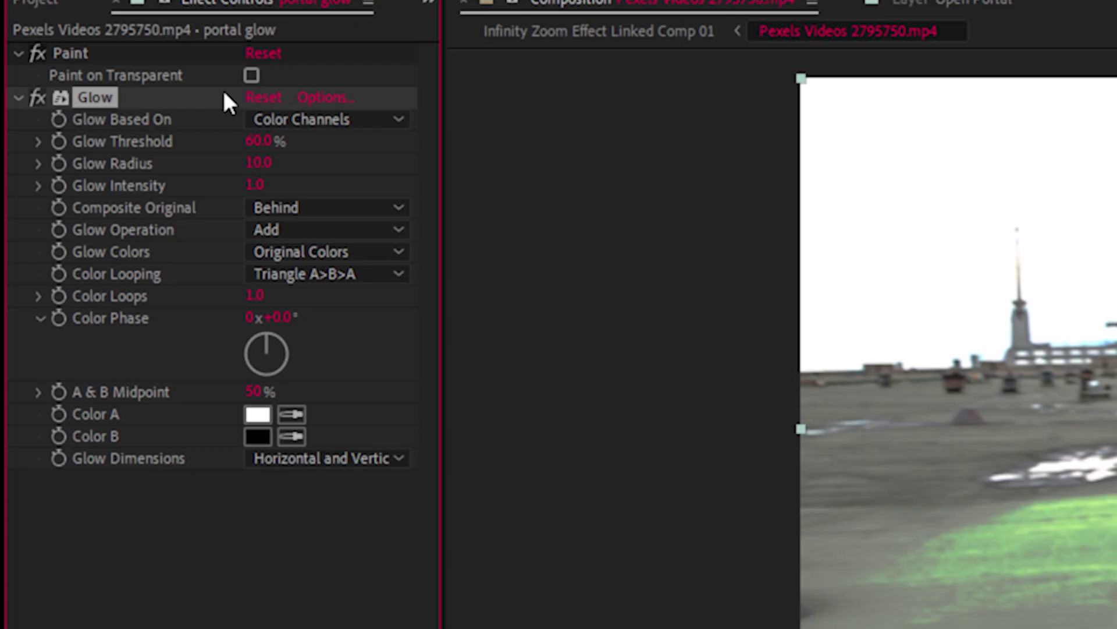
{"action": "left_click", "coordinate": [252, 75]}
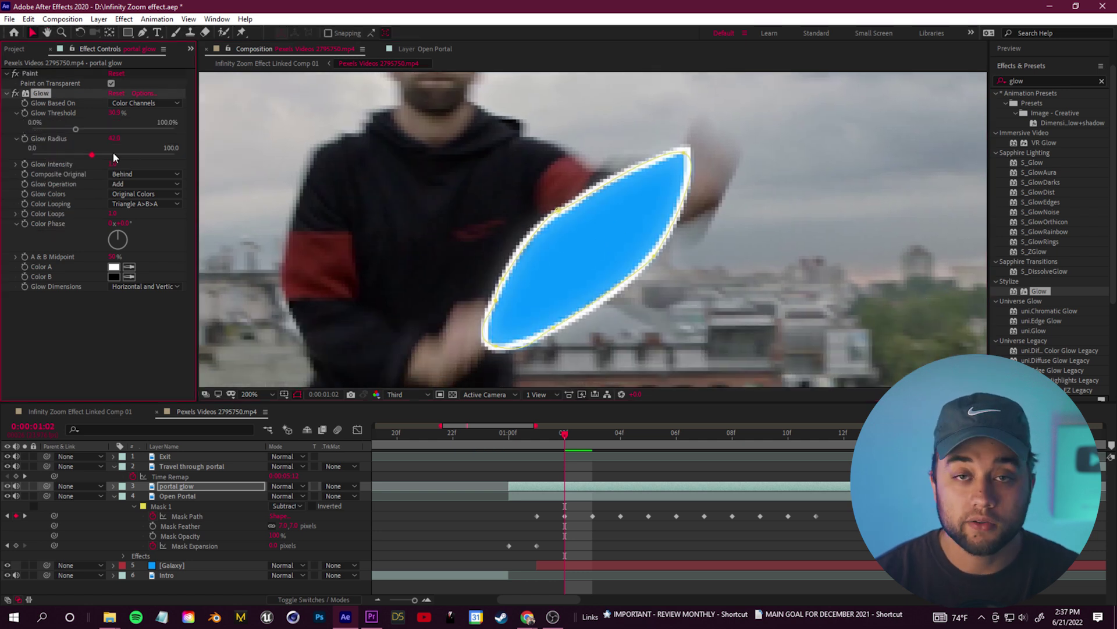
{"action": "left_click_drag", "start_coordinate": [113, 154], "coordinate": [74, 155]}
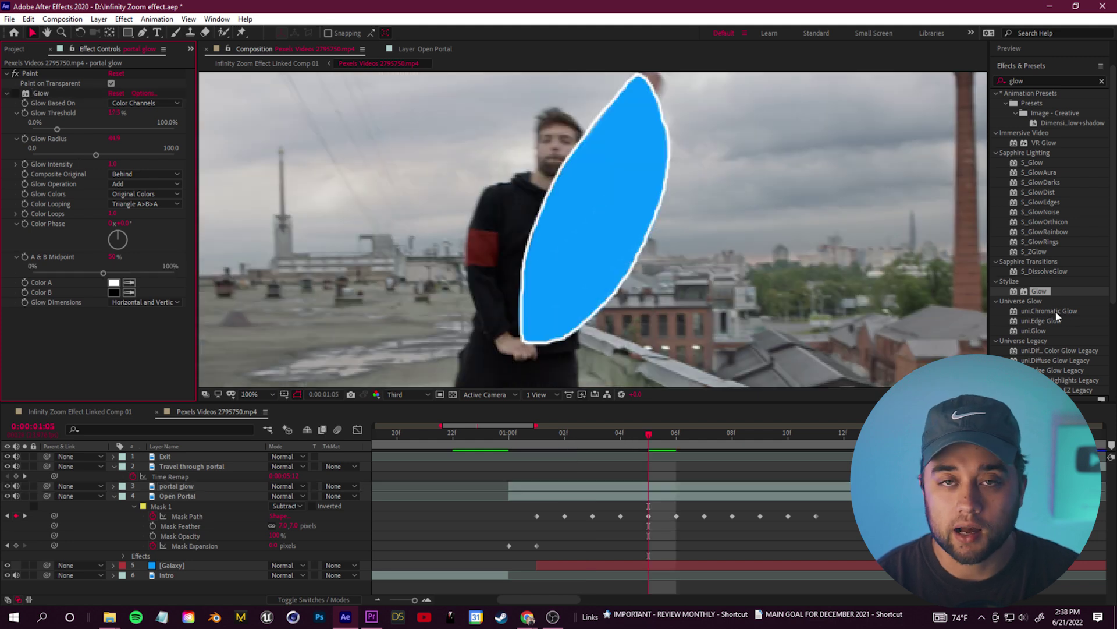
Apply the uni.Chromatic Glow effect to the portal glow layer and reduce its Glow Radius.
{"action": "left_click", "coordinate": [1050, 320]}
{"action": "left_click_drag", "start_coordinate": [1049, 312], "coordinate": [160, 334]}
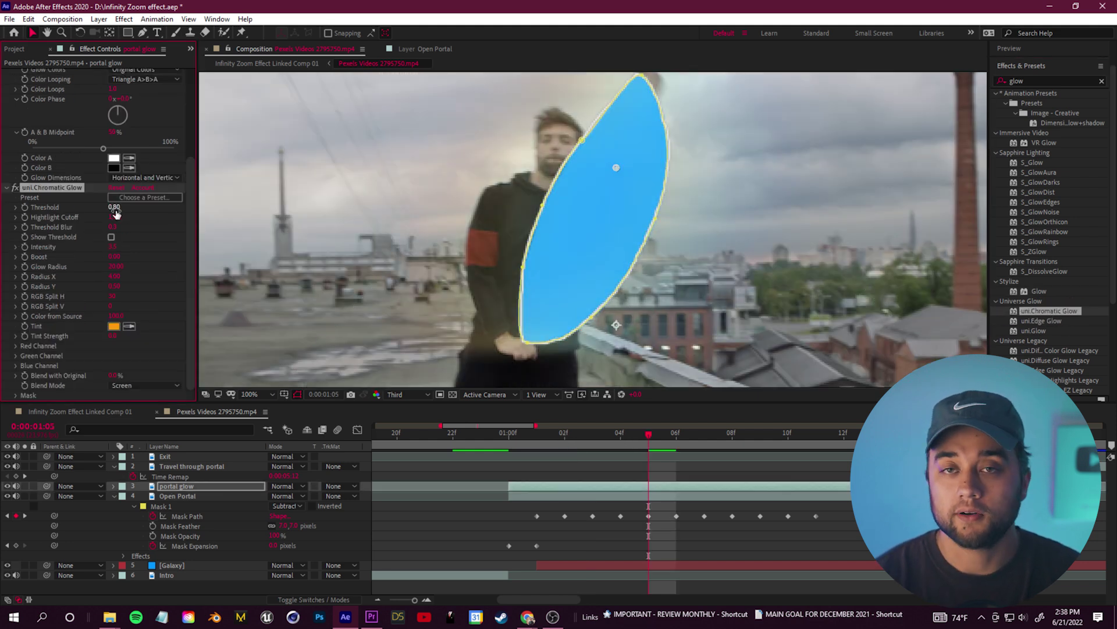
{"action": "left_click_drag", "start_coordinate": [114, 267], "coordinate": [110, 266]}
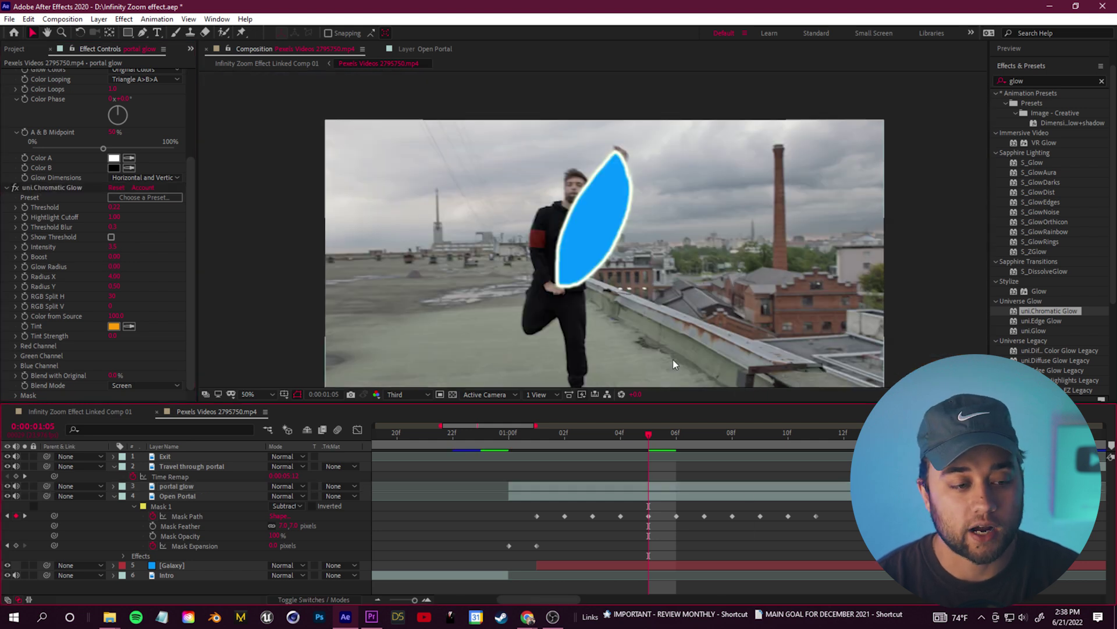
Fine-tune the chromatic glow's Glow Radius against the small portal at 0:00:01:01.
{"action": "key", "text": "Page_Up"}
{"action": "key", "text": "Page_Up"}
{"action": "key", "text": "Page_Up"}
{"action": "key", "text": "Page_Up"}
{"action": "scroll", "coordinate": [562, 307], "scroll_direction": "up", "scroll_amount": 1}
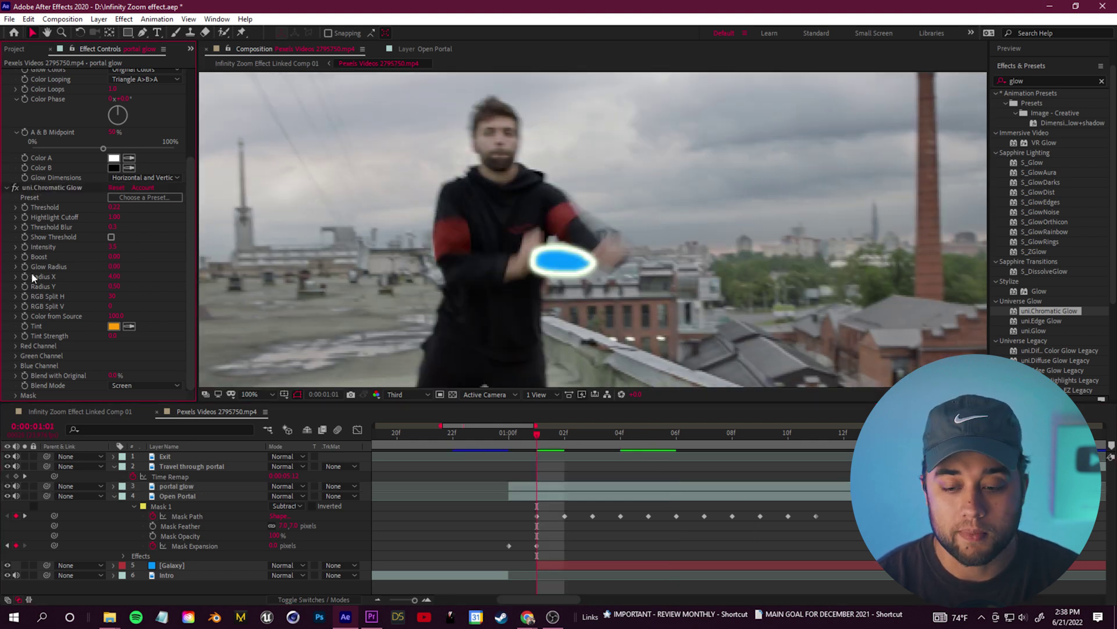
{"action": "left_click", "coordinate": [15, 266]}
{"action": "left_click_drag", "start_coordinate": [33, 283], "coordinate": [35, 283]}
Adjust the chromatic glow's Threshold against the larger portal at 0:00:01:03 and show its Threshold Blur setting.
{"action": "key", "text": "F2"}
{"action": "left_click_drag", "start_coordinate": [537, 434], "coordinate": [593, 460]}
{"action": "key", "text": "comma"}
{"action": "scroll", "coordinate": [553, 254], "scroll_direction": "up", "scroll_amount": 2}
{"action": "left_click", "coordinate": [15, 207]}
{"action": "left_click_drag", "start_coordinate": [63, 224], "coordinate": [49, 223]}
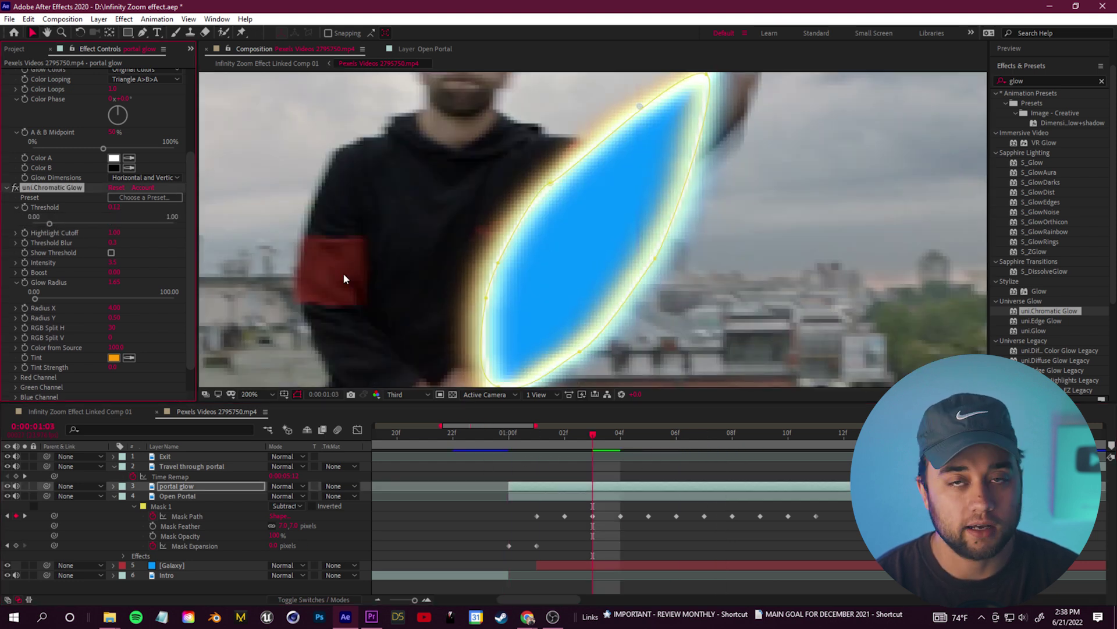
{"action": "left_click", "coordinate": [16, 242]}
{"action": "scroll", "coordinate": [593, 230], "scroll_direction": "down", "scroll_amount": 3}
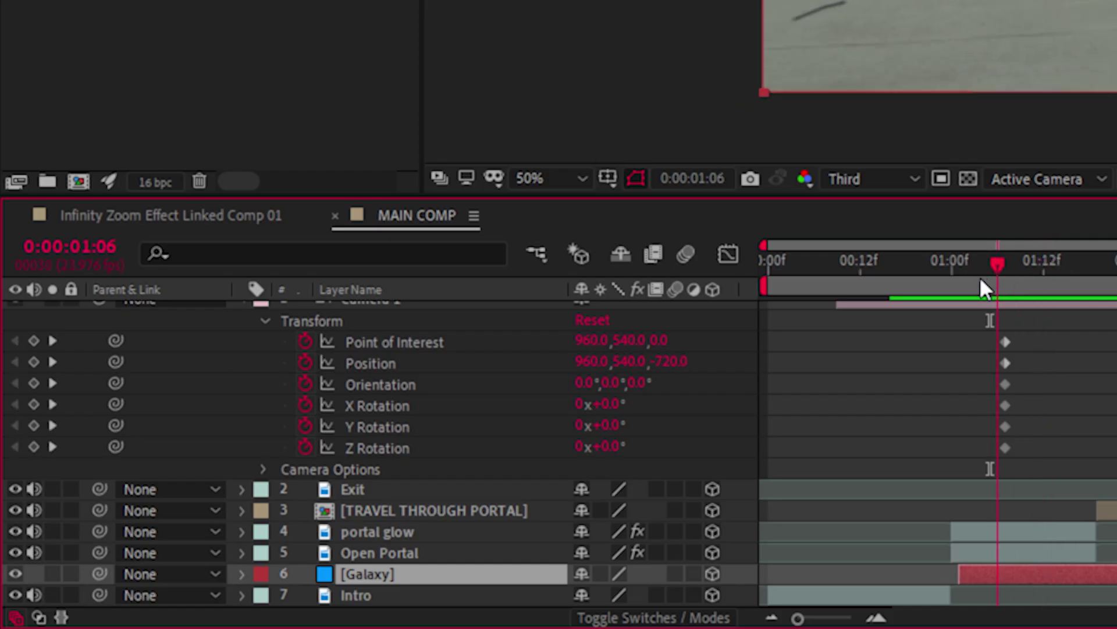
Go to 0:00:01:01 in MAIN COMP and pre-compose the Galaxy solid as Galaxy Comp.
{"action": "left_click_drag", "start_coordinate": [981, 279], "coordinate": [960, 290]}
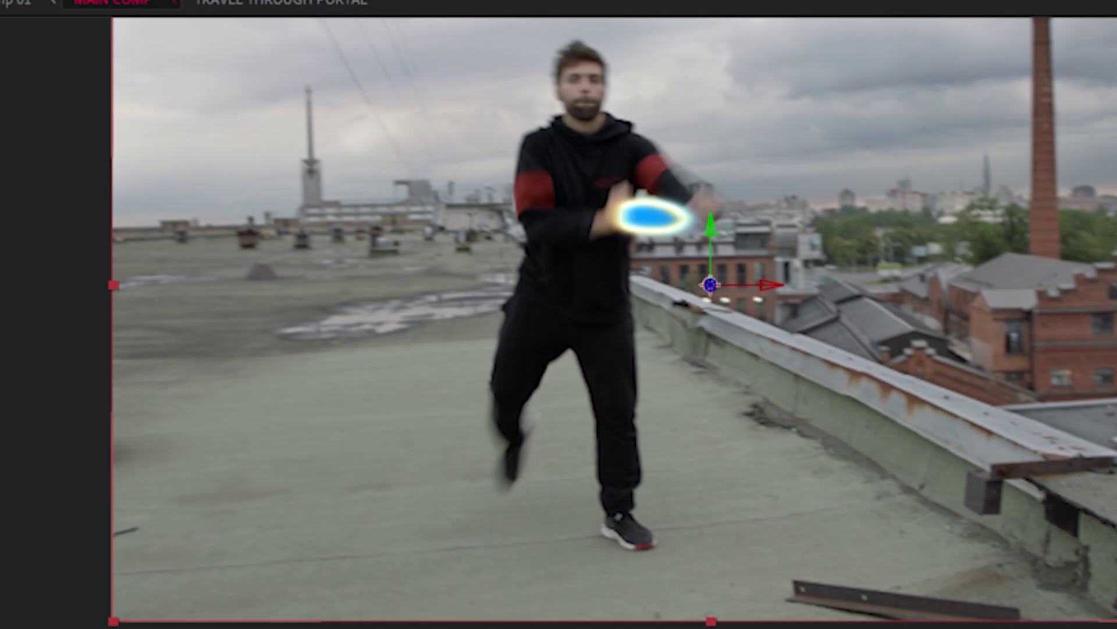
{"action": "right_click", "coordinate": [460, 574]}
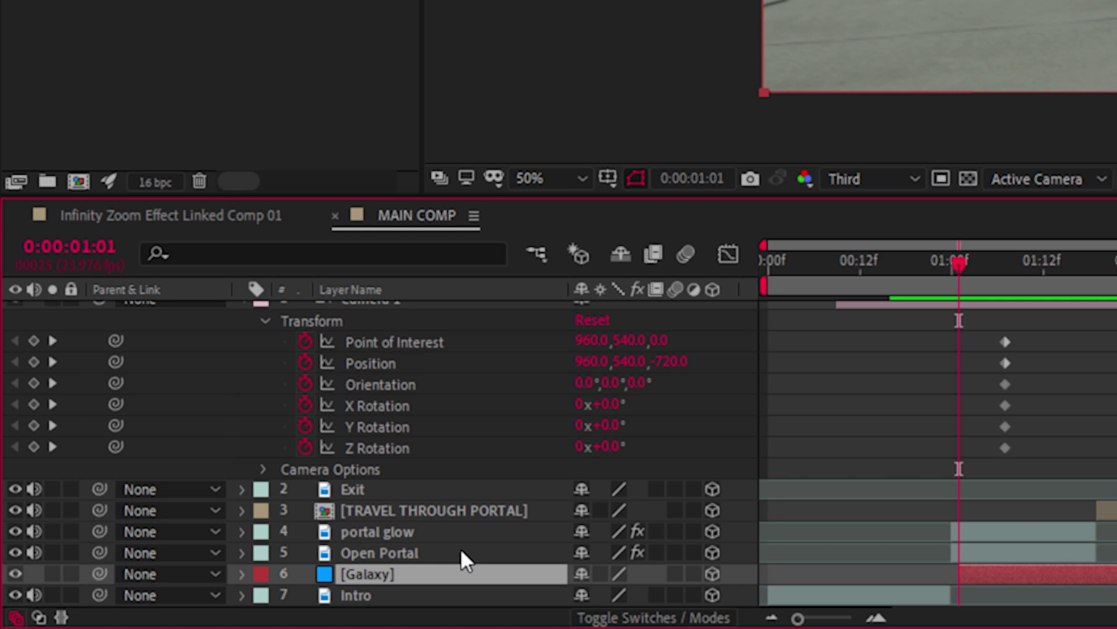
{"action": "right_click", "coordinate": [404, 575]}
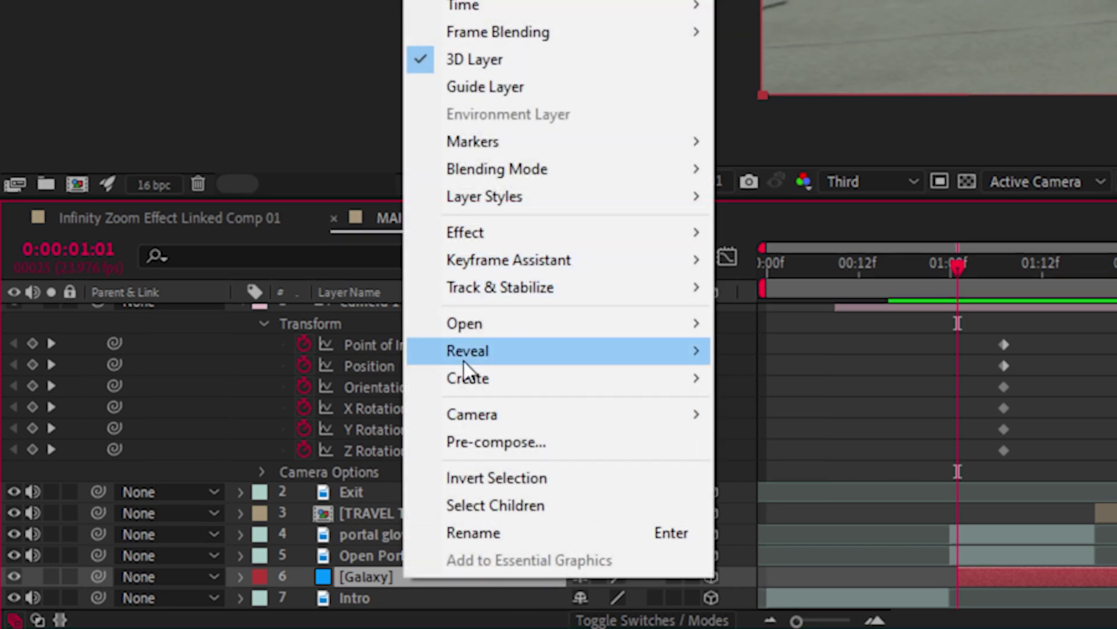
{"action": "left_click", "coordinate": [505, 444]}
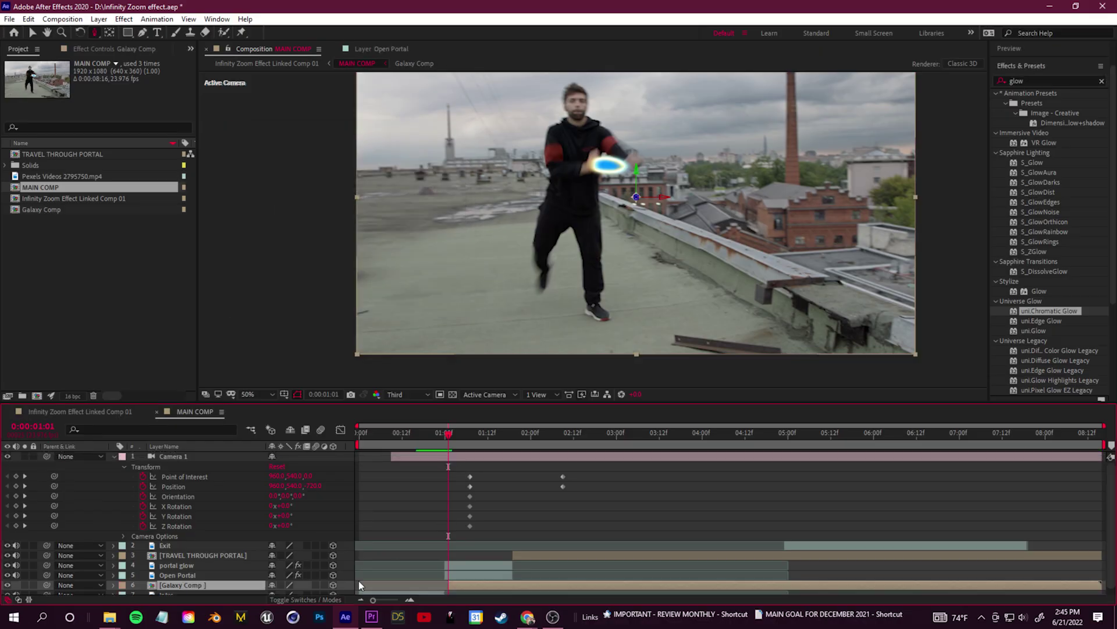
Open Galaxy Comp, hide its blue Galaxy solid, and add the Pexels Videos 2795750.mp4 footage above it.
{"action": "double_click", "coordinate": [195, 589]}
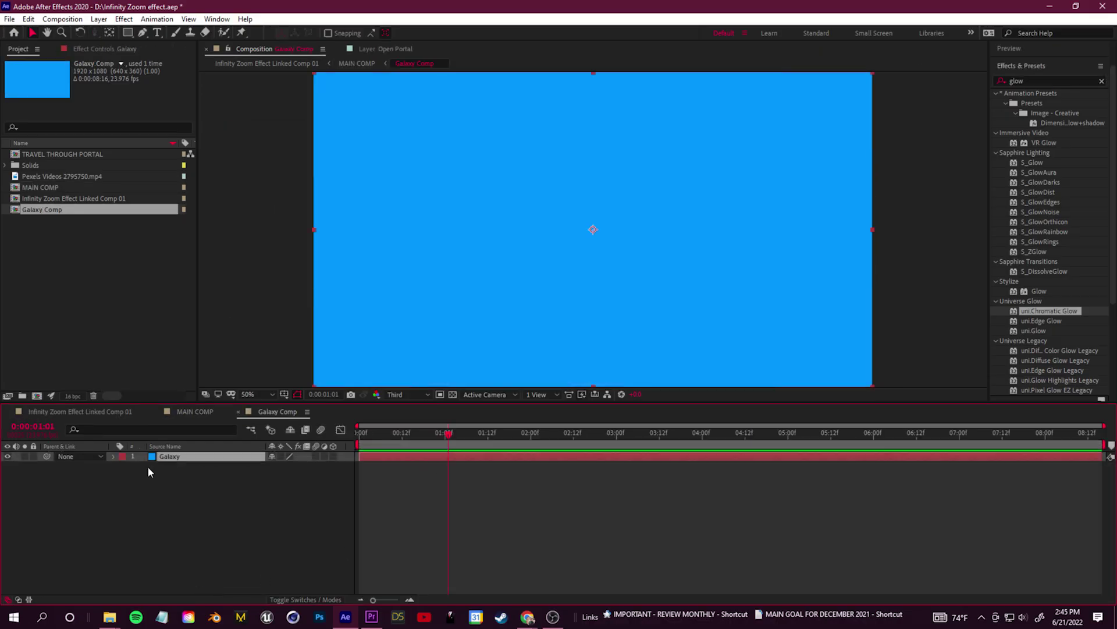
{"action": "left_click", "coordinate": [8, 457]}
{"action": "key", "text": "comma"}
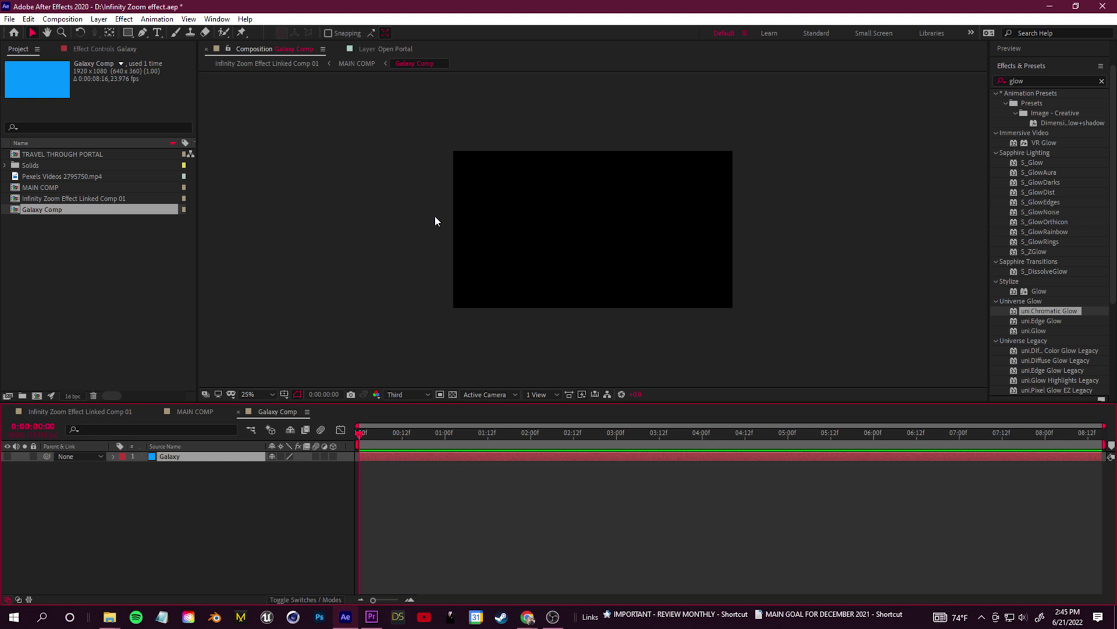
{"action": "left_click", "coordinate": [9, 19]}
{"action": "left_click", "coordinate": [32, 126]}
{"action": "left_click_drag", "start_coordinate": [56, 178], "coordinate": [185, 457]}
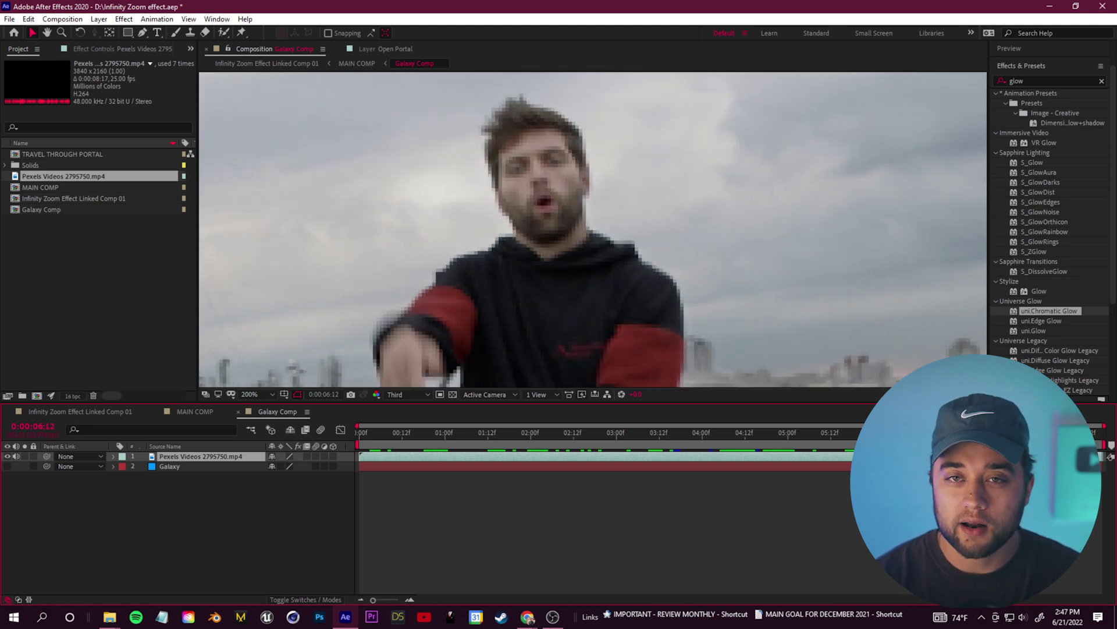
Split the footage at 0:00:06:13, where the man faces the camera, and delete the part before it.
{"action": "key", "text": "Page_Down"}
{"action": "scroll", "coordinate": [620, 234], "scroll_direction": "down", "scroll_amount": 1}
{"action": "scroll", "coordinate": [620, 235], "scroll_direction": "up", "scroll_amount": 1}
{"action": "key", "text": "h"}
{"action": "left_click_drag", "start_coordinate": [479, 195], "coordinate": [564, 255]}
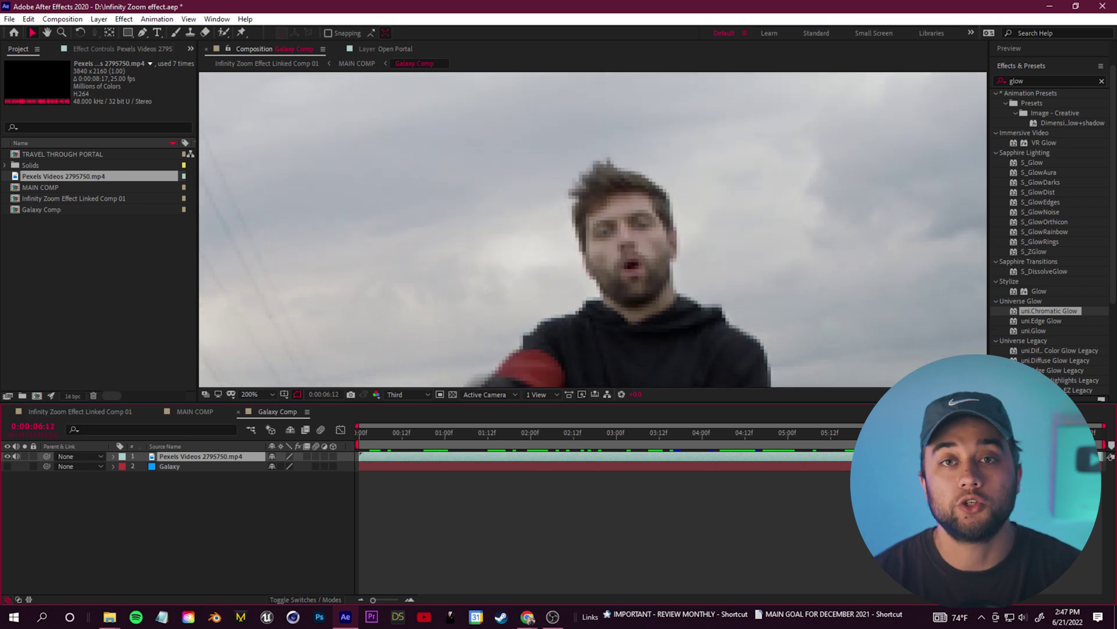
{"action": "scroll", "coordinate": [617, 264], "scroll_direction": "up", "scroll_amount": 1}
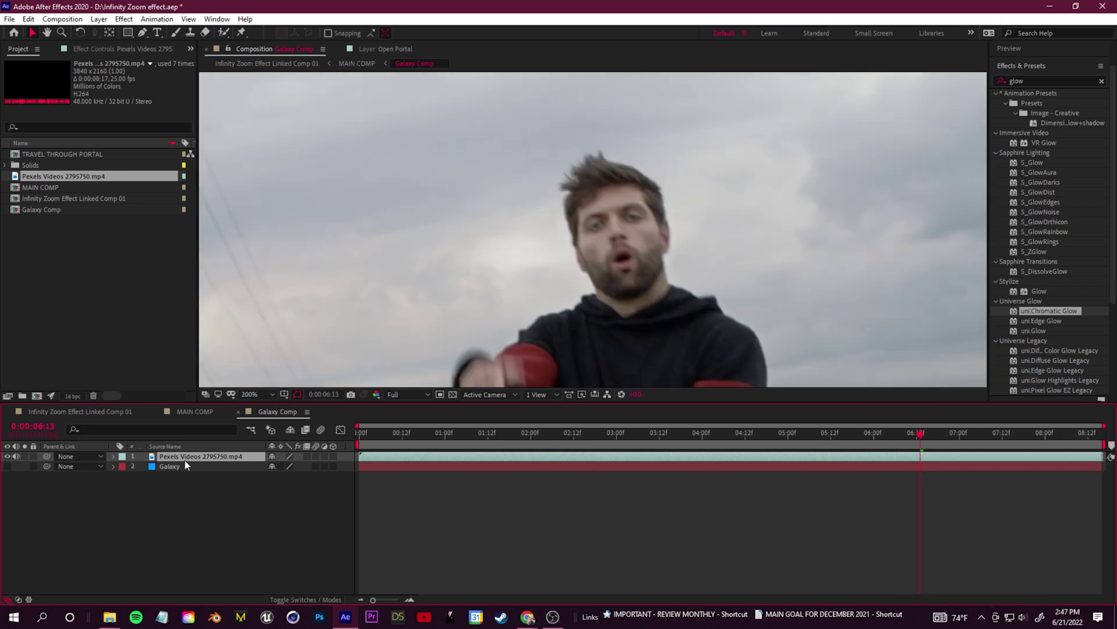
{"action": "key", "text": "ctrl+shift+d"}
{"action": "left_click", "coordinate": [426, 468]}
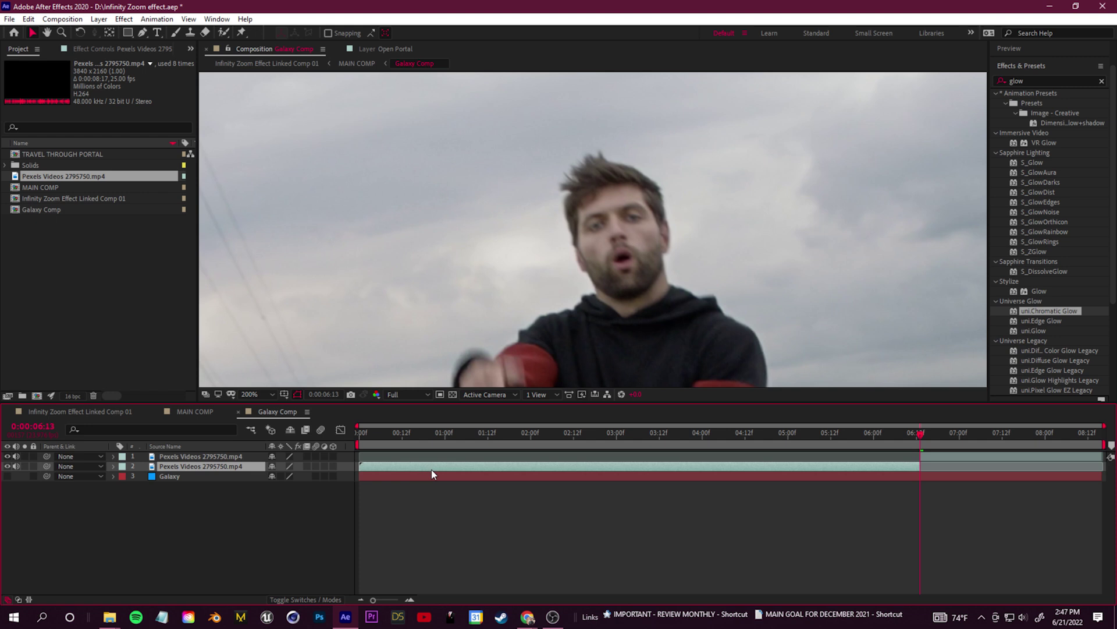
{"action": "key", "text": "Delete"}
Freeze the remaining clip on its frame at 0:00:06:13.
{"action": "right_click", "coordinate": [946, 457]}
{"action": "mouse_move", "coordinate": [978, 188]}
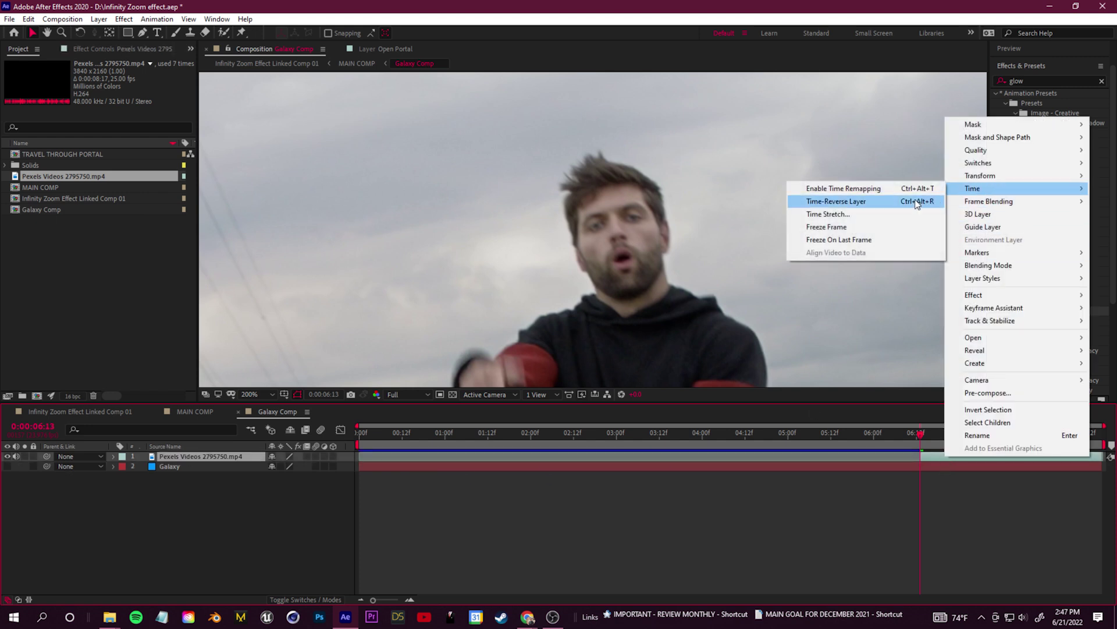
{"action": "left_click", "coordinate": [896, 227]}
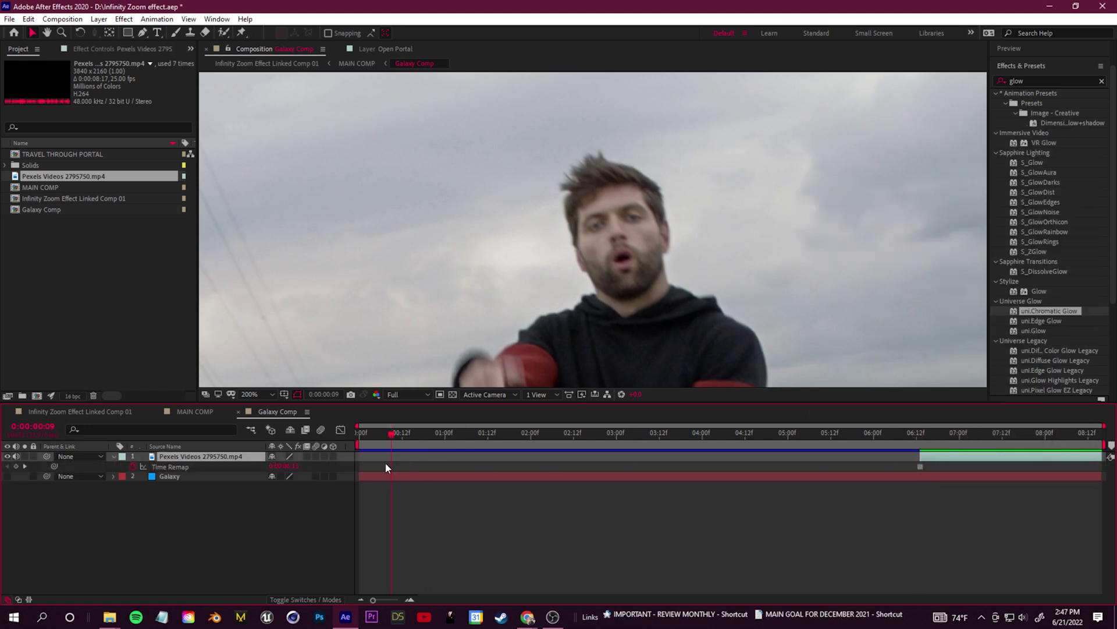
Move the frozen clip to the start of Galaxy Comp and enlarge it so the face fills the frame.
{"action": "key", "text": "Home"}
{"action": "left_click_drag", "start_coordinate": [944, 461], "coordinate": [390, 464]}
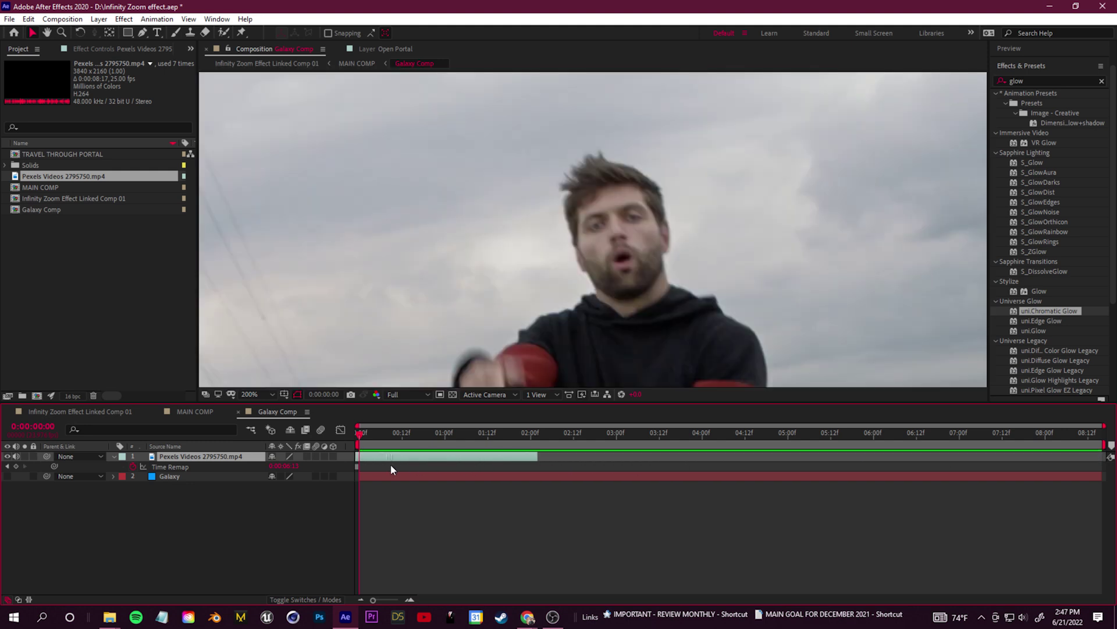
{"action": "key", "text": "s"}
{"action": "scroll", "coordinate": [617, 252], "scroll_direction": "down", "scroll_amount": 6}
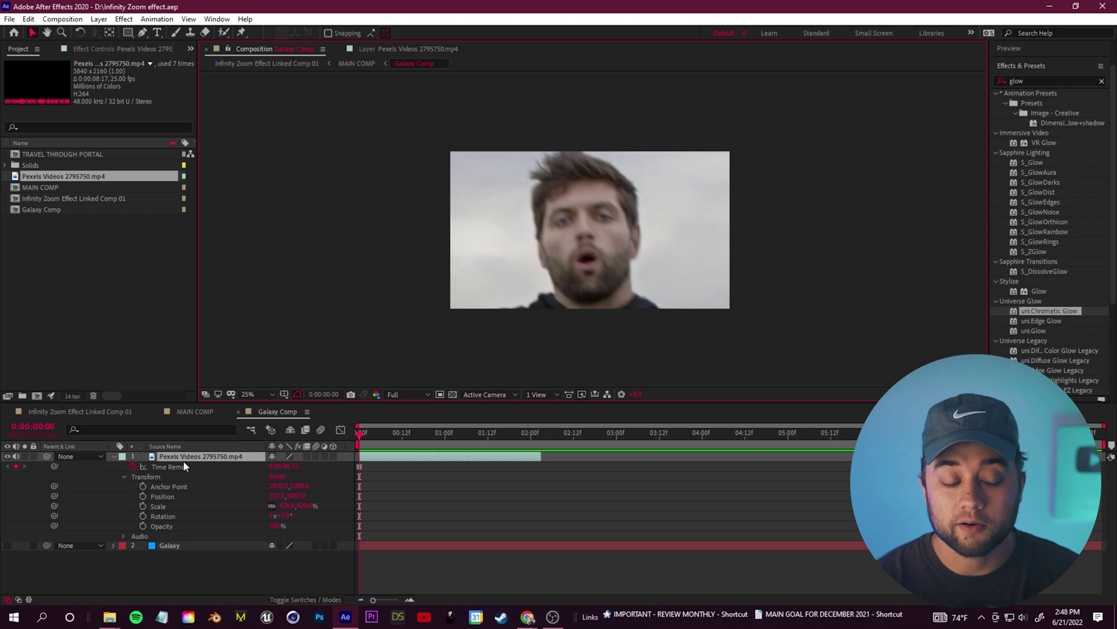
Pre-compose the frozen clip as "face anim", moving all attributes into the new composition.
{"action": "right_click", "coordinate": [186, 462]}
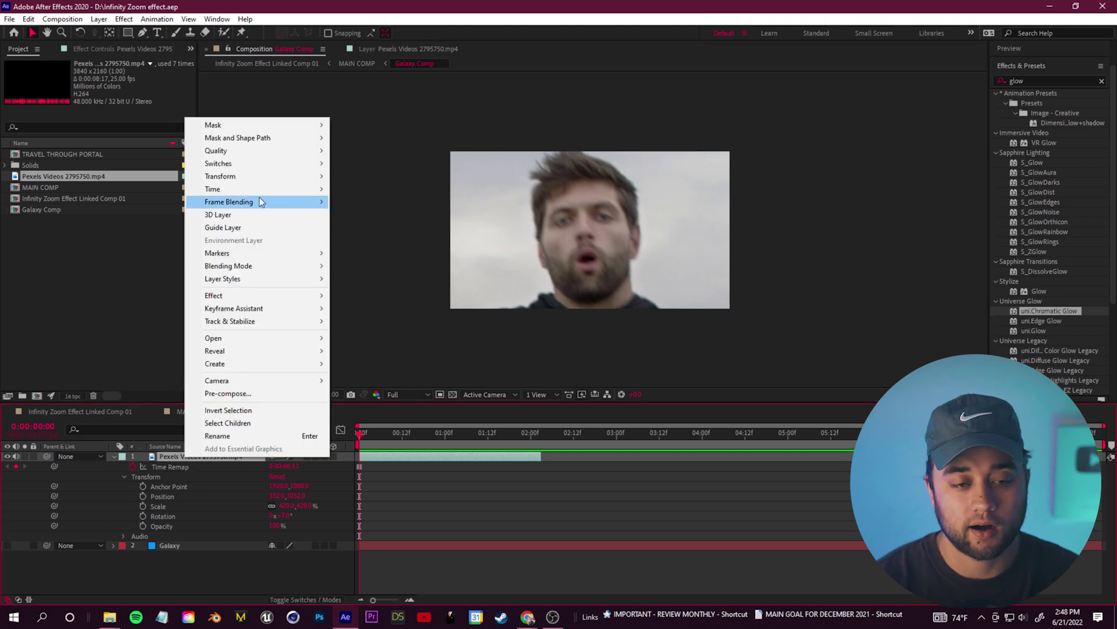
{"action": "left_click", "coordinate": [232, 394]}
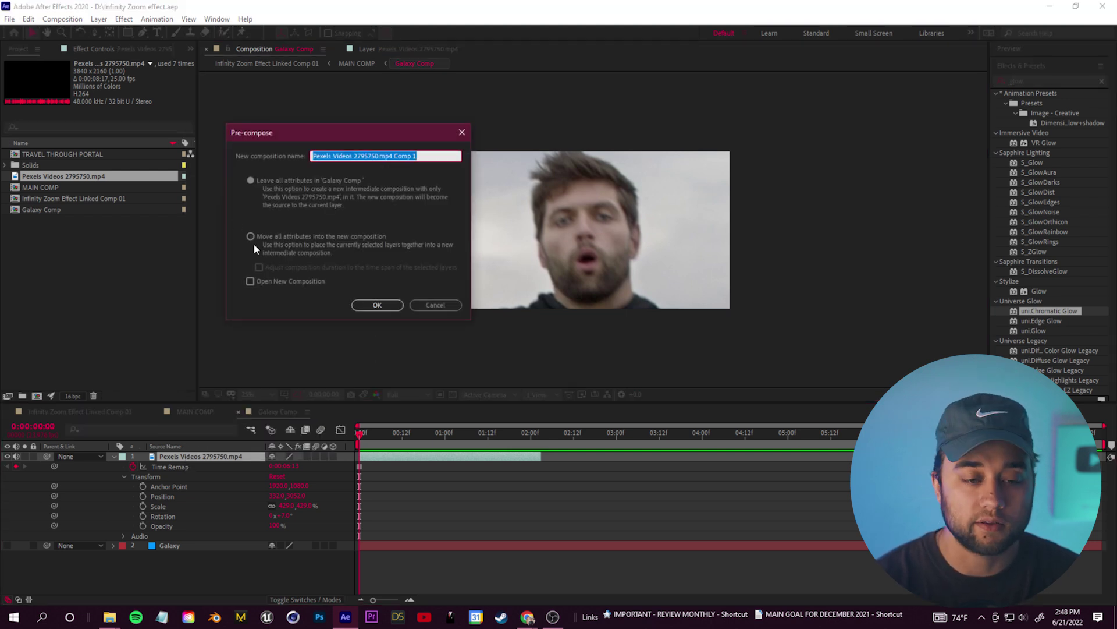
{"action": "left_click", "coordinate": [267, 236]}
{"action": "left_click", "coordinate": [409, 153]}
{"action": "type", "text": "face anim"}
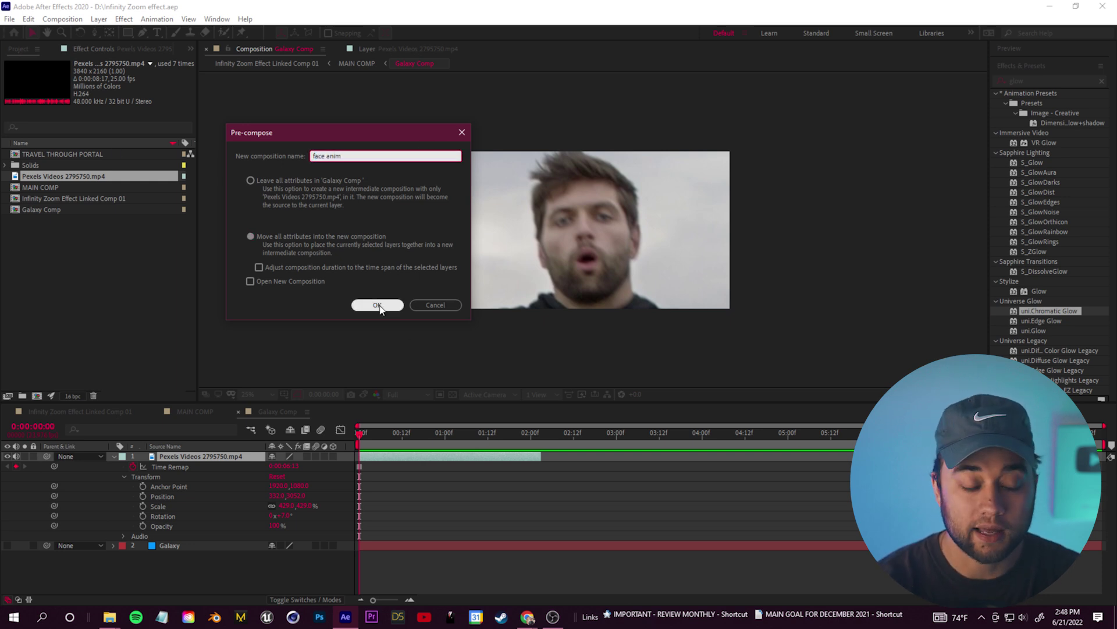
{"action": "left_click", "coordinate": [388, 306]}
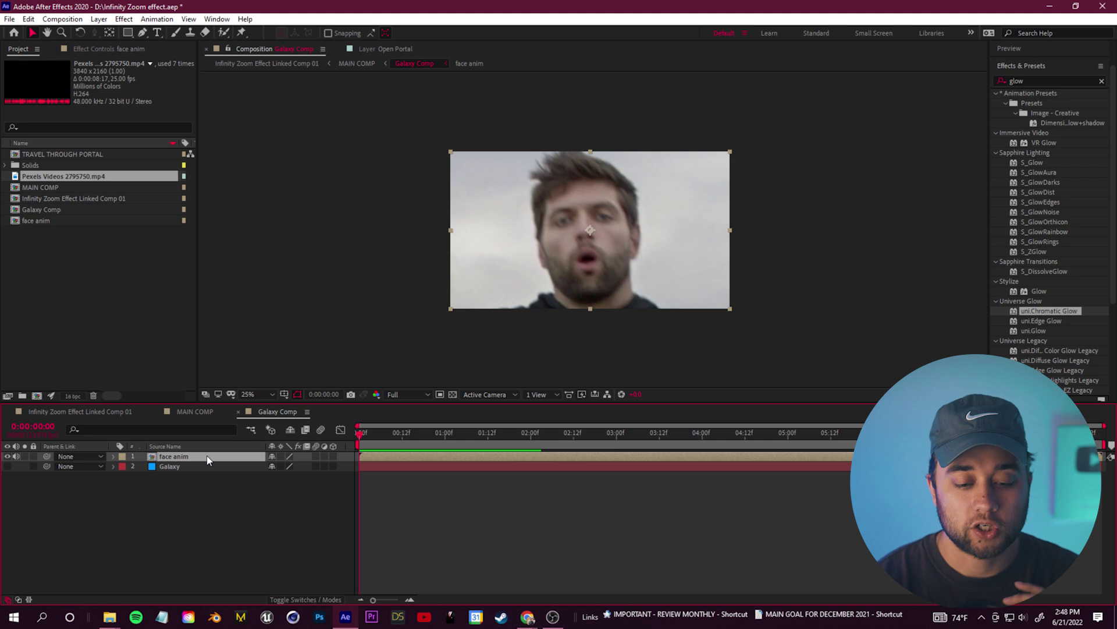
Open the footage layer inside the face anim comp for painting, framed closely on the face.
{"action": "double_click", "coordinate": [175, 456]}
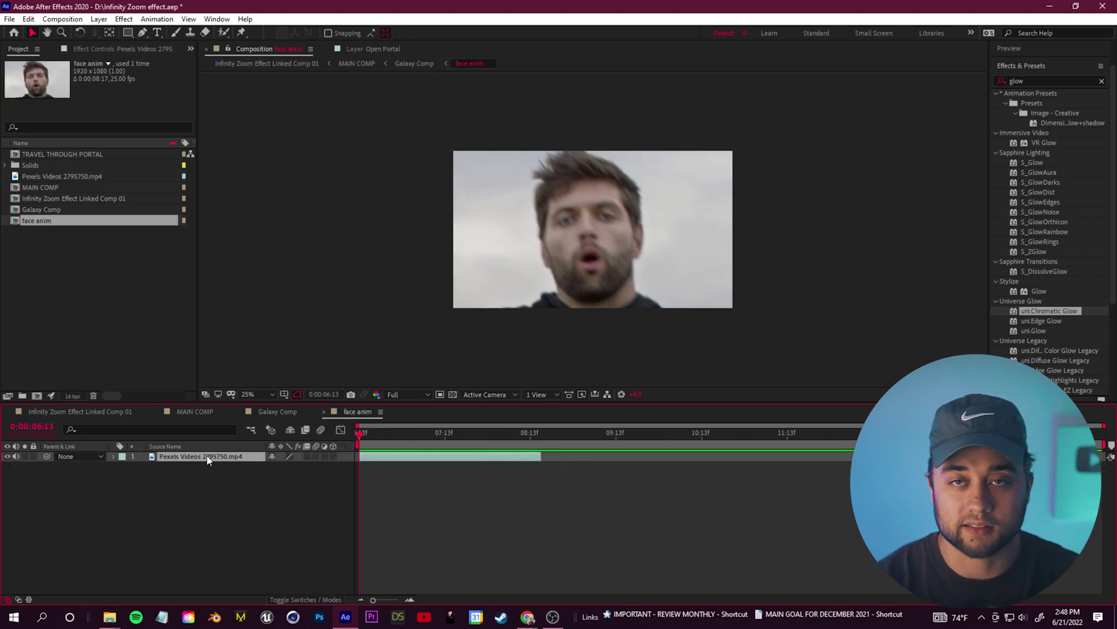
{"action": "double_click", "coordinate": [208, 457]}
{"action": "left_click_drag", "start_coordinate": [389, 431], "coordinate": [501, 436]}
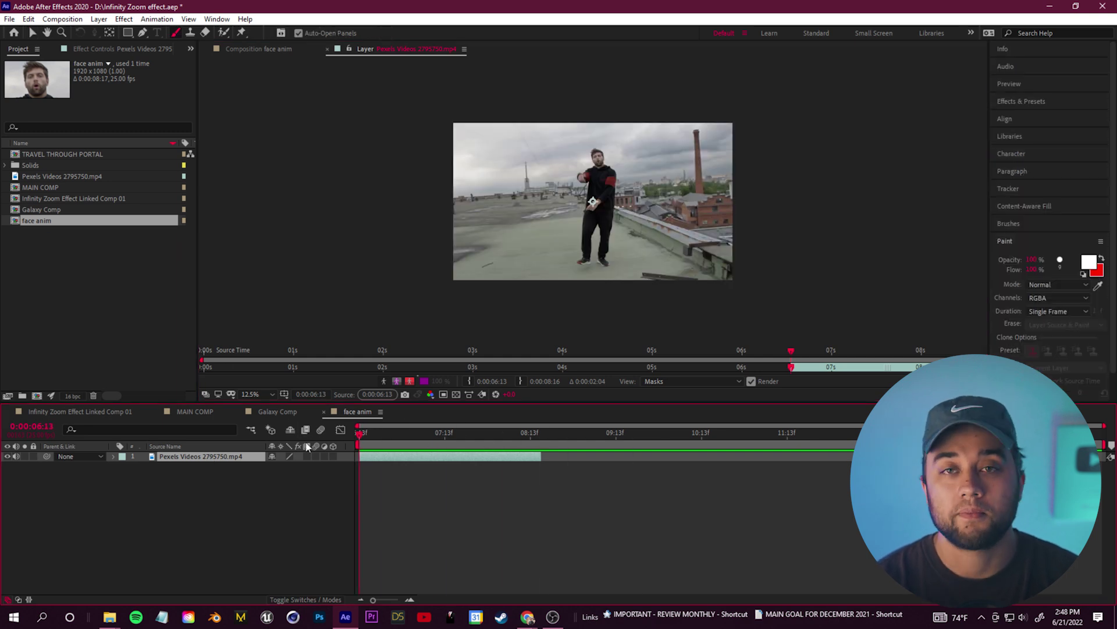
{"action": "scroll", "coordinate": [484, 276], "scroll_direction": "up", "scroll_amount": 6}
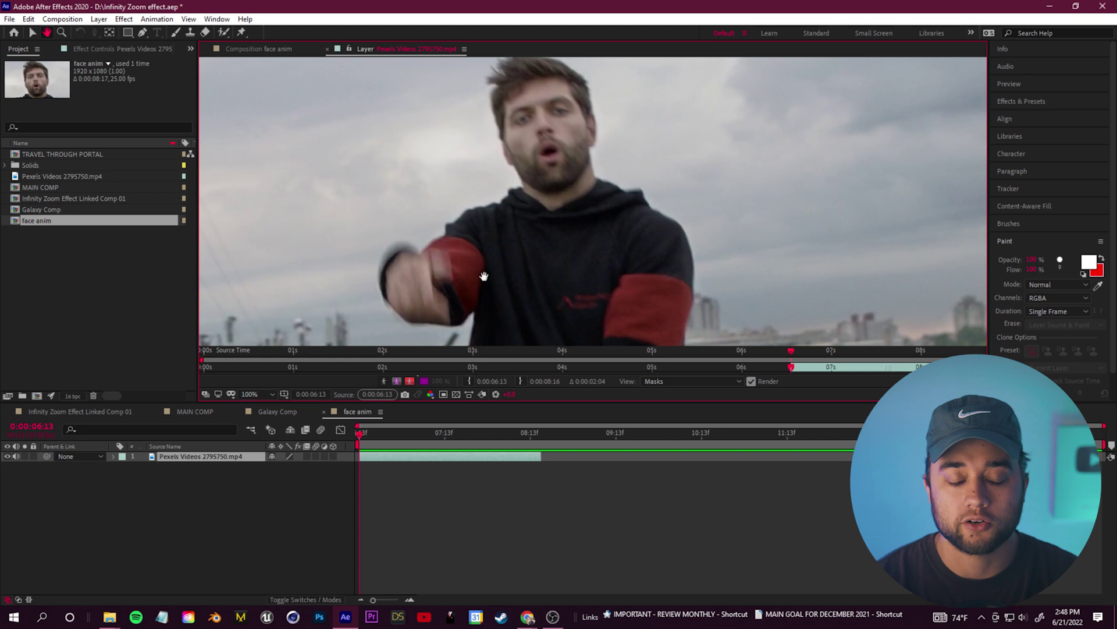
{"action": "left_click_drag", "start_coordinate": [451, 176], "coordinate": [461, 224]}
{"action": "left_click_drag", "start_coordinate": [373, 436], "coordinate": [356, 447]}
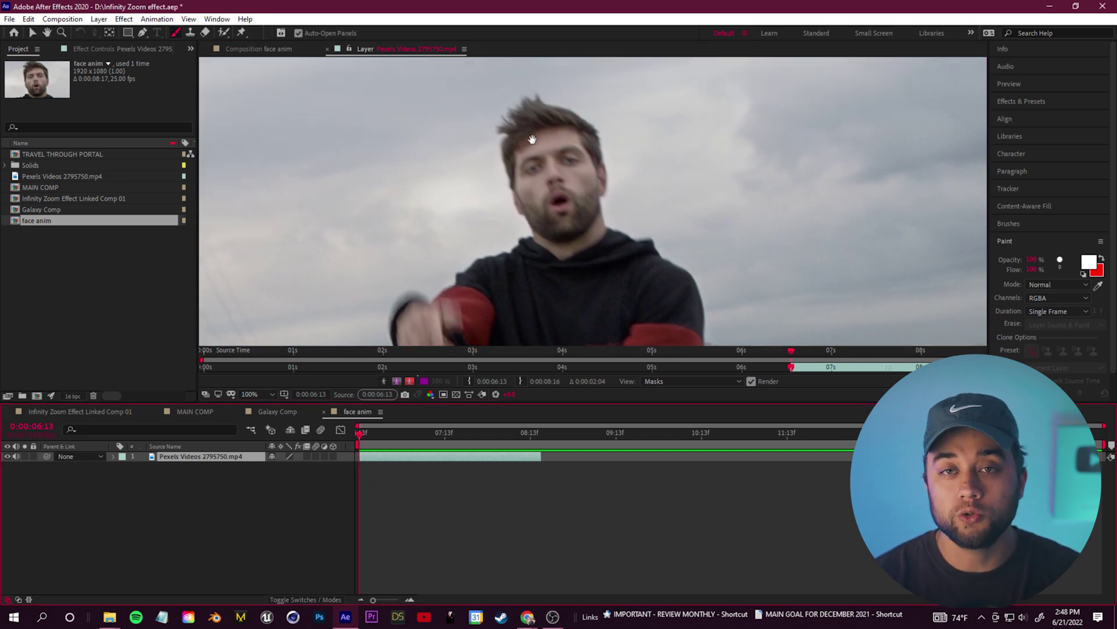
{"action": "scroll", "coordinate": [532, 139], "scroll_direction": "up", "scroll_amount": 2}
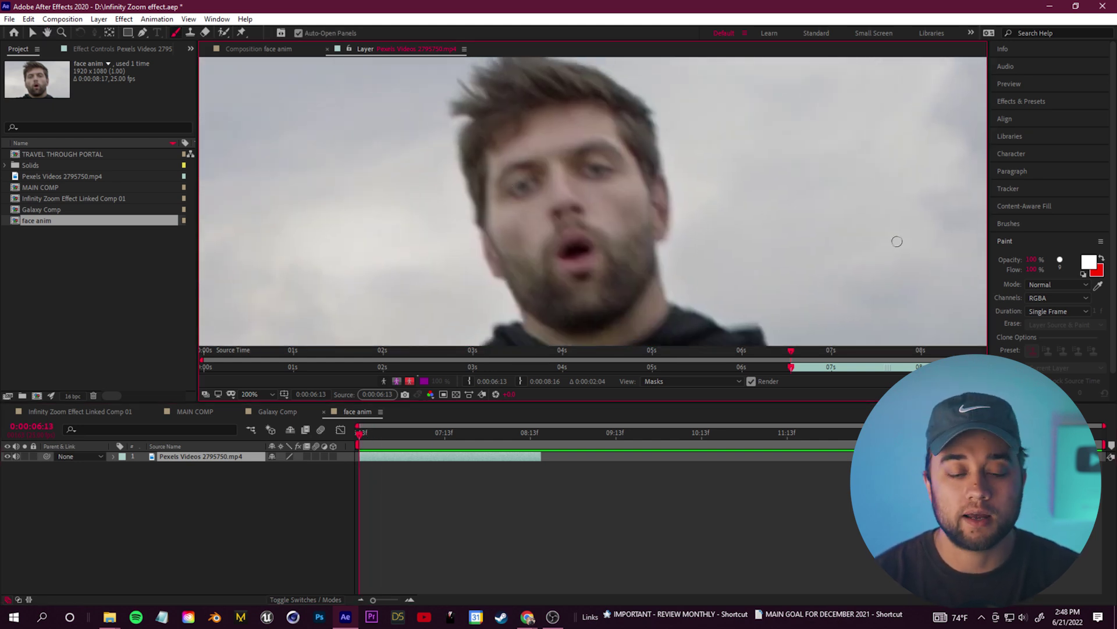
Undo the test stroke over the eye and trace the face with a white 3 px brush.
{"action": "left_click", "coordinate": [1021, 224]}
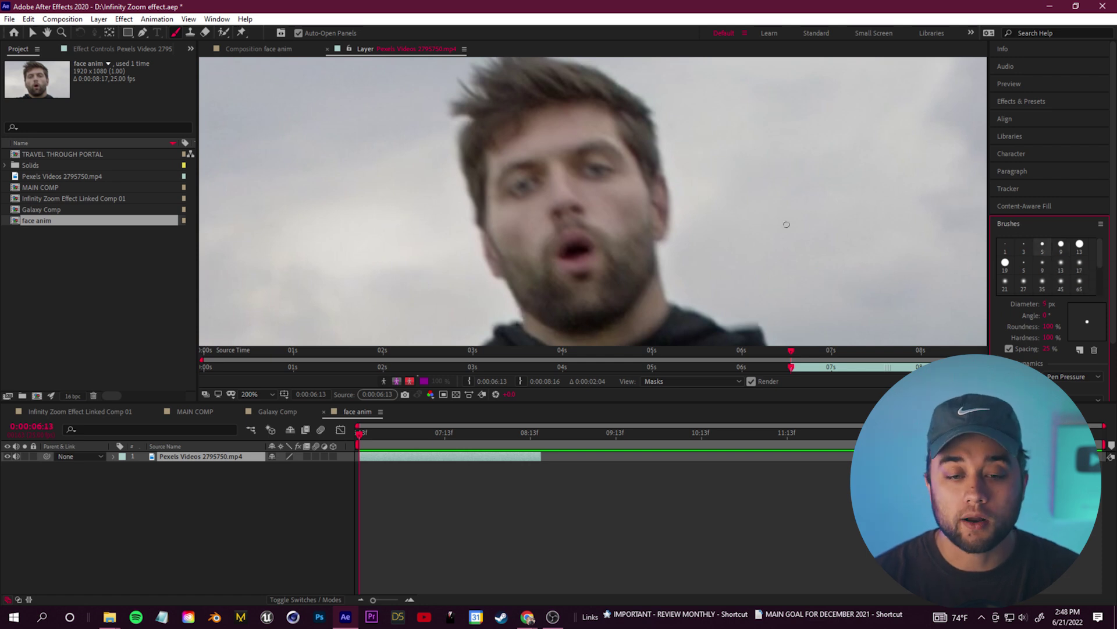
{"action": "left_click_drag", "start_coordinate": [508, 191], "coordinate": [541, 201]}
{"action": "key", "text": "ctrl+z"}
{"action": "left_click", "coordinate": [1023, 247]}
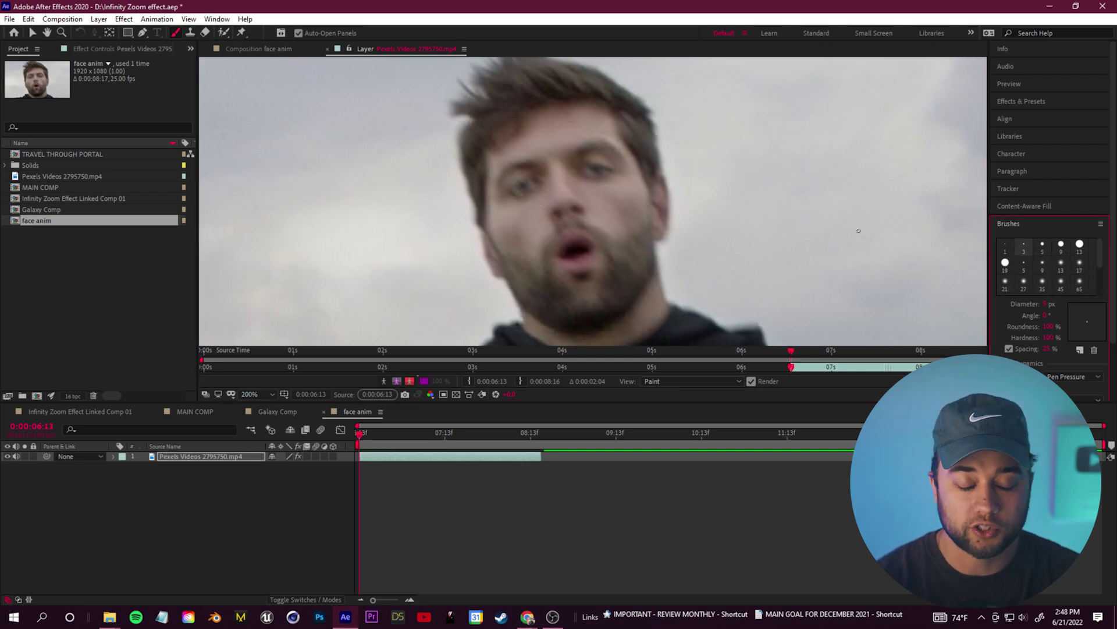
{"action": "left_click_drag", "start_coordinate": [512, 176], "coordinate": [515, 153]}
{"action": "mouse_move", "coordinate": [502, 236]}
{"action": "left_mouse_down"}
{"action": "mouse_move", "coordinate": [562, 303]}
{"action": "mouse_move", "coordinate": [656, 239]}
{"action": "mouse_move", "coordinate": [669, 254]}
{"action": "mouse_move", "coordinate": [526, 87]}
{"action": "left_mouse_up"}
{"action": "left_click_drag", "start_coordinate": [502, 235], "coordinate": [491, 129]}
{"action": "left_click_drag", "start_coordinate": [494, 129], "coordinate": [525, 87]}
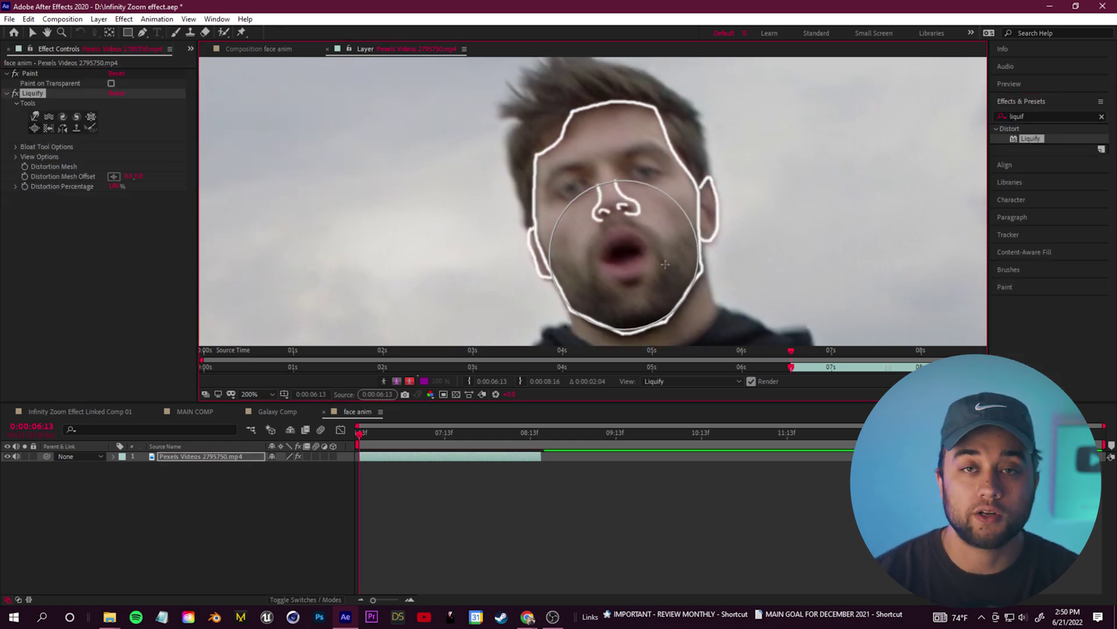
Apply the Liquify effect to the painted footage and enlarge the mouth with its Bloat tool.
{"action": "left_click", "coordinate": [1014, 103]}
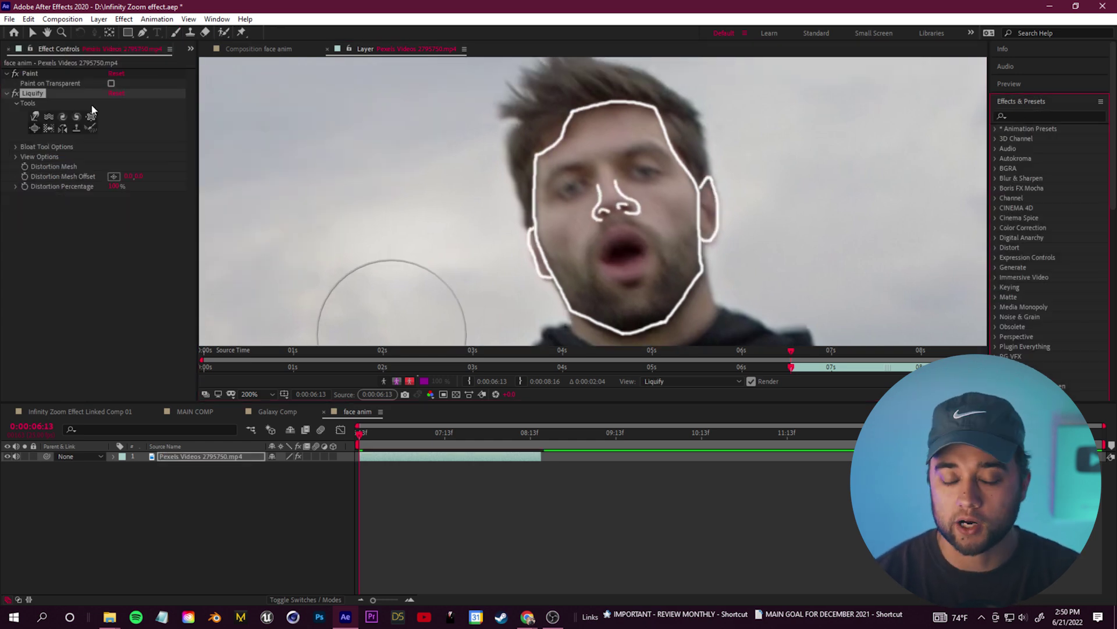
{"action": "left_click", "coordinate": [1014, 103]}
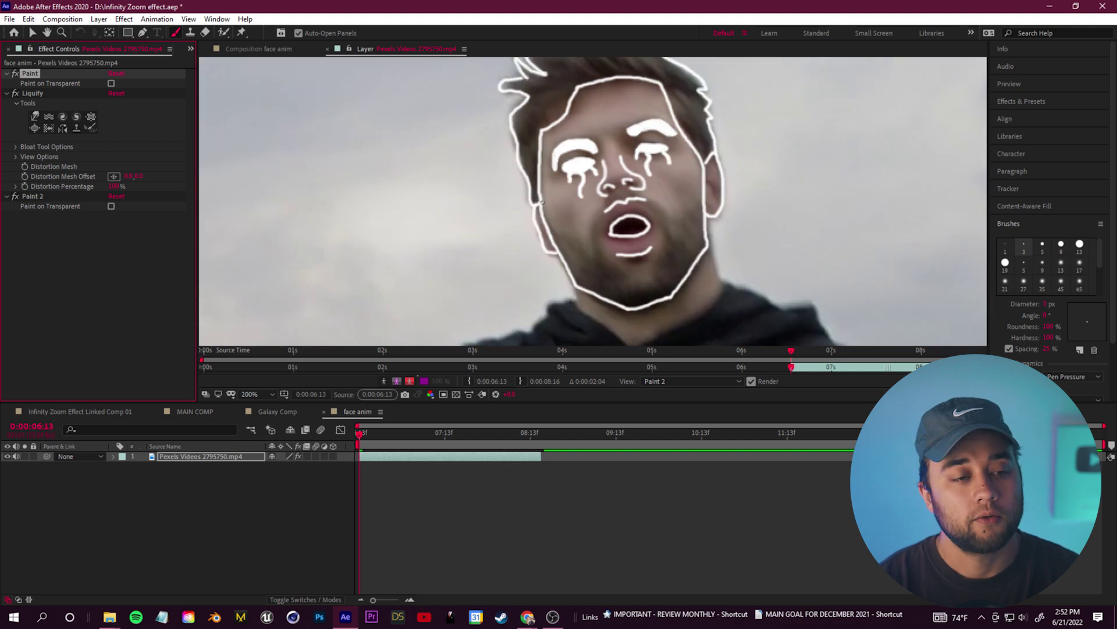
Turn on Paint on Transparent for the first Paint effect and show the drawing in the face anim composition.
{"action": "left_click", "coordinate": [111, 83]}
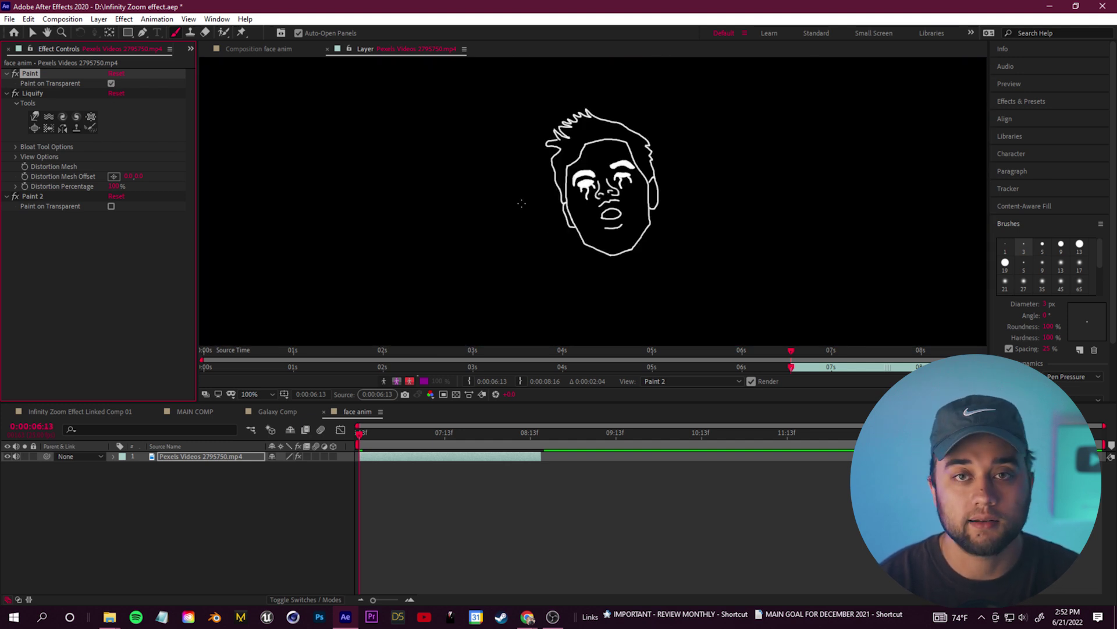
{"action": "left_click", "coordinate": [111, 83]}
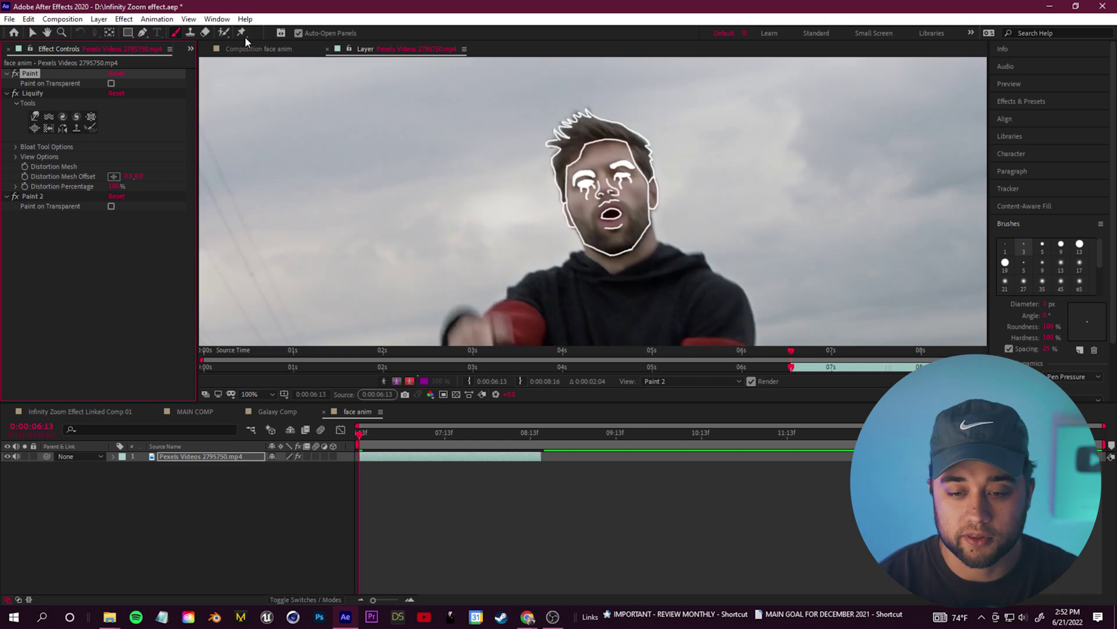
{"action": "left_click", "coordinate": [253, 49]}
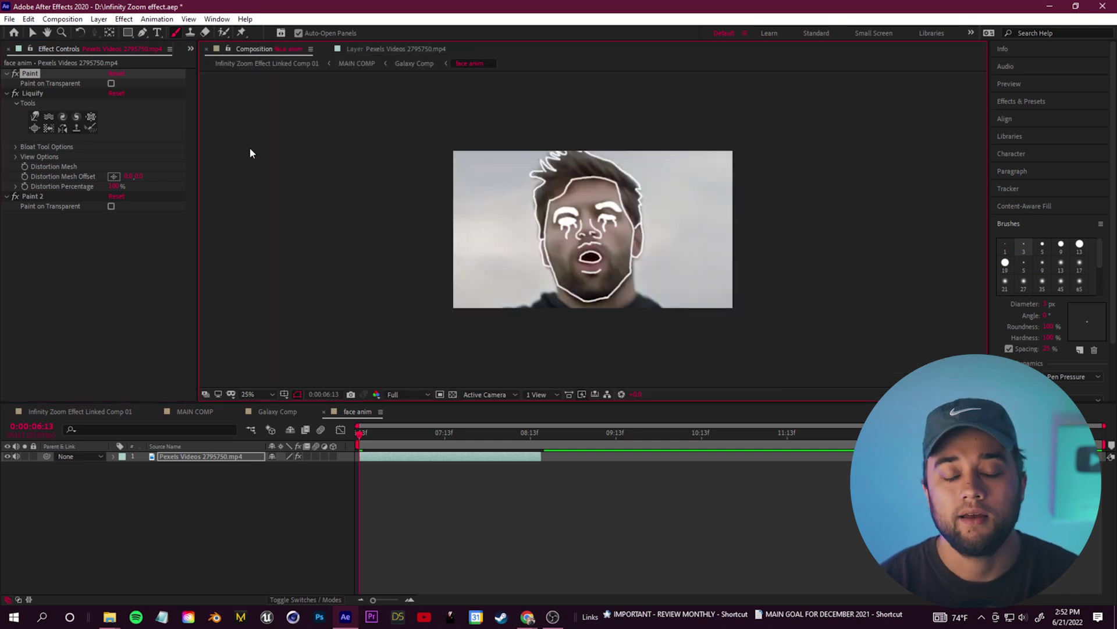
{"action": "left_click", "coordinate": [111, 84]}
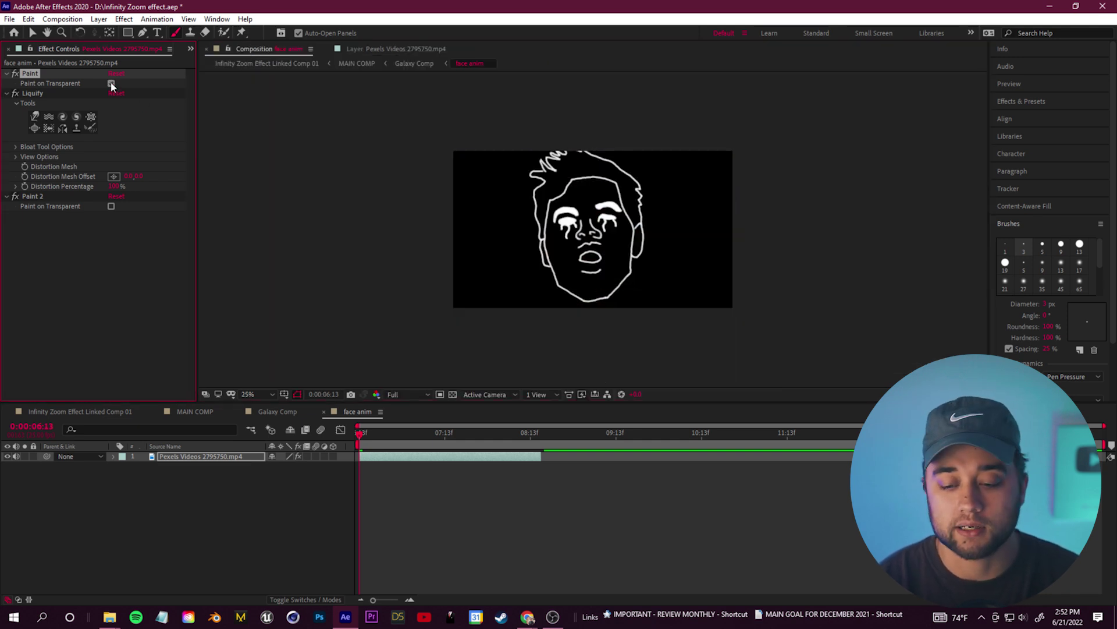
In MAIN COMP, turn on Collapse Transformations for Galaxy Comp at 0:00:01:07 and check the portal over the following frames.
{"action": "left_click", "coordinate": [195, 412]}
{"action": "left_click", "coordinate": [469, 433]}
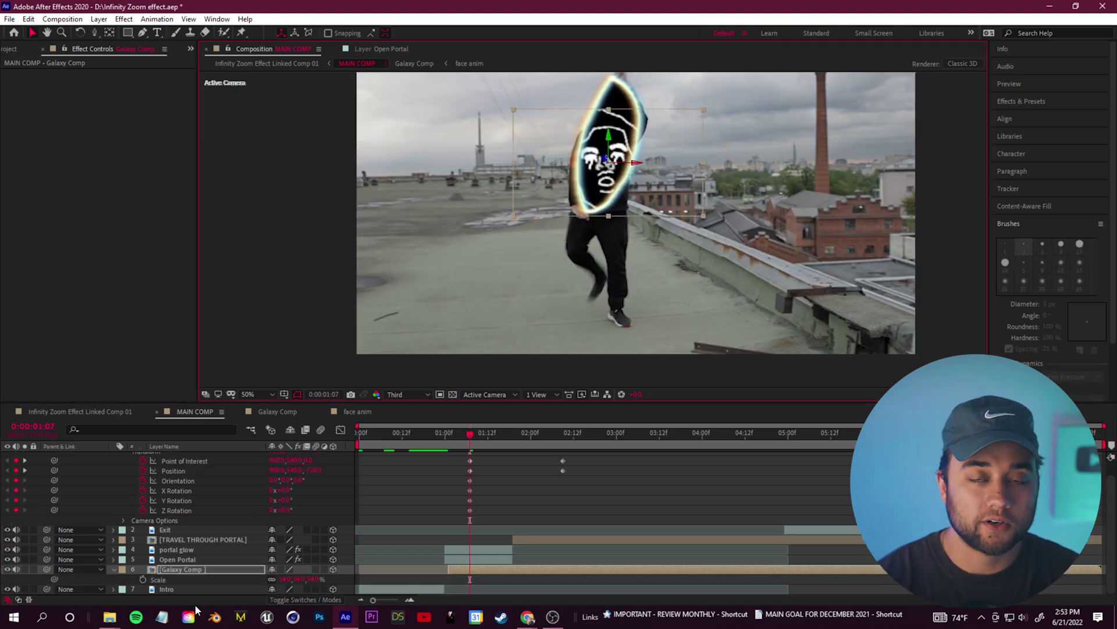
{"action": "left_click", "coordinate": [280, 570]}
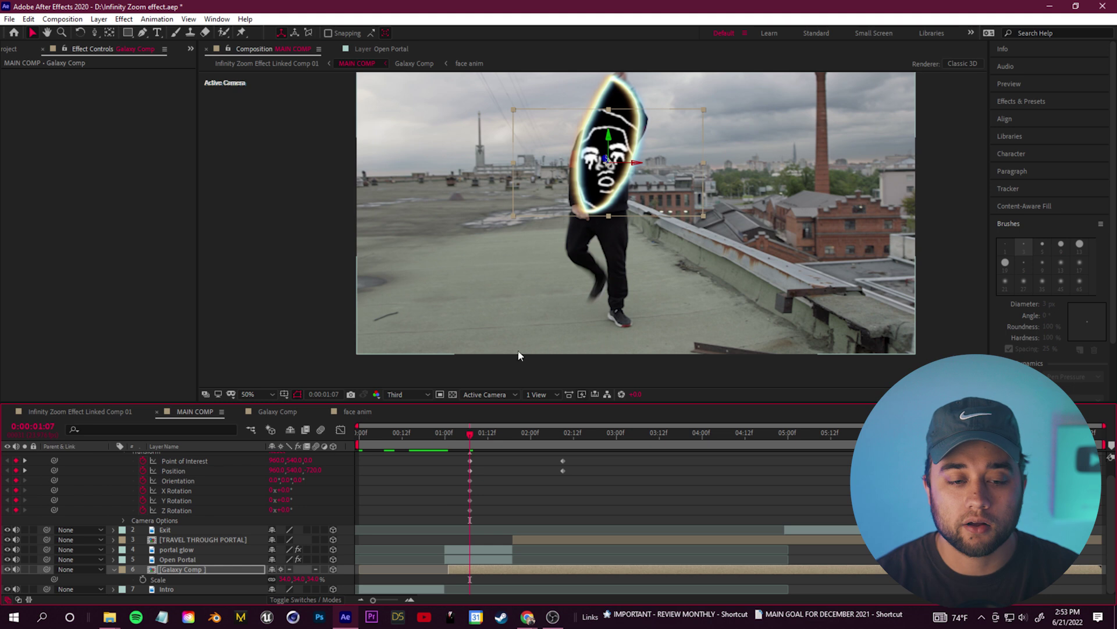
{"action": "left_click", "coordinate": [479, 434]}
{"action": "mouse_move", "coordinate": [498, 438]}
{"action": "left_mouse_down"}
{"action": "mouse_move", "coordinate": [531, 434]}
{"action": "mouse_move", "coordinate": [497, 433]}
{"action": "mouse_move", "coordinate": [519, 432]}
{"action": "left_mouse_up"}
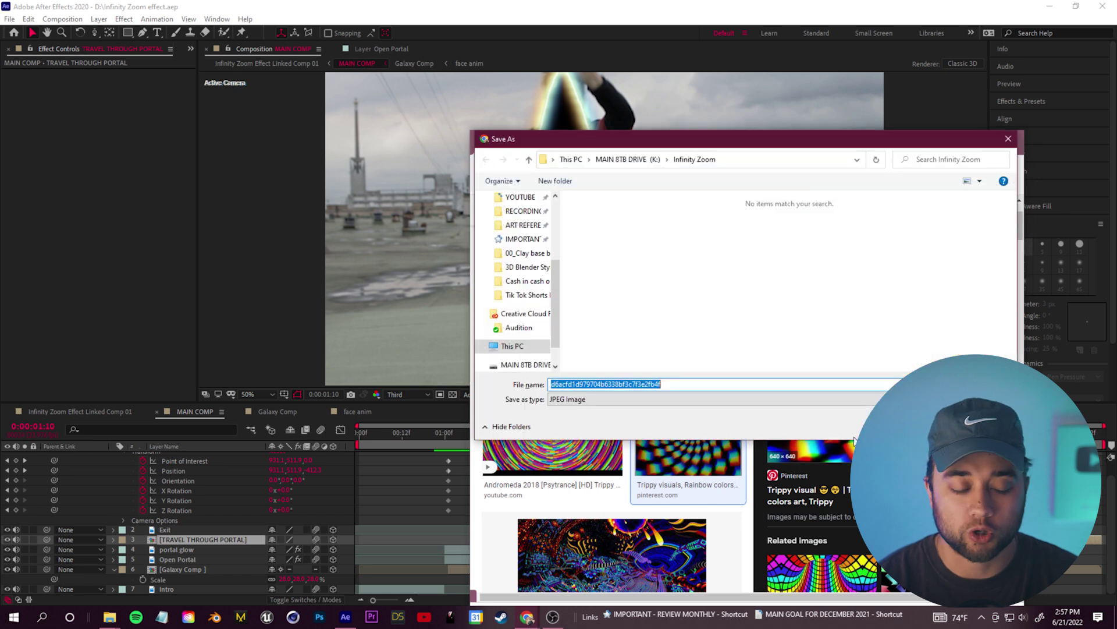
Save the rainbow spiral image to the Infinity Zoom folder and browse the trippy graphics results for more artwork.
{"action": "key", "text": "Escape"}
{"action": "scroll", "coordinate": [633, 462], "scroll_direction": "down", "scroll_amount": 10}
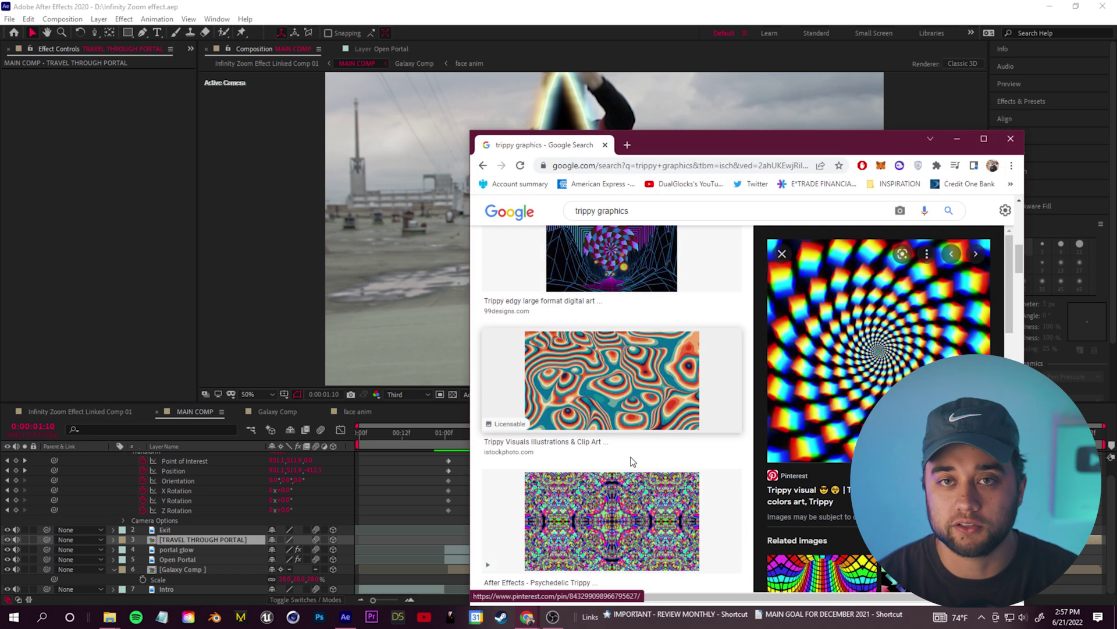
{"action": "left_click", "coordinate": [634, 390]}
{"action": "scroll", "coordinate": [830, 551], "scroll_direction": "down", "scroll_amount": 4}
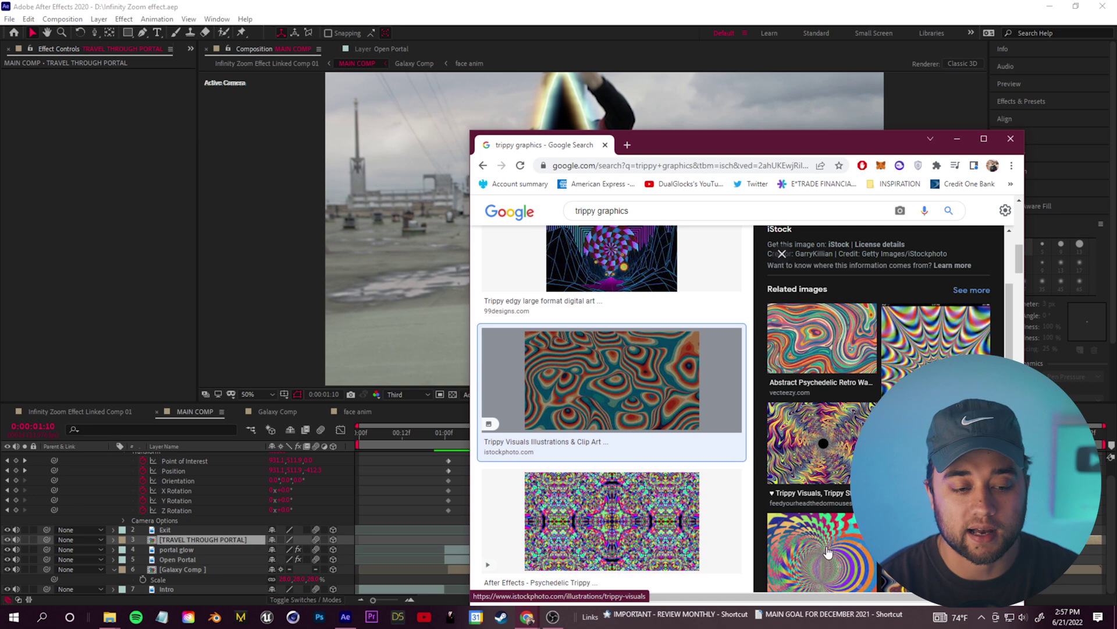
{"action": "scroll", "coordinate": [651, 448], "scroll_direction": "down", "scroll_amount": 10}
{"action": "scroll", "coordinate": [650, 448], "scroll_direction": "up", "scroll_amount": 5}
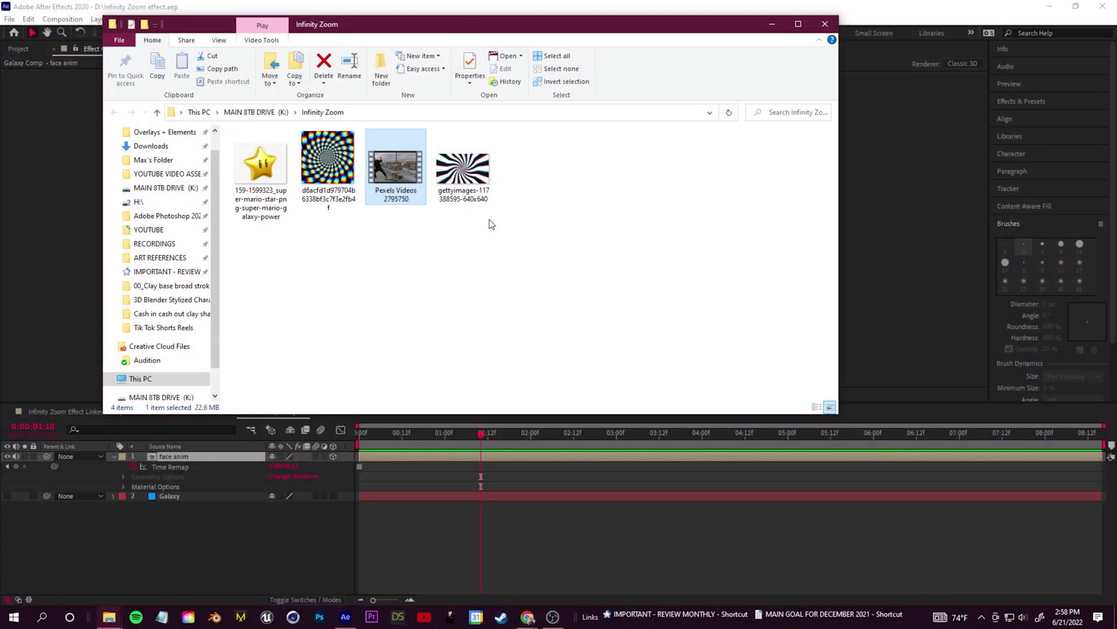
Add the rainbow spiral JPEG from the Infinity Zoom folder as the top layer of Galaxy Comp.
{"action": "left_click_drag", "start_coordinate": [328, 169], "coordinate": [252, 550]}
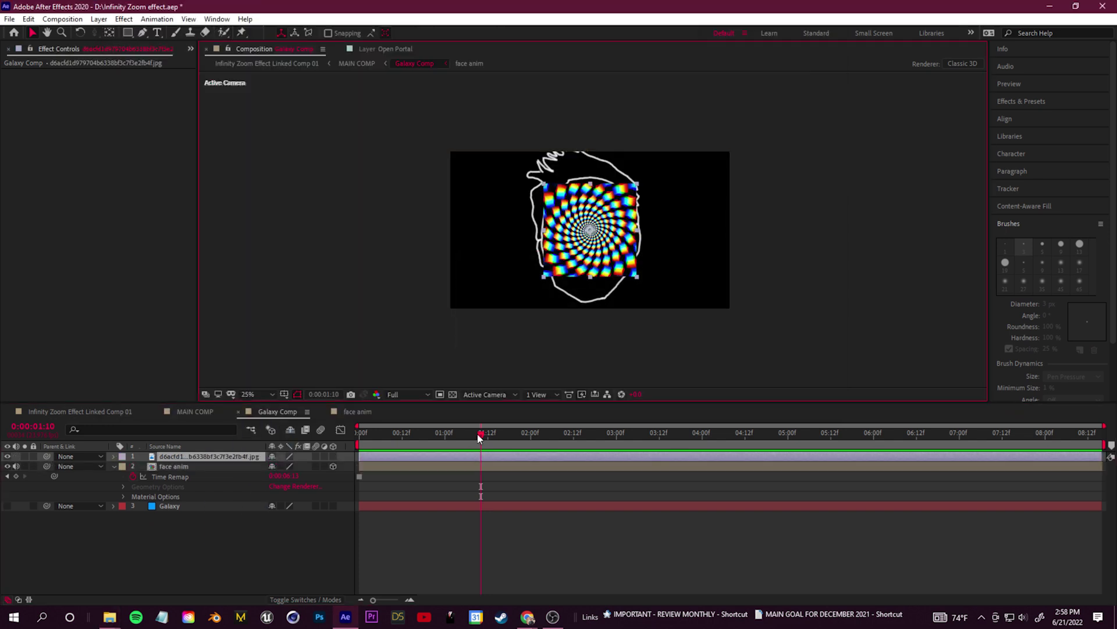
Move the rainbow spiral layer below face anim in Galaxy Comp and scale it up to fill the whole frame.
{"action": "left_click_drag", "start_coordinate": [196, 461], "coordinate": [449, 503]}
{"action": "key", "text": "s"}
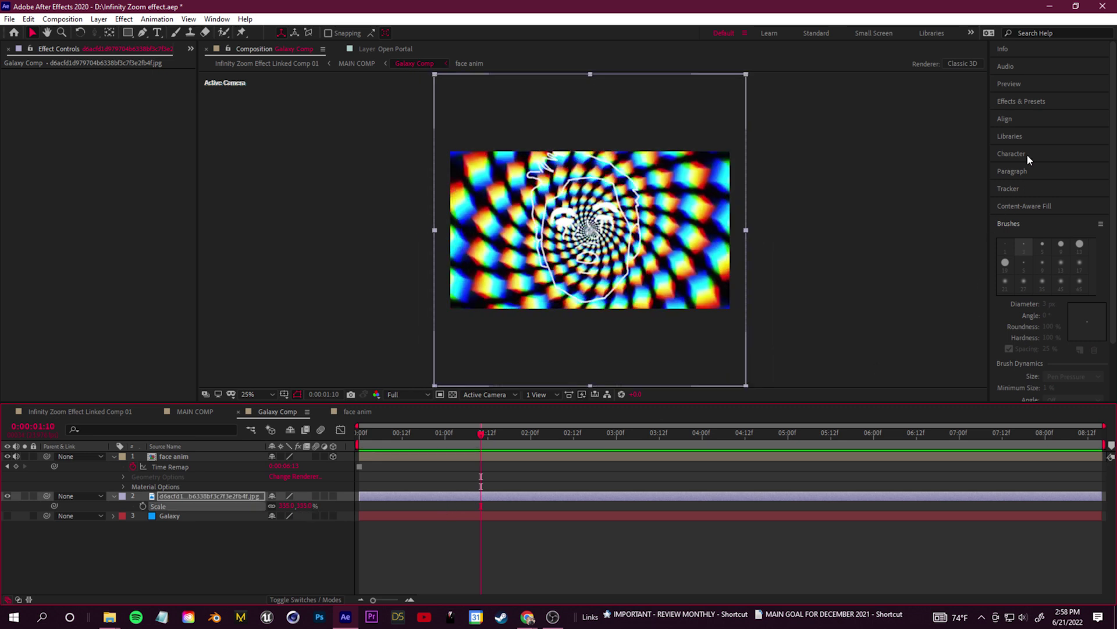
Search the available effects for "motion".
{"action": "left_click", "coordinate": [1041, 101]}
{"action": "left_click", "coordinate": [1042, 116]}
{"action": "type", "text": "motion"}
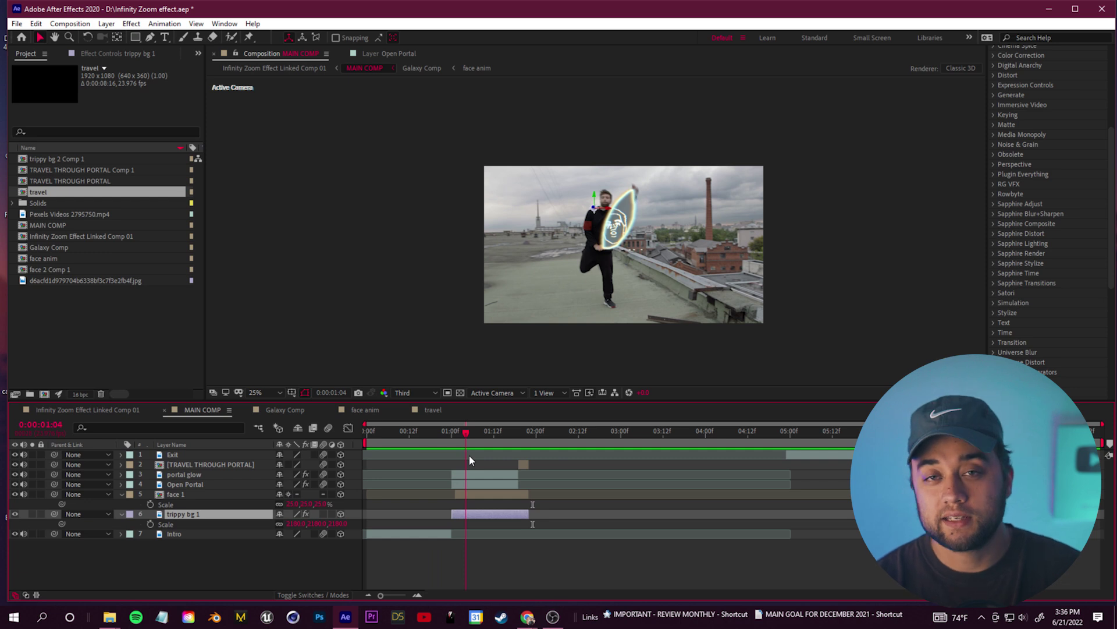
At 0:00:01:08 in MAIN COMP, add a two-node camera named Camera 1 with the Custom preset.
{"action": "mouse_move", "coordinate": [470, 456]}
{"action": "left_mouse_down"}
{"action": "mouse_move", "coordinate": [492, 466]}
{"action": "mouse_move", "coordinate": [436, 467]}
{"action": "mouse_move", "coordinate": [518, 464]}
{"action": "mouse_move", "coordinate": [442, 476]}
{"action": "mouse_move", "coordinate": [466, 476]}
{"action": "left_mouse_up"}
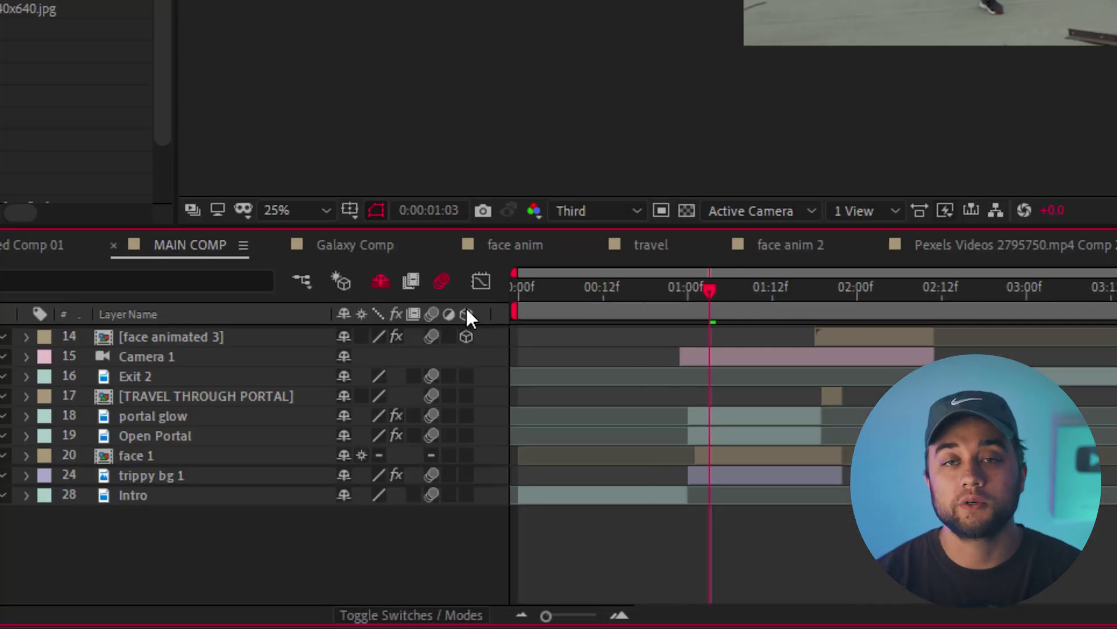
{"action": "left_click_drag", "start_coordinate": [469, 377], "coordinate": [472, 432]}
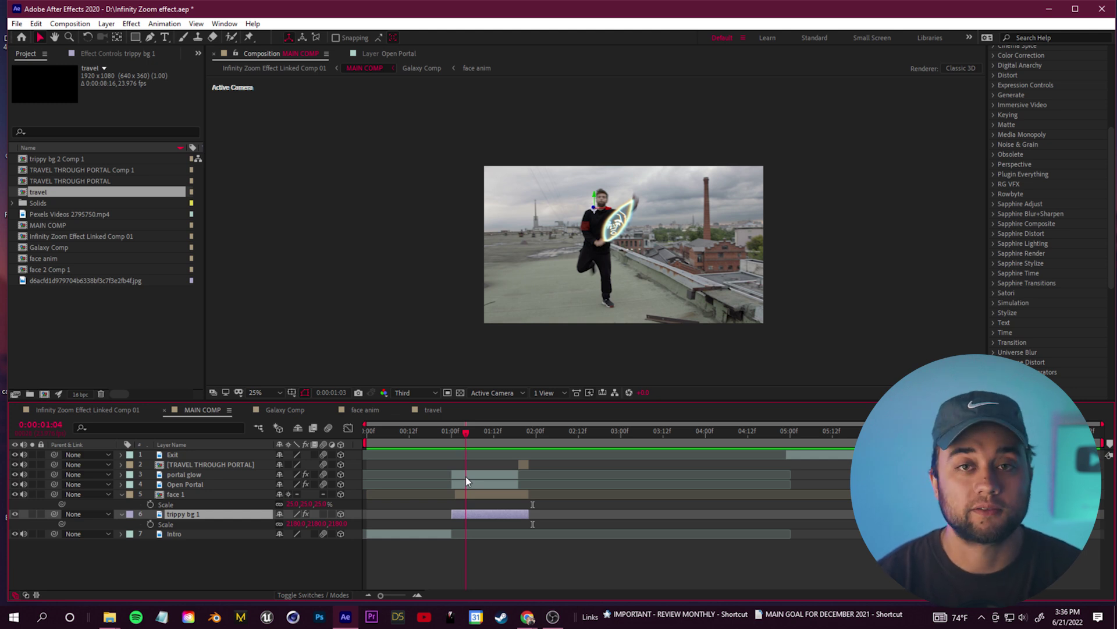
{"action": "left_click_drag", "start_coordinate": [466, 476], "coordinate": [478, 476]}
{"action": "right_click", "coordinate": [268, 563]}
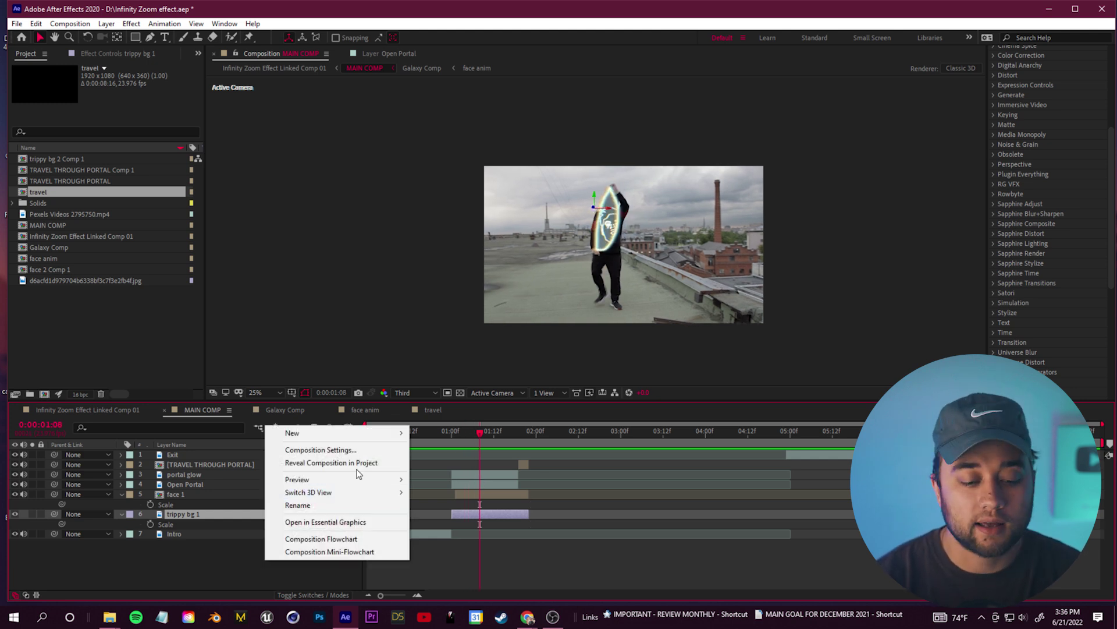
{"action": "mouse_move", "coordinate": [354, 438]}
{"action": "left_click", "coordinate": [494, 492]}
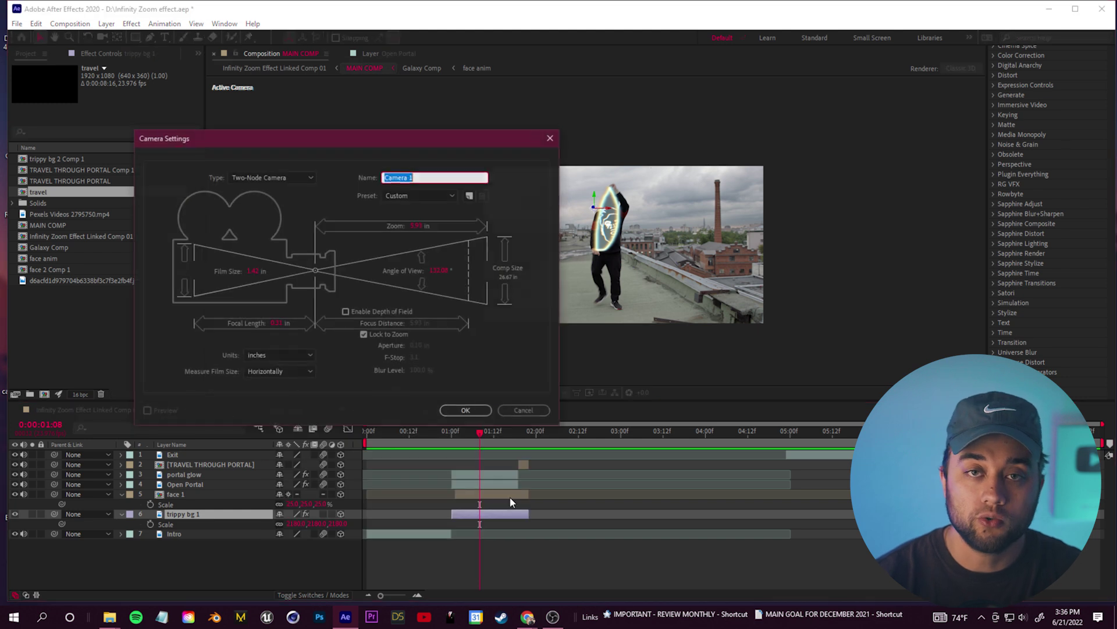
{"action": "left_click", "coordinate": [463, 409]}
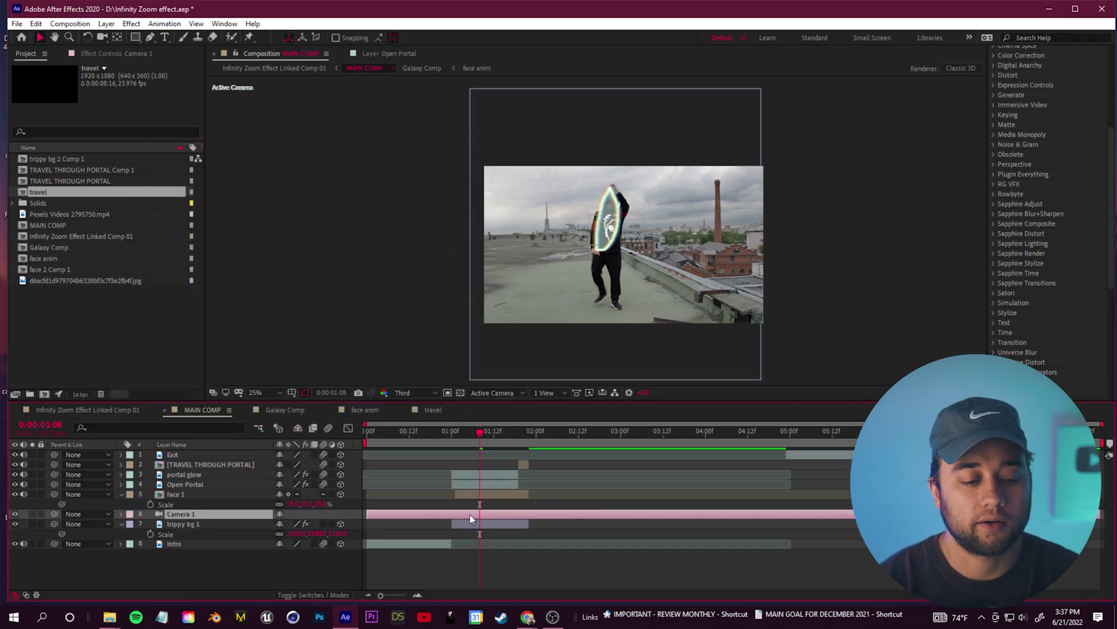
Place Camera 1 at the head of the layer stack and trim its start to about 0:00:01:00.
{"action": "left_click_drag", "start_coordinate": [198, 519], "coordinate": [184, 451]}
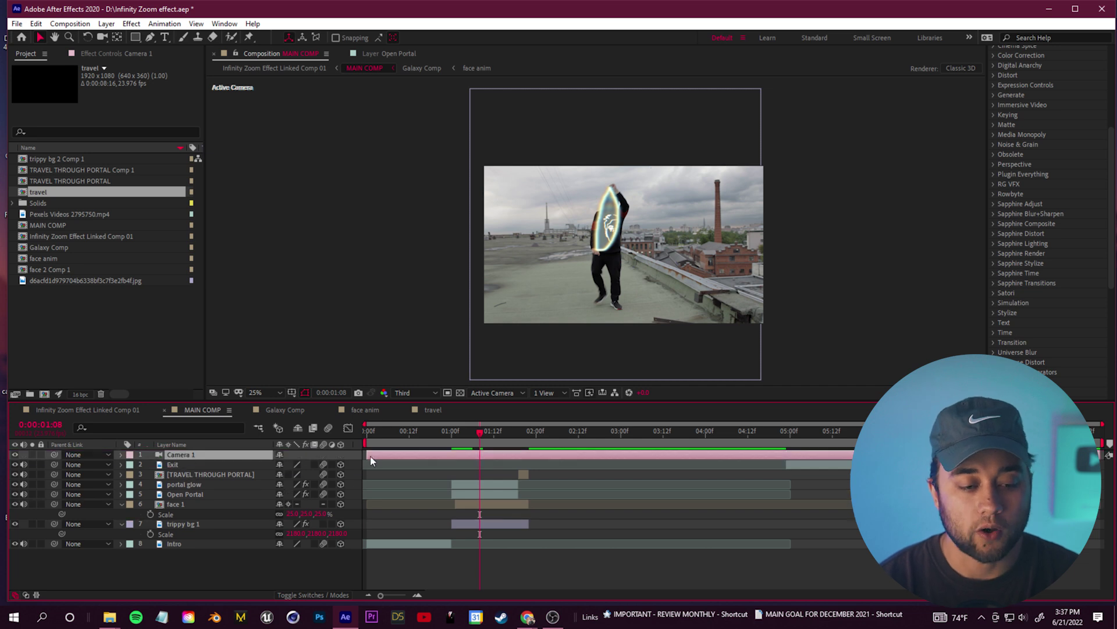
{"action": "left_click_drag", "start_coordinate": [367, 454], "coordinate": [451, 464]}
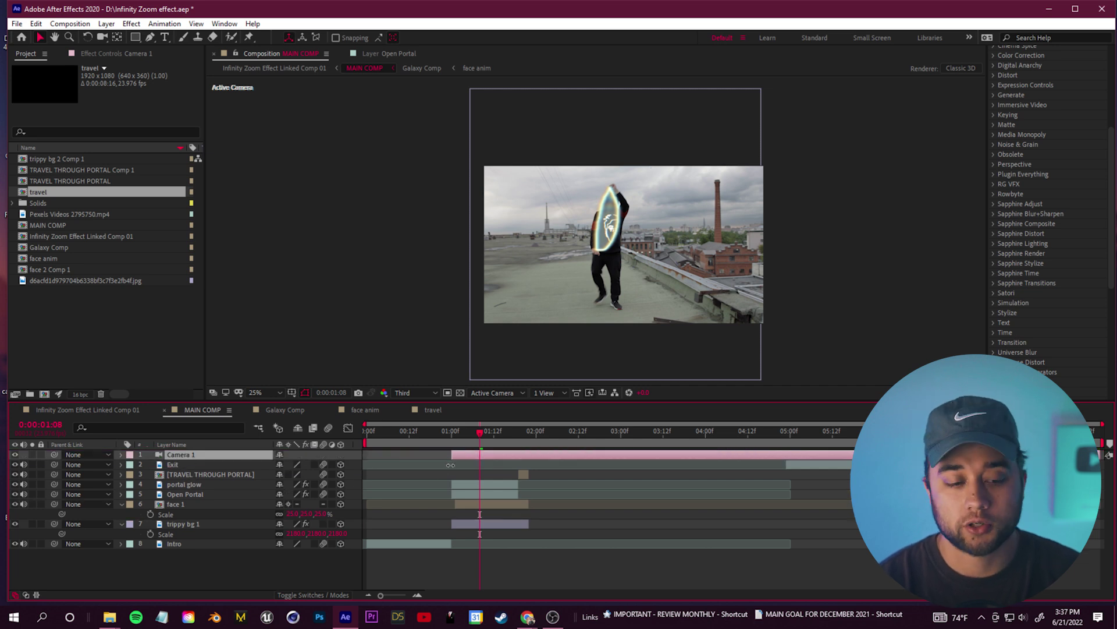
Set starting keyframes for Camera 1's Point of Interest and Position at 0:00:01:08.
{"action": "left_click", "coordinate": [121, 455]}
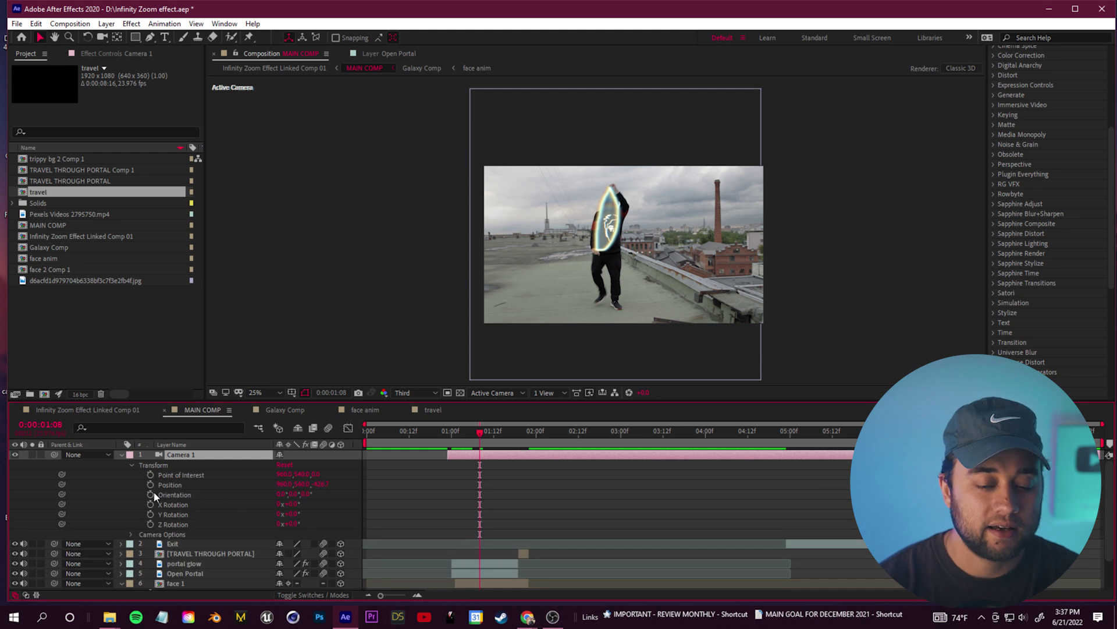
{"action": "left_click", "coordinate": [151, 474]}
{"action": "left_click", "coordinate": [150, 484]}
At 0:00:01:20, push and pan Camera 1 into the portal until its interior fills the frame, and preview the move.
{"action": "left_click_drag", "start_coordinate": [482, 433], "coordinate": [548, 445]}
{"action": "key", "text": "c"}
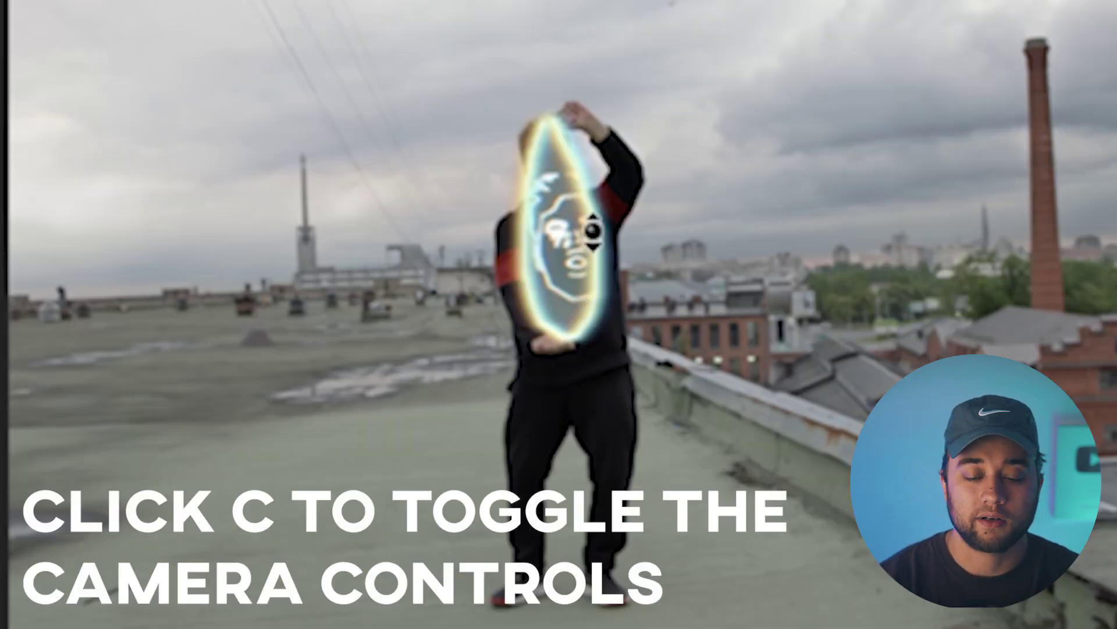
{"action": "left_click_drag", "start_coordinate": [593, 231], "coordinate": [811, 390]}
{"action": "key", "text": "c"}
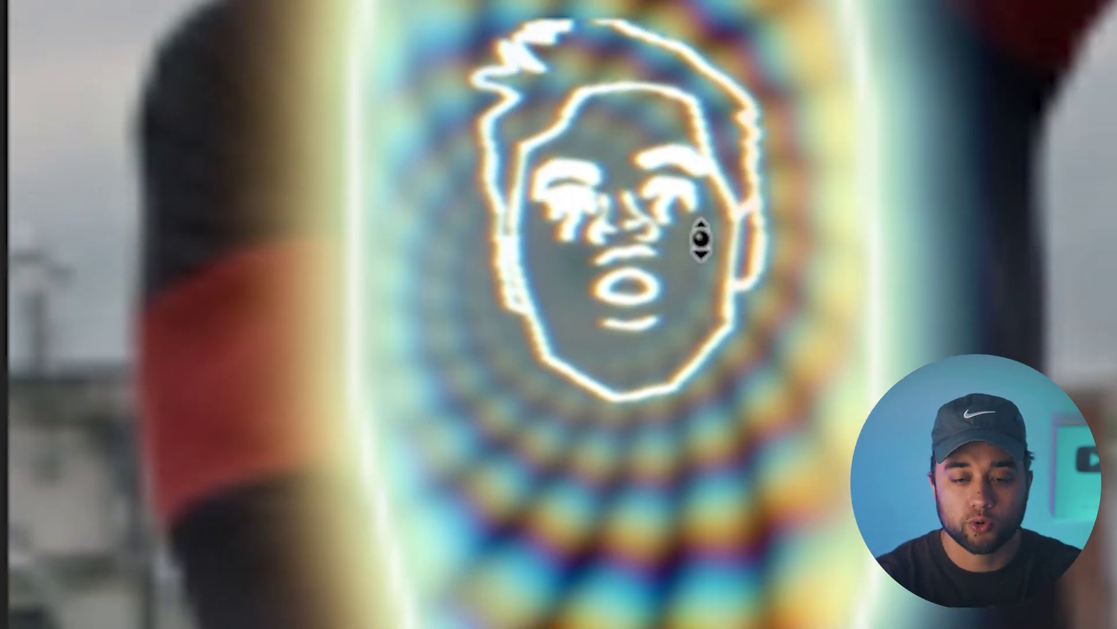
{"action": "left_click_drag", "start_coordinate": [701, 239], "coordinate": [774, 263]}
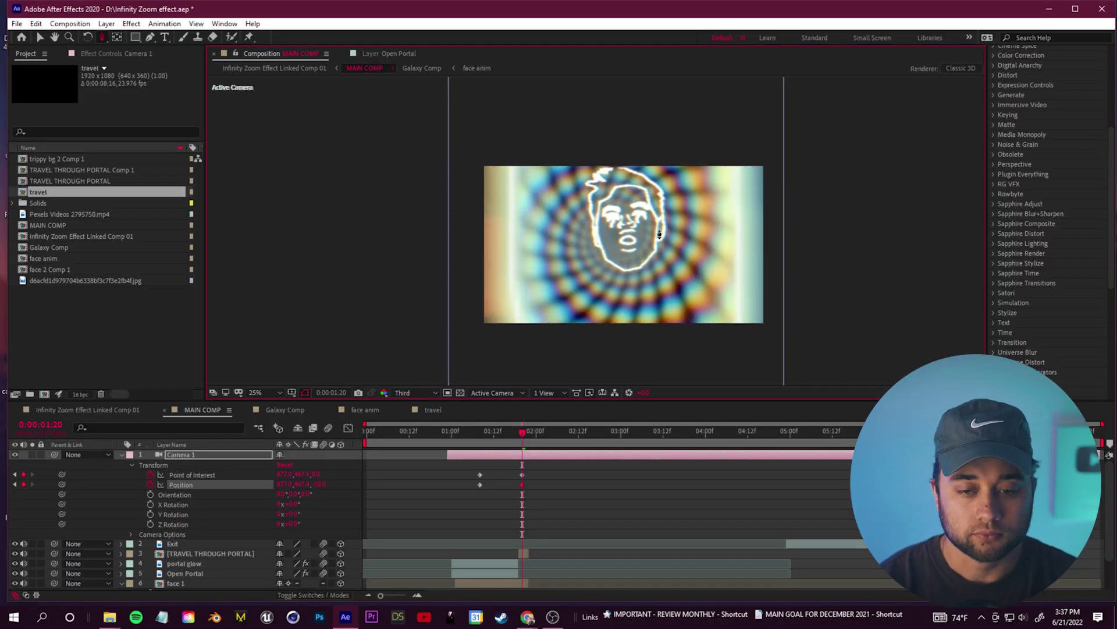
{"action": "left_click_drag", "start_coordinate": [660, 234], "coordinate": [629, 261]}
{"action": "left_click_drag", "start_coordinate": [505, 436], "coordinate": [447, 457]}
{"action": "key", "text": "space"}
{"action": "left_click_drag", "start_coordinate": [546, 441], "coordinate": [455, 444]}
{"action": "left_click_drag", "start_coordinate": [529, 435], "coordinate": [437, 432]}
{"action": "key", "text": "space"}
{"action": "left_click_drag", "start_coordinate": [527, 432], "coordinate": [505, 467]}
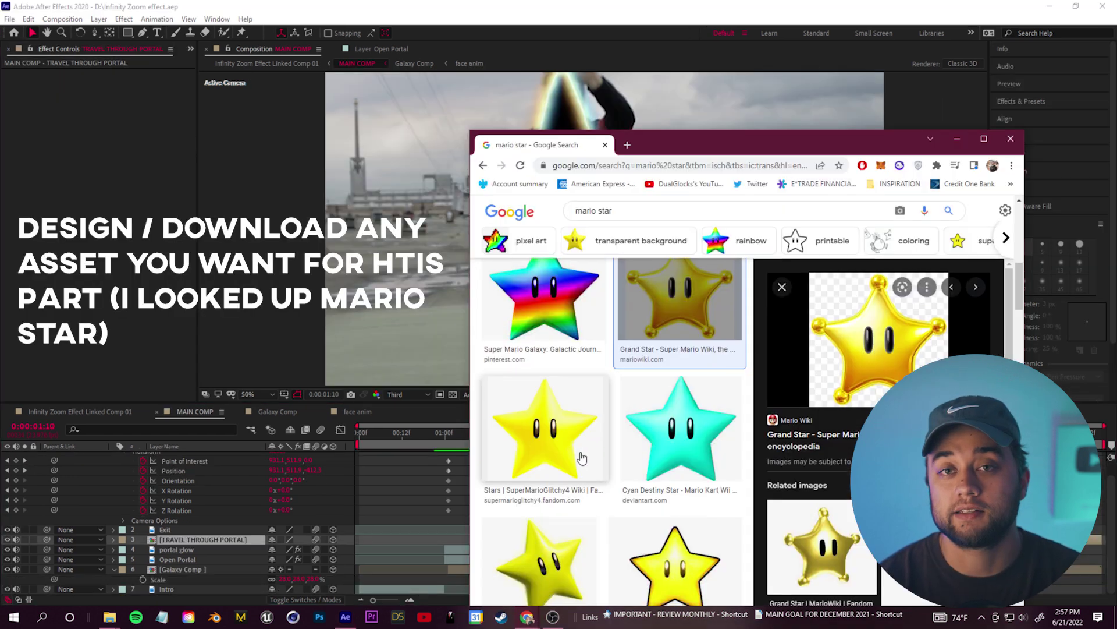
In the browser, look through the "mario star" image results for star artwork.
{"action": "scroll", "coordinate": [582, 458], "scroll_direction": "down", "scroll_amount": 10}
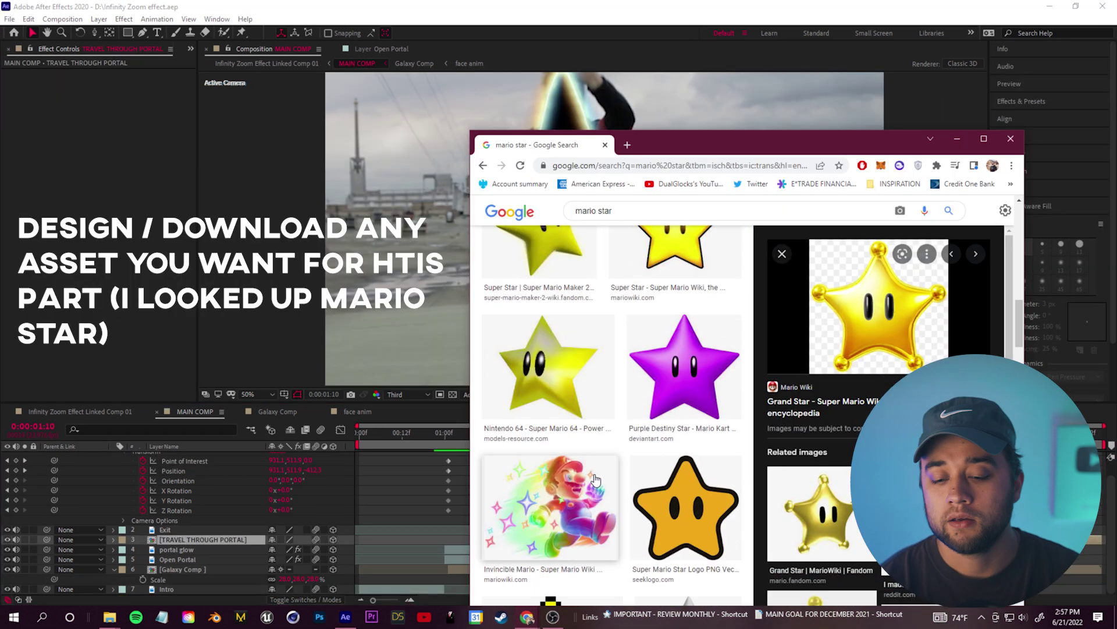
{"action": "scroll", "coordinate": [560, 518], "scroll_direction": "down", "scroll_amount": 4}
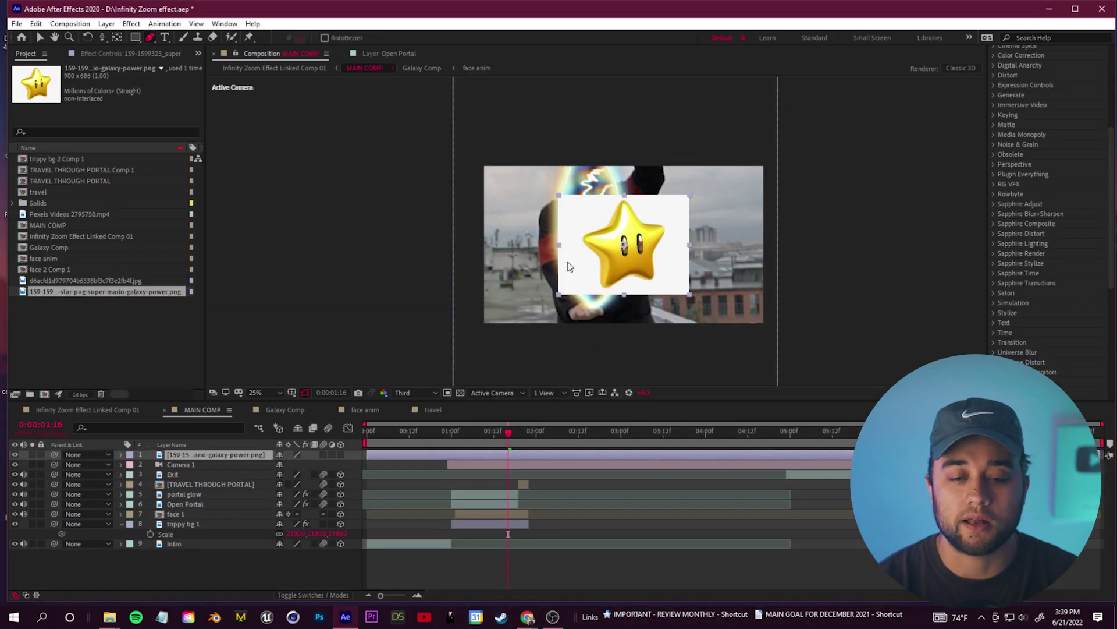
Back in After Effects, pre-compose the cut-out Mario star PNG layer in MAIN COMP under the name star.
{"action": "key", "text": "period"}
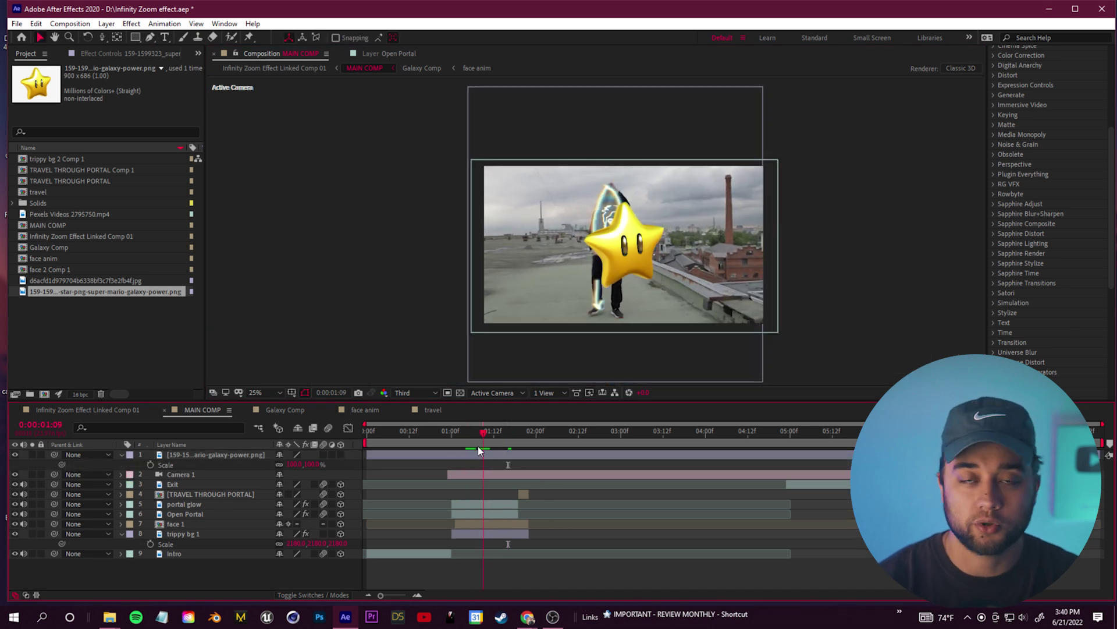
{"action": "right_click", "coordinate": [236, 455]}
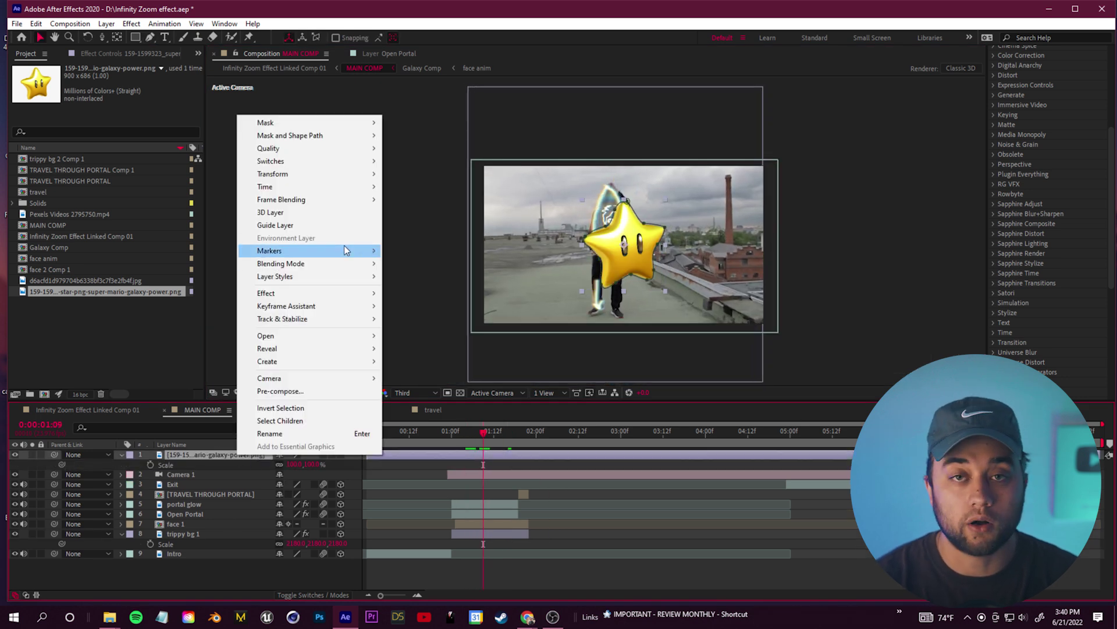
{"action": "left_click", "coordinate": [305, 391]}
{"action": "type", "text": "s"}
{"action": "left_click", "coordinate": [378, 304]}
{"action": "left_click_drag", "start_coordinate": [618, 239], "coordinate": [557, 221]}
{"action": "key", "text": "ctrl+z"}
Trim the start of the star layer to line up with the start of Camera 1.
{"action": "left_click_drag", "start_coordinate": [374, 459], "coordinate": [444, 462]}
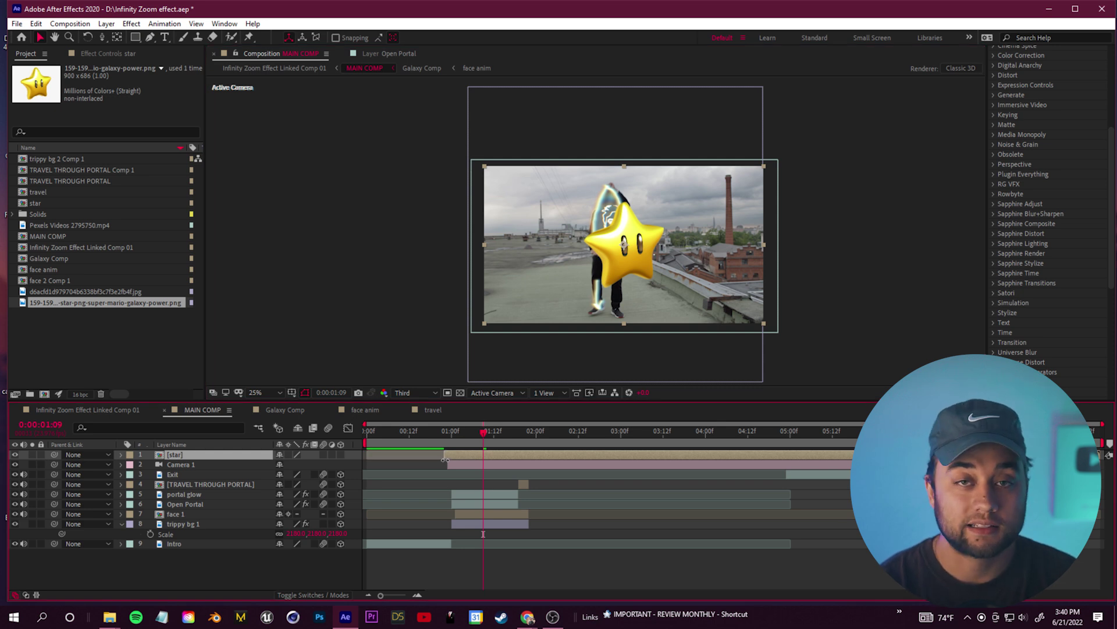
{"action": "left_click", "coordinate": [445, 460]}
{"action": "left_click_drag", "start_coordinate": [445, 456], "coordinate": [448, 455]}
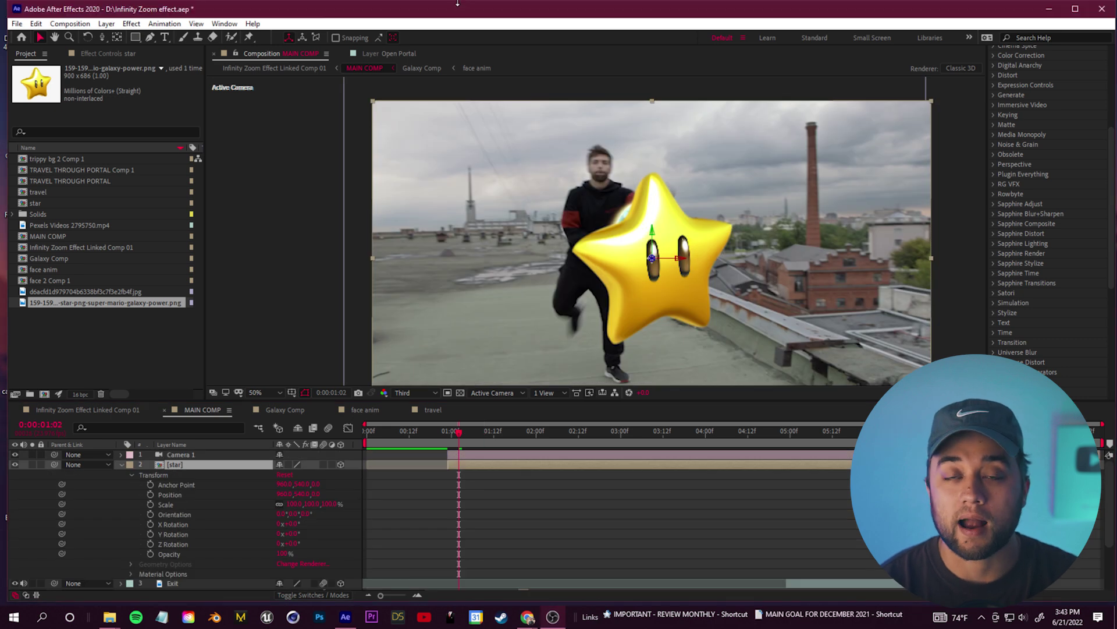
Move the star layer between Open Portal and face 1, and shrink it to fit inside the lower part of the portal.
{"action": "left_click", "coordinate": [458, 3]}
{"action": "left_click", "coordinate": [123, 465]}
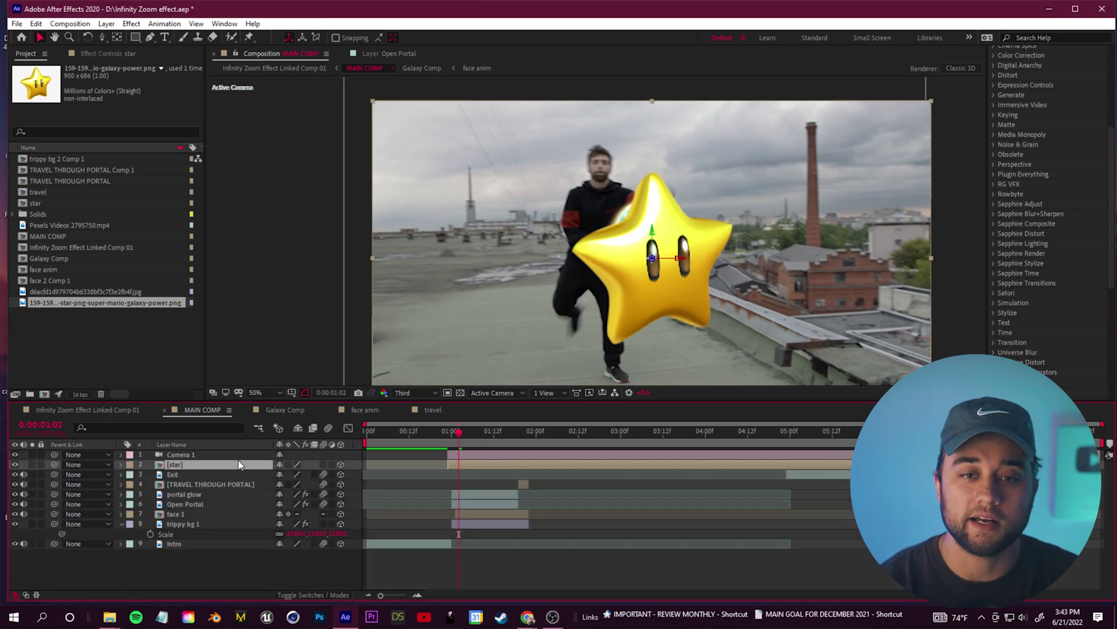
{"action": "left_click_drag", "start_coordinate": [186, 470], "coordinate": [188, 507]}
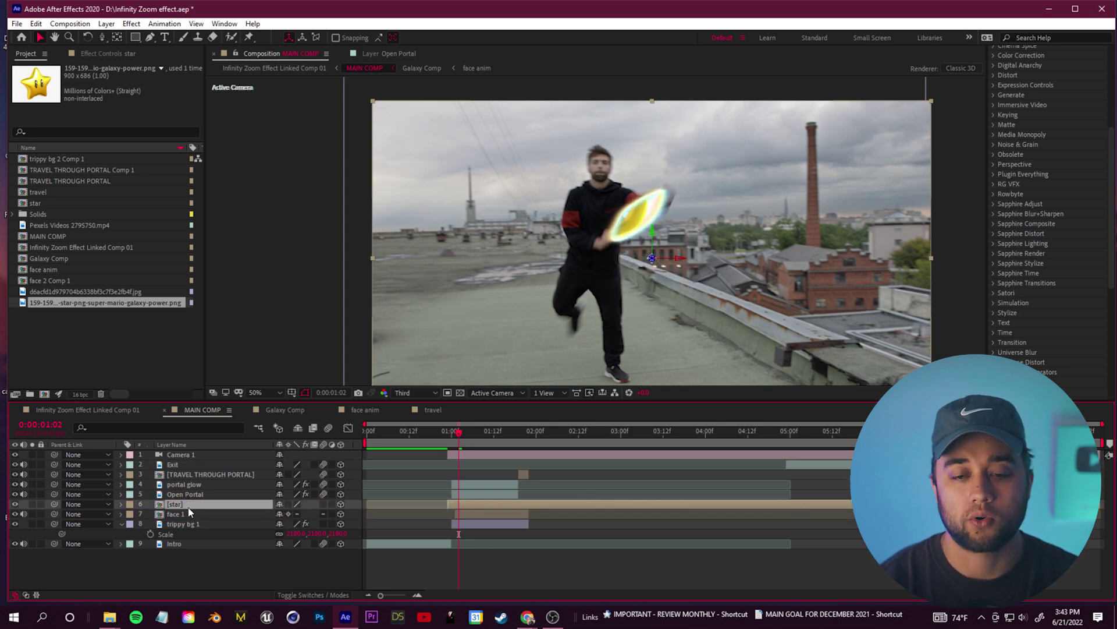
{"action": "key", "text": "s"}
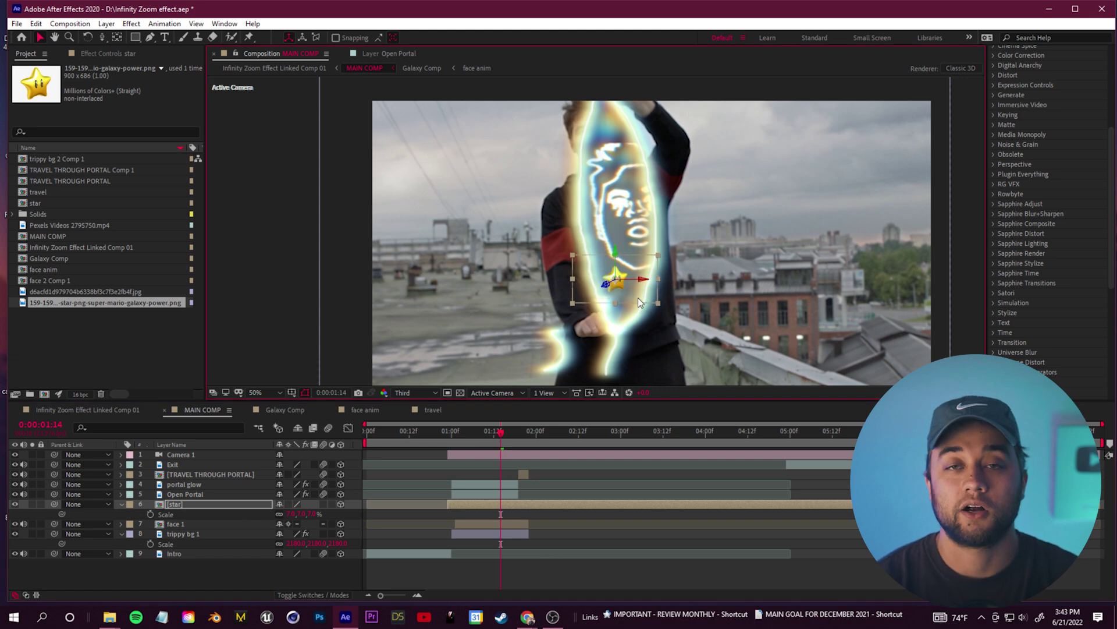
At 0:00:01:12, set keyframes for all of the star layer's Transform properties, from Anchor Point to Opacity.
{"action": "mouse_move", "coordinate": [501, 436]}
{"action": "left_mouse_down"}
{"action": "mouse_move", "coordinate": [485, 441]}
{"action": "mouse_move", "coordinate": [508, 437]}
{"action": "mouse_move", "coordinate": [494, 435]}
{"action": "left_mouse_up"}
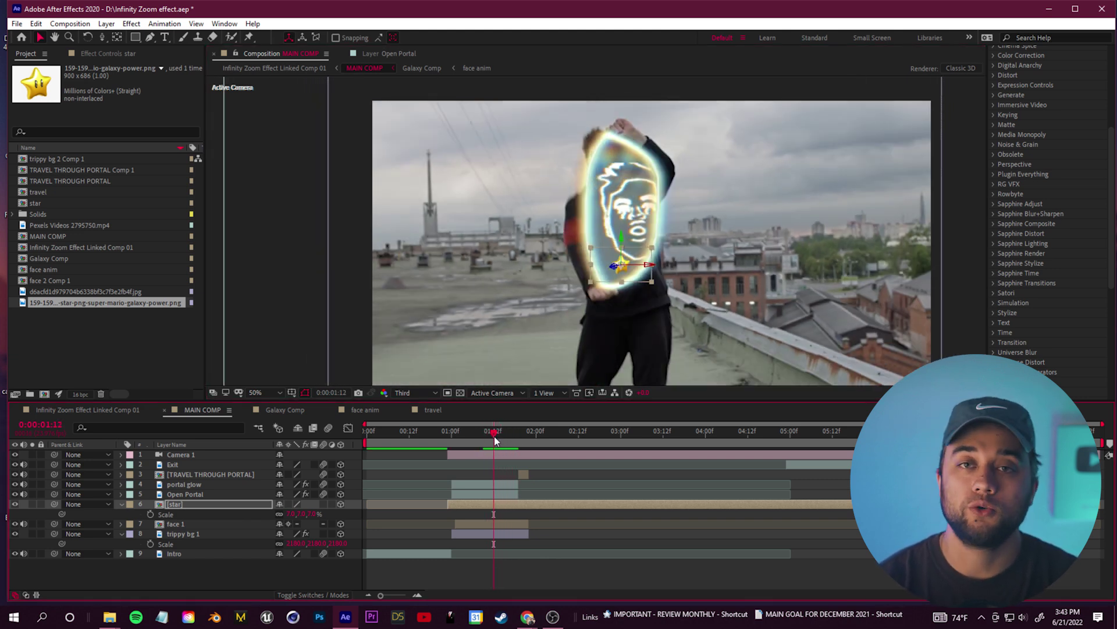
{"action": "left_click", "coordinate": [122, 504]}
{"action": "left_click", "coordinate": [122, 504]}
{"action": "scroll", "coordinate": [128, 512], "scroll_direction": "down", "scroll_amount": 1}
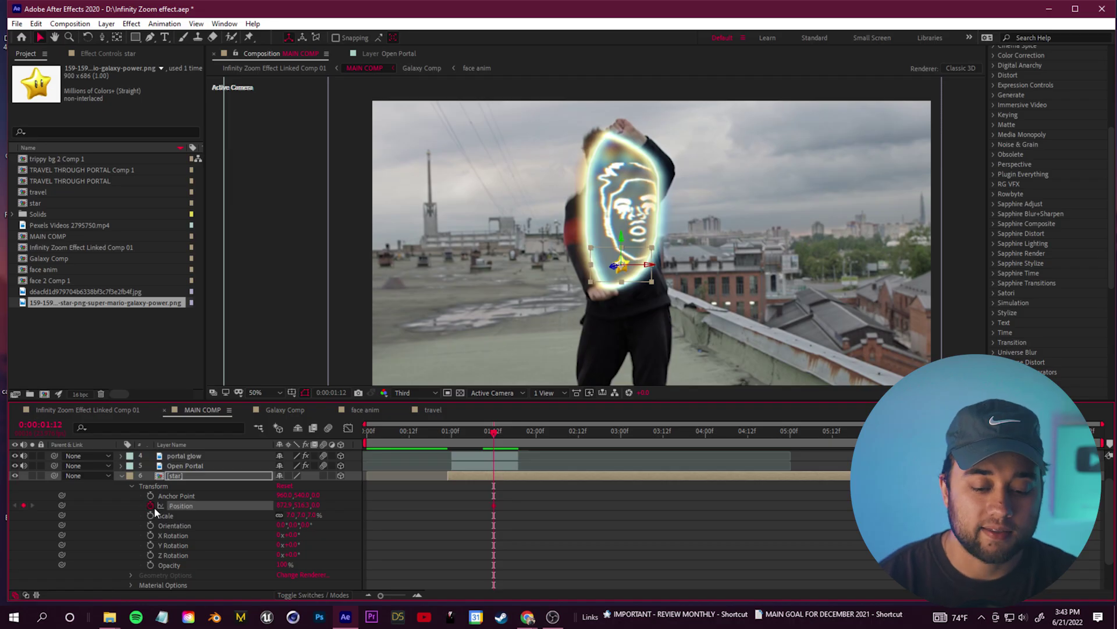
{"action": "left_click", "coordinate": [150, 515]}
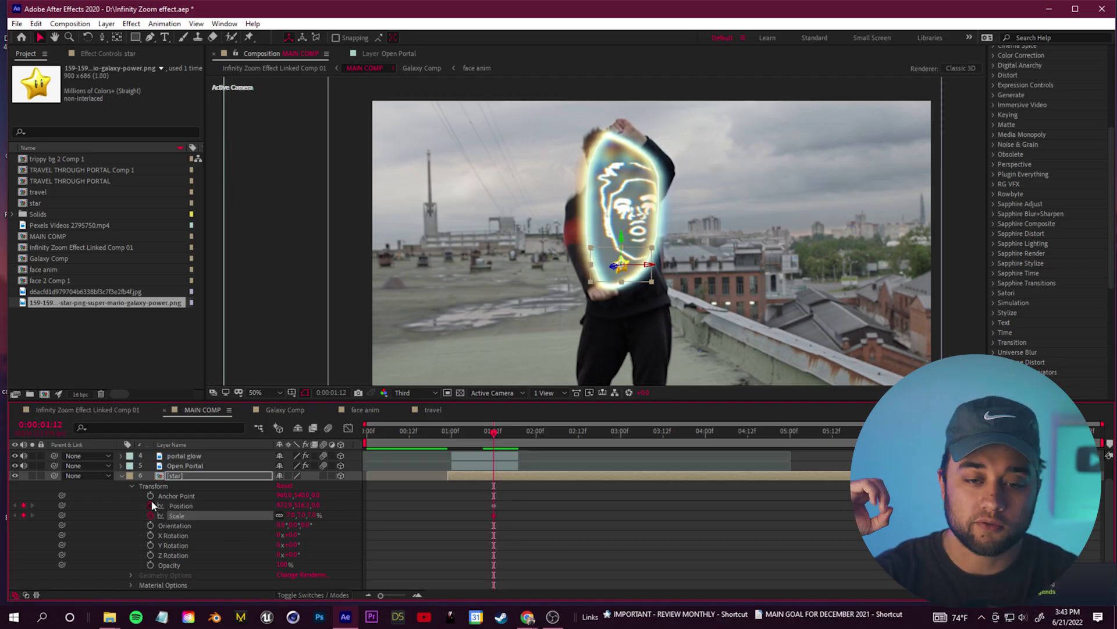
{"action": "left_click_drag", "start_coordinate": [151, 496], "coordinate": [158, 552]}
{"action": "left_click", "coordinate": [150, 554]}
{"action": "left_click", "coordinate": [150, 564]}
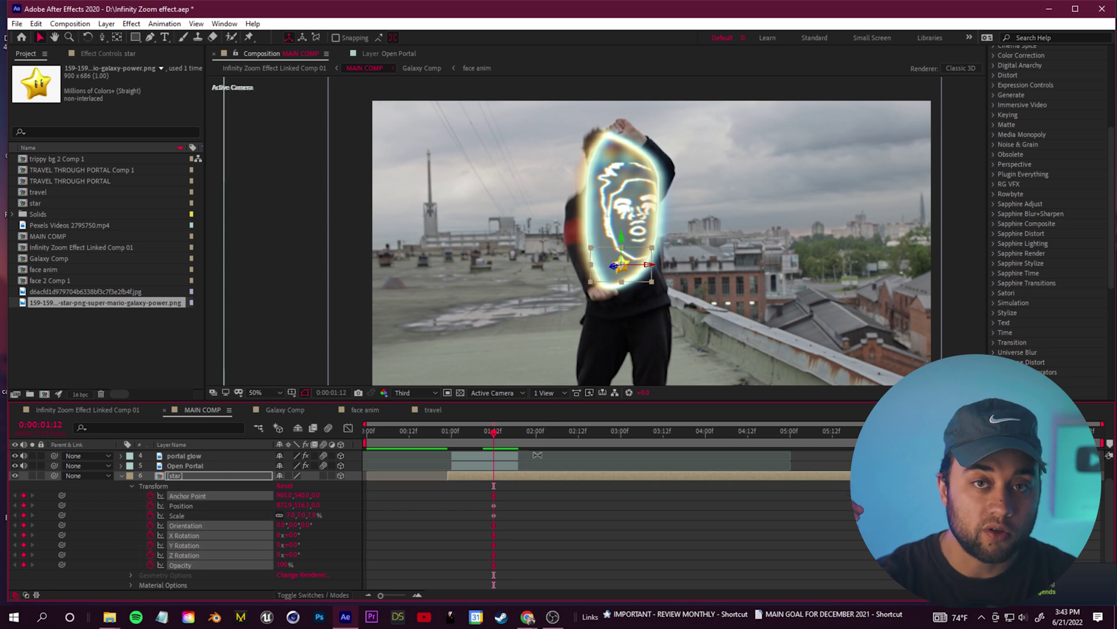
At 0:00:01:16, move the star along its depth axis toward the camera until it leaves the frame.
{"action": "left_click", "coordinate": [508, 434]}
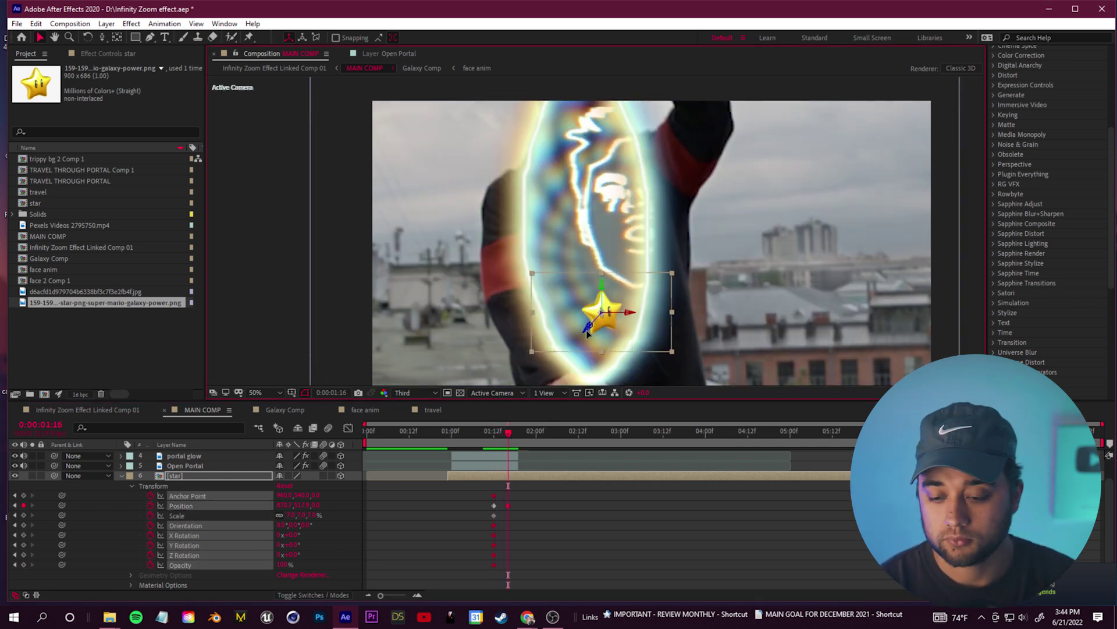
{"action": "scroll", "coordinate": [600, 308], "scroll_direction": "down", "scroll_amount": 1}
{"action": "scroll", "coordinate": [604, 284], "scroll_direction": "down", "scroll_amount": 1}
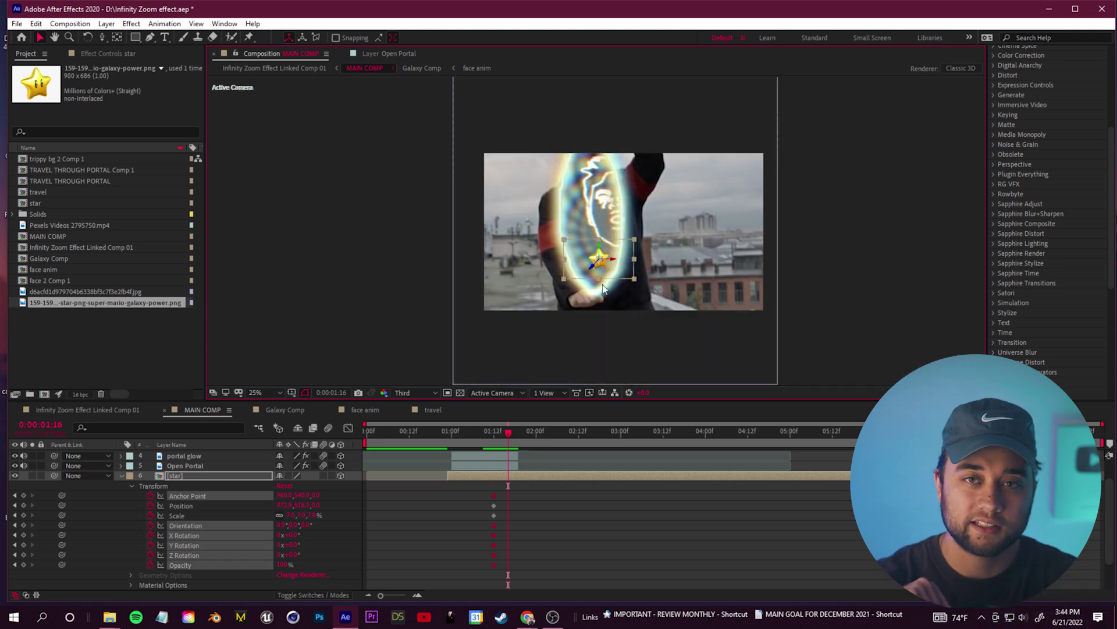
{"action": "left_click_drag", "start_coordinate": [592, 264], "coordinate": [592, 288]}
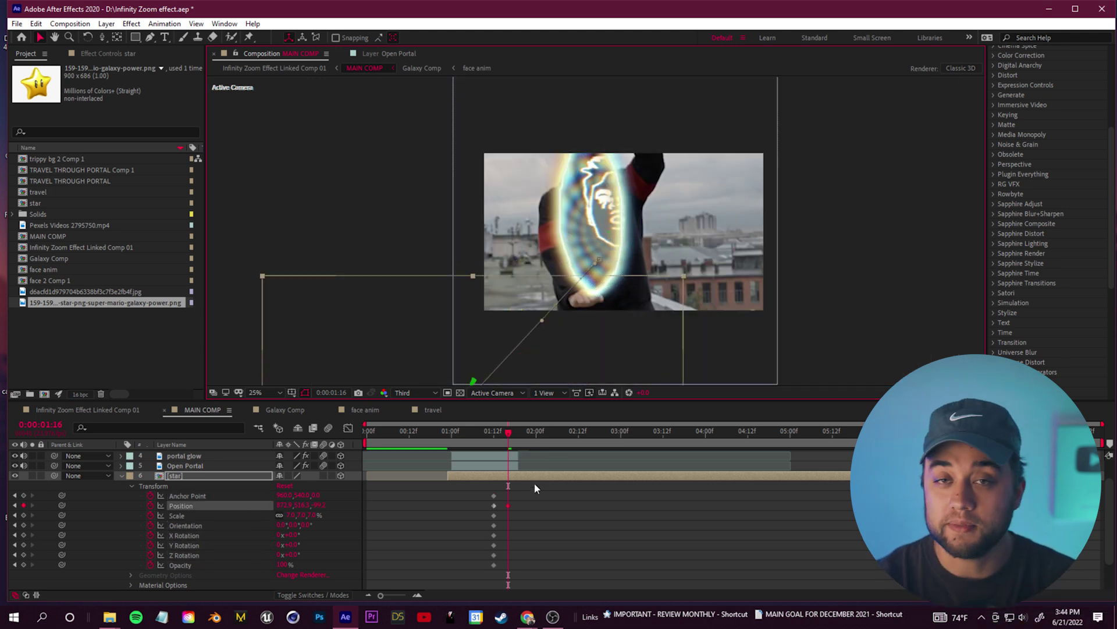
Retime the star's starting keyframes to about 0:00:01:07 and its end Position keyframe to about 0:00:01:21, and preview the motion.
{"action": "left_click_drag", "start_coordinate": [508, 505], "coordinate": [506, 575]}
{"action": "left_click_drag", "start_coordinate": [494, 499], "coordinate": [473, 501]}
{"action": "left_click_drag", "start_coordinate": [508, 431], "coordinate": [444, 431]}
{"action": "key", "text": "space"}
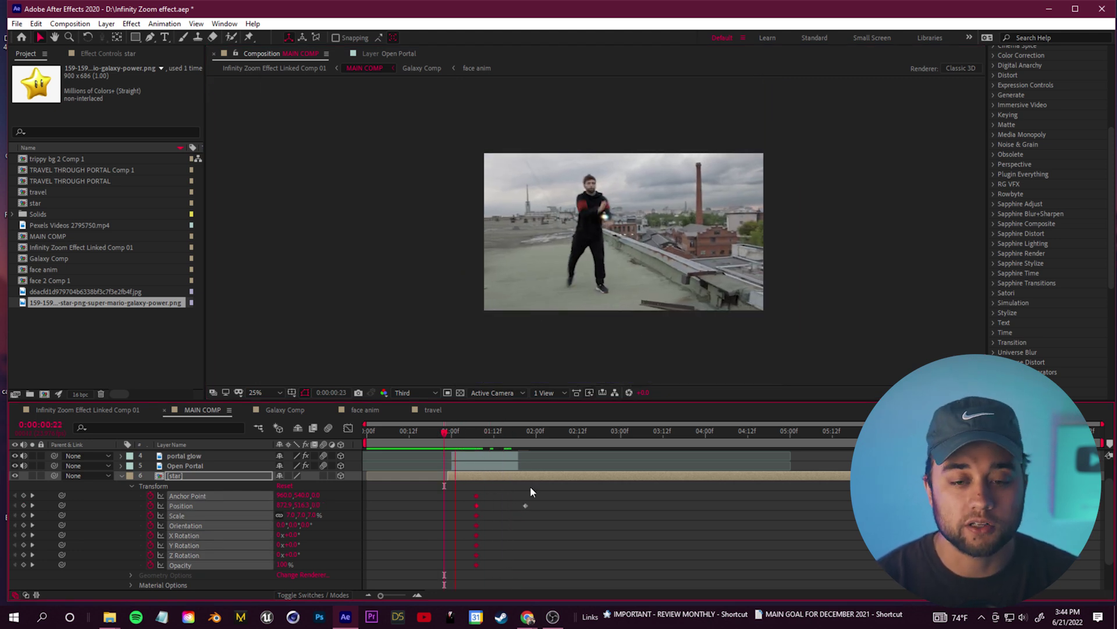
{"action": "key", "text": "space"}
Move the star's end Position keyframe to about 0:00:02:07 and preview its flight out of the portal.
{"action": "mouse_move", "coordinate": [501, 441]}
{"action": "left_mouse_down"}
{"action": "mouse_move", "coordinate": [477, 454]}
{"action": "mouse_move", "coordinate": [499, 456]}
{"action": "left_mouse_up"}
{"action": "scroll", "coordinate": [628, 220], "scroll_direction": "up", "scroll_amount": 2}
{"action": "left_click_drag", "start_coordinate": [524, 505], "coordinate": [560, 506]}
{"action": "mouse_move", "coordinate": [497, 434]}
{"action": "left_mouse_down"}
{"action": "mouse_move", "coordinate": [479, 449]}
{"action": "mouse_move", "coordinate": [511, 444]}
{"action": "left_mouse_up"}
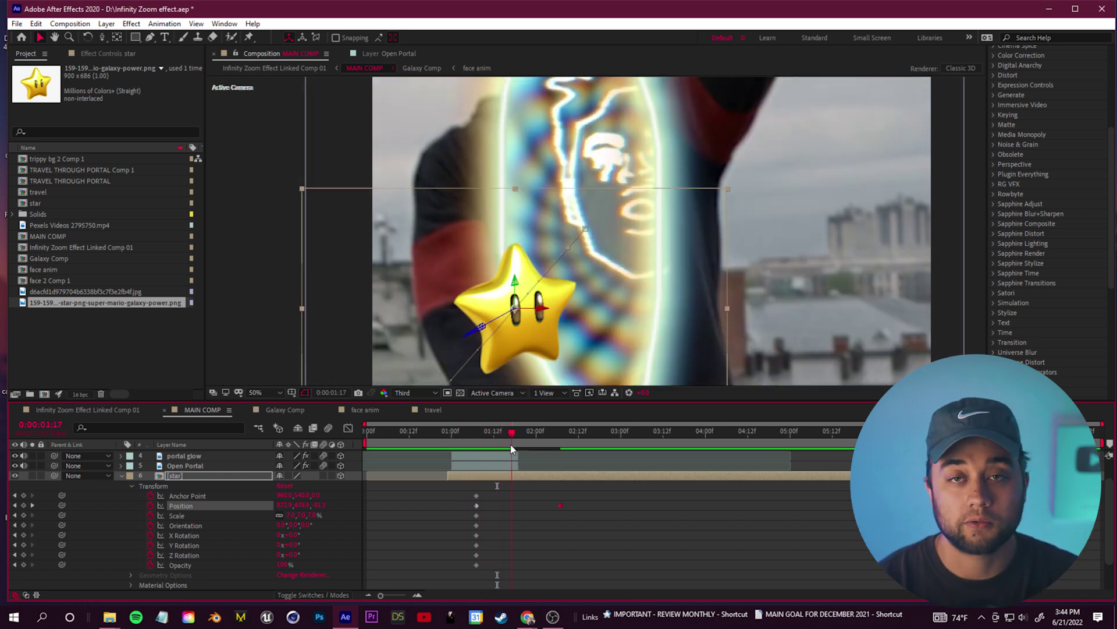
{"action": "scroll", "coordinate": [551, 302], "scroll_direction": "down", "scroll_amount": 2}
{"action": "left_click", "coordinate": [584, 515]}
{"action": "left_click_drag", "start_coordinate": [512, 436], "coordinate": [438, 453]}
{"action": "key", "text": "space"}
{"action": "key", "text": "space"}
{"action": "key", "text": "space"}
{"action": "key", "text": "space"}
At 0:00:01:16, duplicate the star layer and expand the copy's properties.
{"action": "left_click_drag", "start_coordinate": [507, 441], "coordinate": [508, 442]}
{"action": "left_click", "coordinate": [204, 476]}
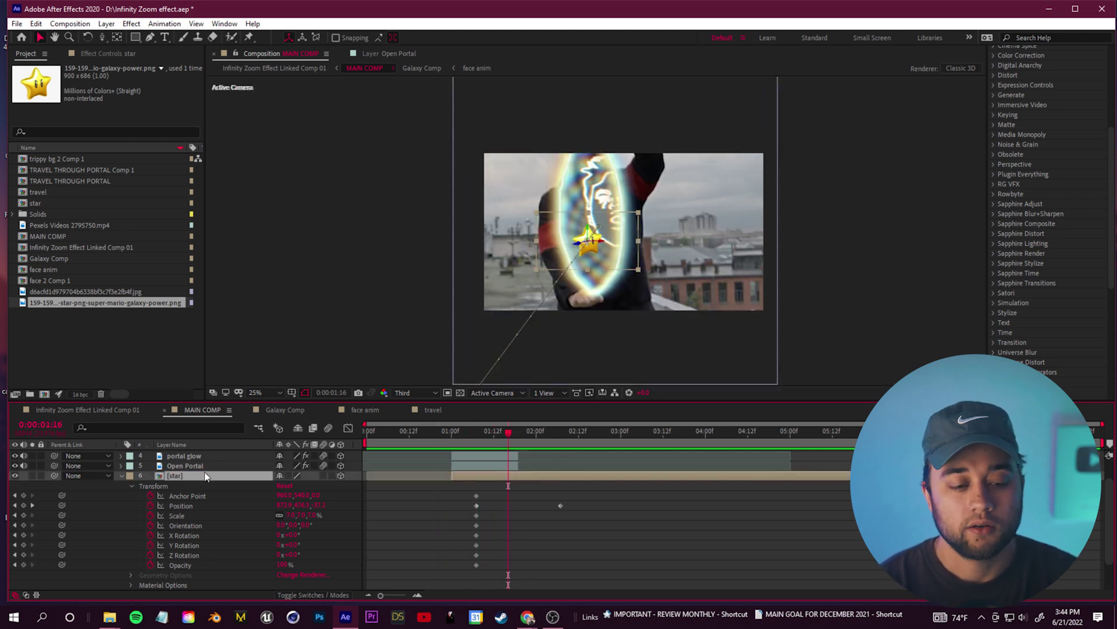
{"action": "key", "text": "ctrl+d"}
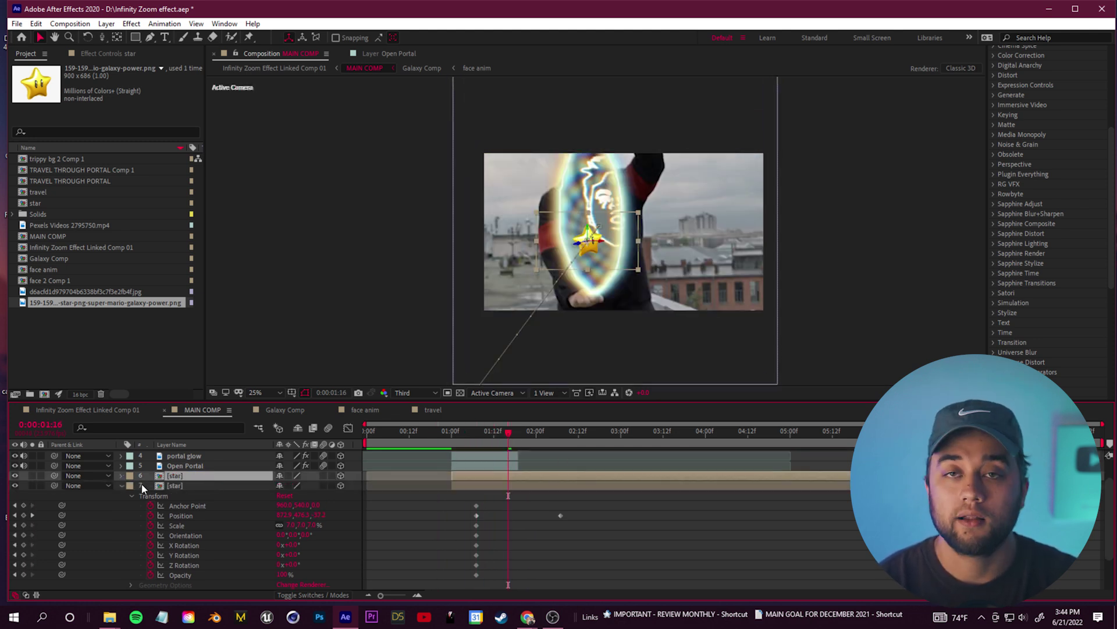
{"action": "left_click", "coordinate": [121, 476]}
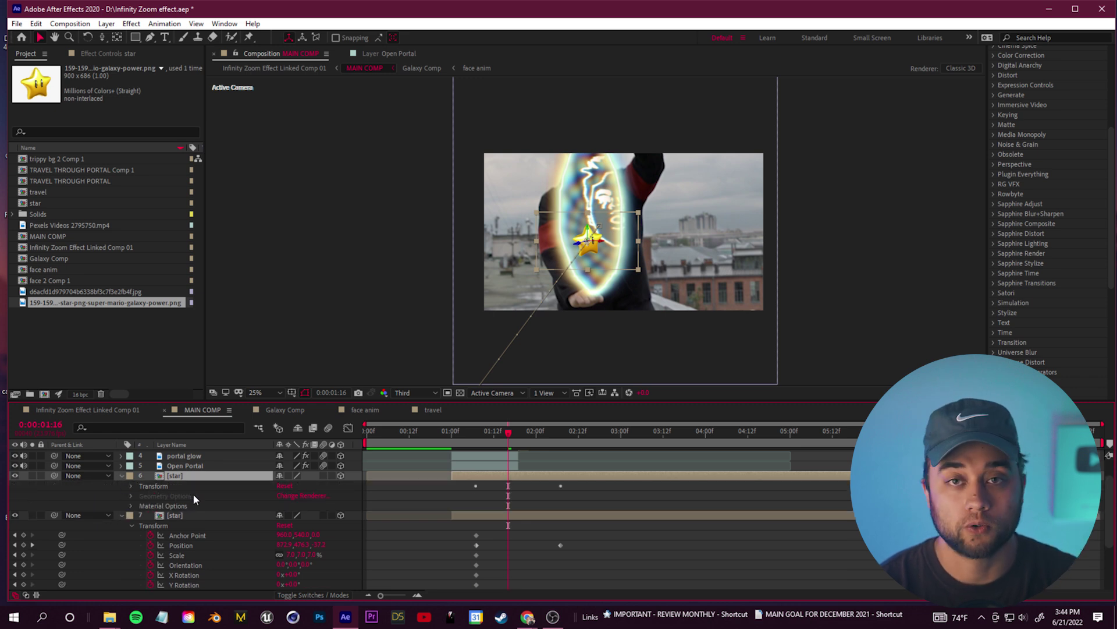
Move the star copy's end Position keyframe to about 0:00:03:17 so it flies out more slowly.
{"action": "left_click", "coordinate": [130, 486]}
{"action": "left_click_drag", "start_coordinate": [560, 505], "coordinate": [682, 506]}
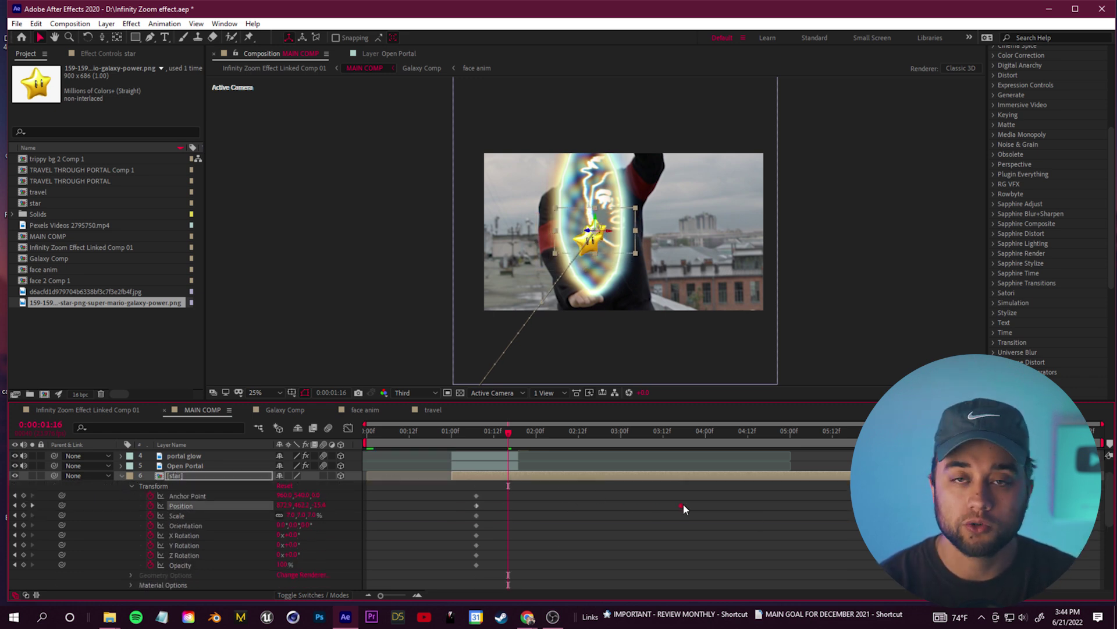
{"action": "left_click", "coordinate": [121, 476]}
{"action": "left_click", "coordinate": [129, 496]}
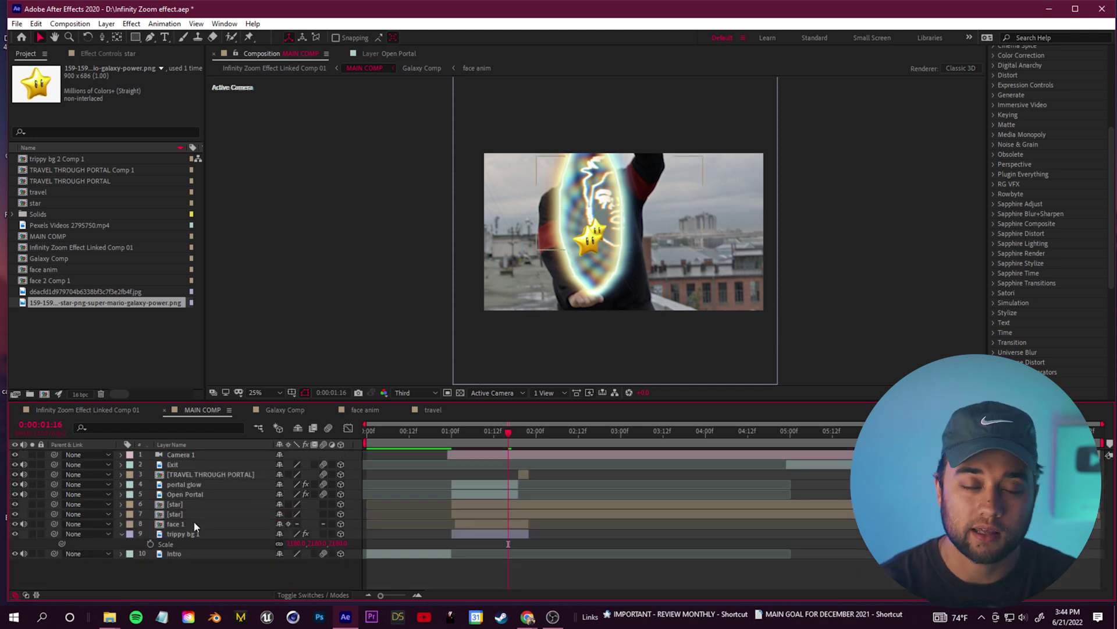
Duplicate a star layer to make a third star and expand the new copy's Transform properties.
{"action": "left_click", "coordinate": [193, 506]}
{"action": "left_click", "coordinate": [192, 516]}
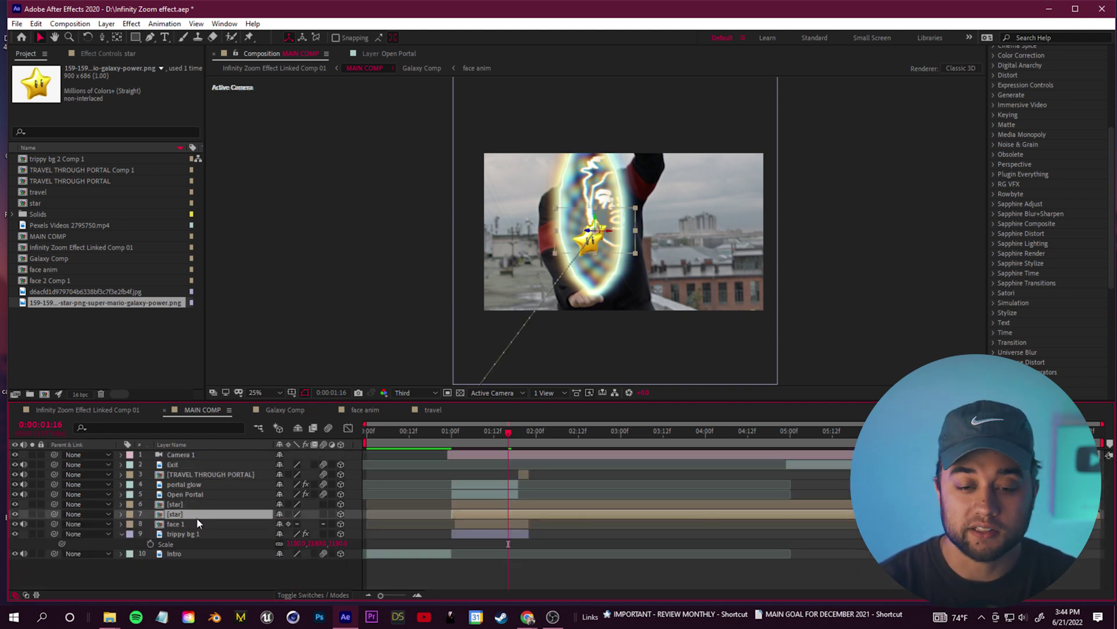
{"action": "key", "text": "ctrl+d"}
{"action": "left_click", "coordinate": [187, 526]}
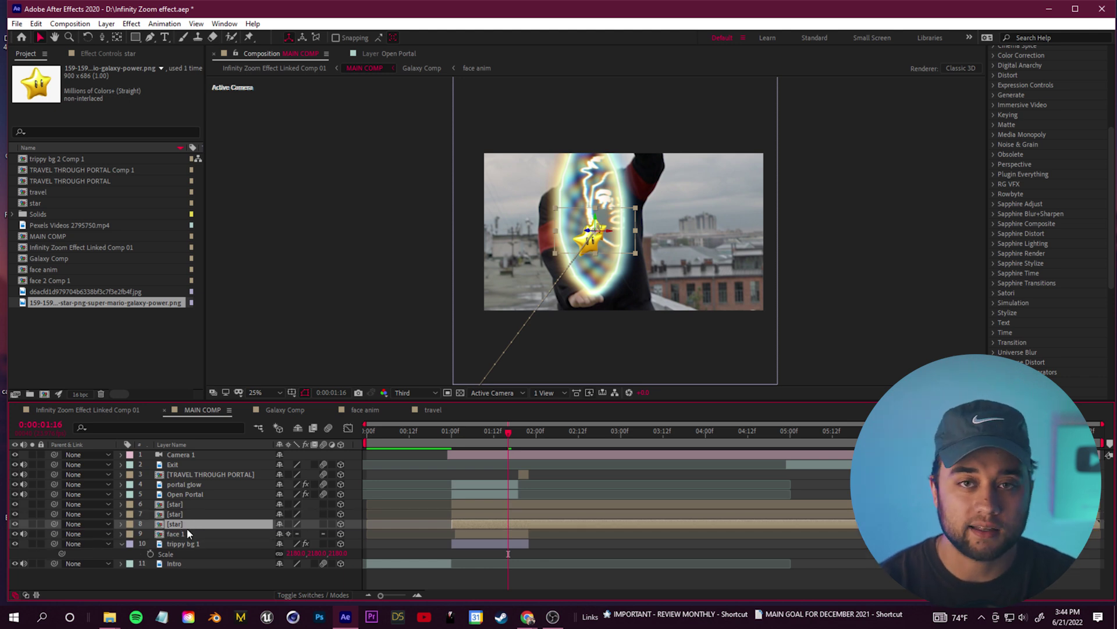
{"action": "left_click", "coordinate": [121, 524]}
{"action": "left_click", "coordinate": [131, 534]}
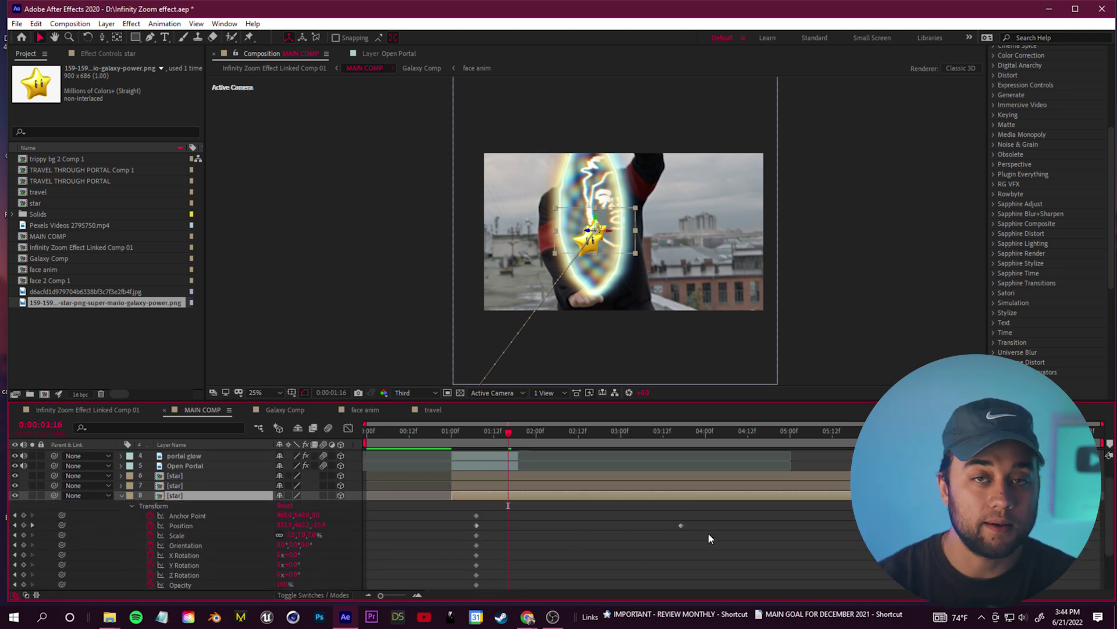
Try moving the third star's end Position keyframe close to the end of the composition and preview the motion.
{"action": "left_click_drag", "start_coordinate": [681, 526], "coordinate": [1071, 526]}
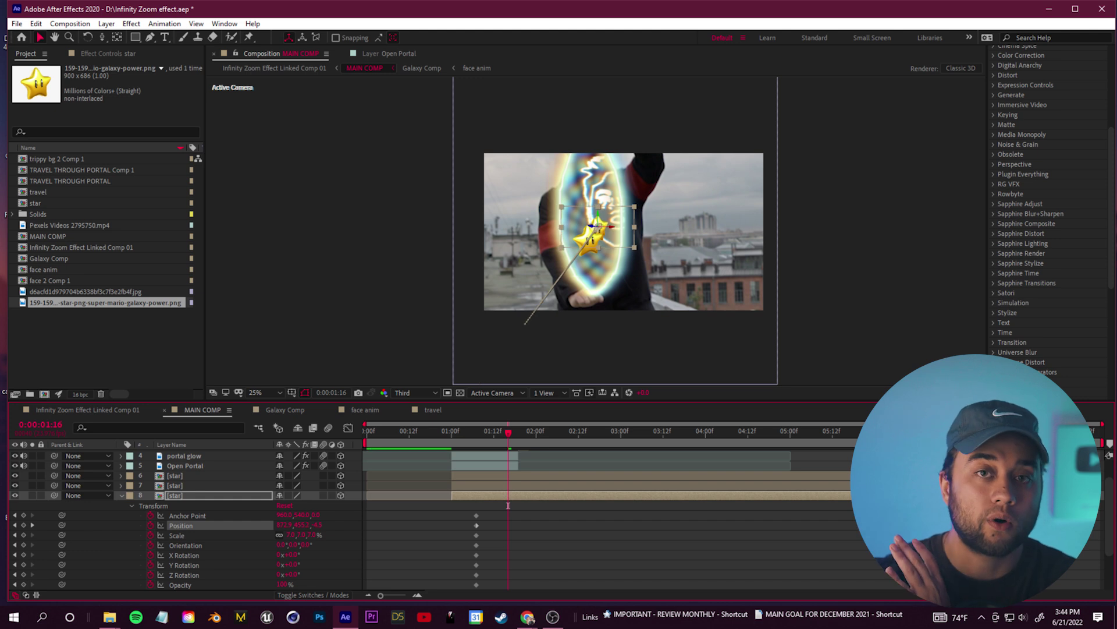
{"action": "key", "text": "space"}
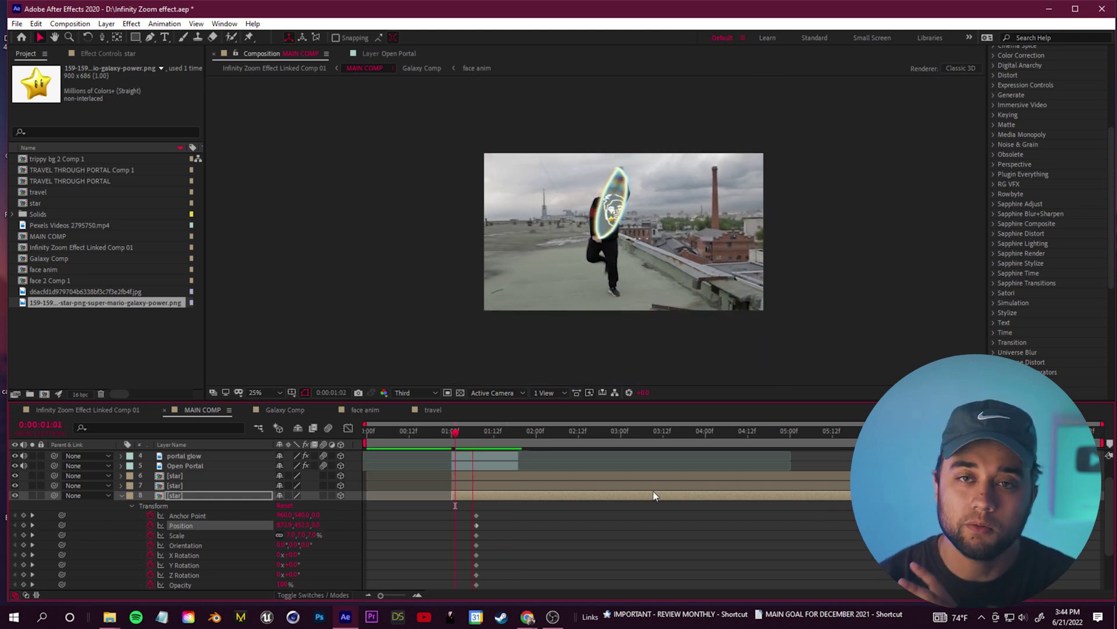
{"action": "left_click_drag", "start_coordinate": [509, 438], "coordinate": [511, 439]}
{"action": "left_click", "coordinate": [825, 512]}
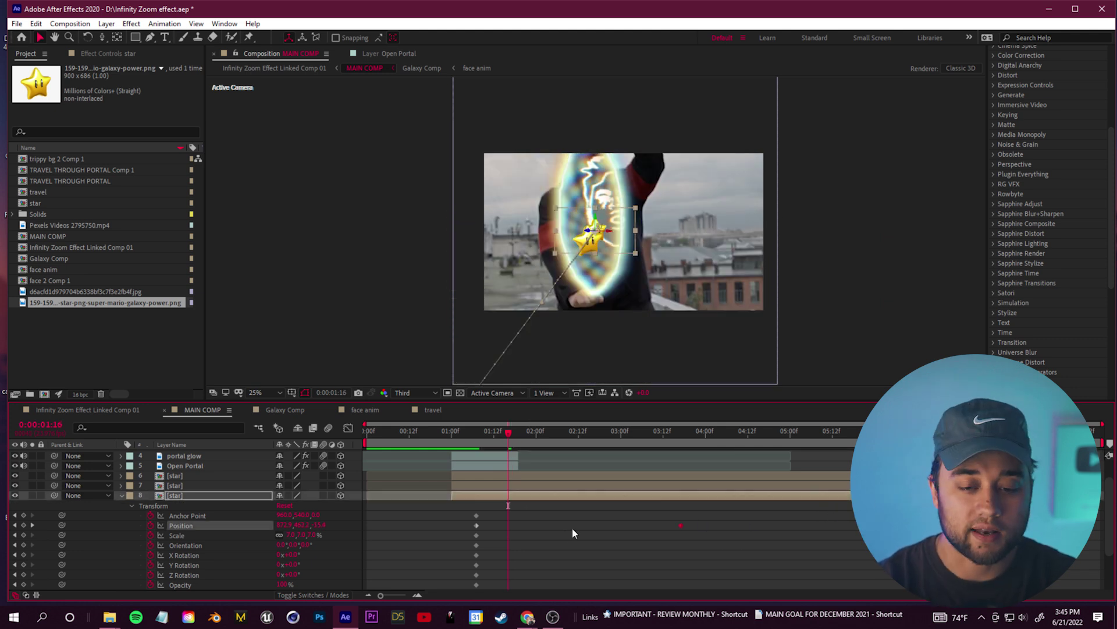
Move the third star's end Position keyframe to about 0:00:04:20.
{"action": "left_click_drag", "start_coordinate": [690, 524], "coordinate": [856, 526]}
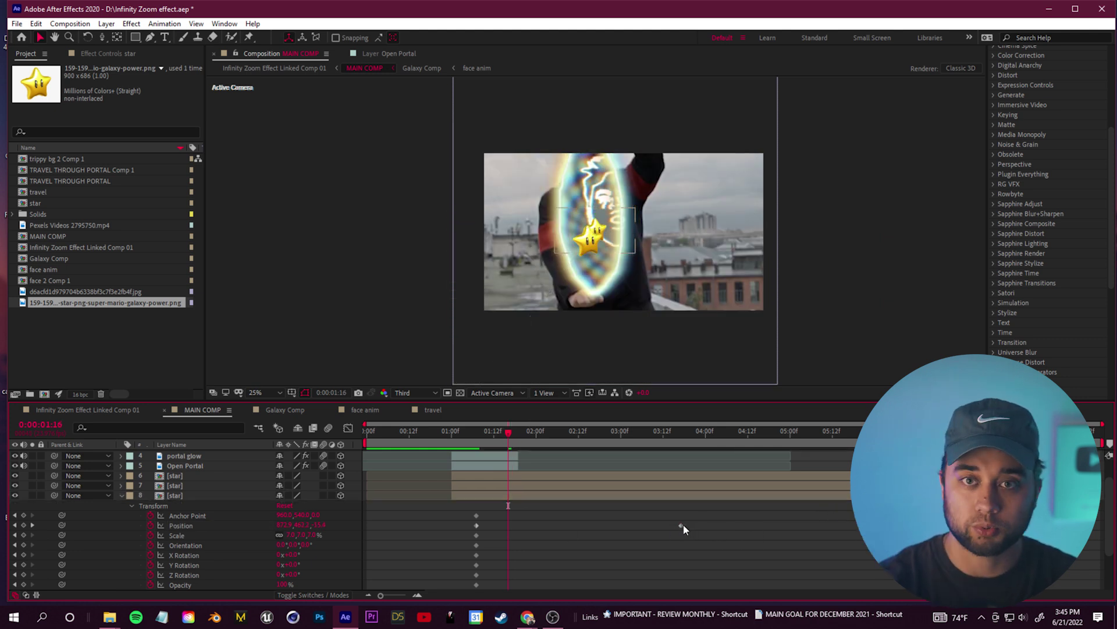
{"action": "left_click_drag", "start_coordinate": [682, 525], "coordinate": [774, 529]}
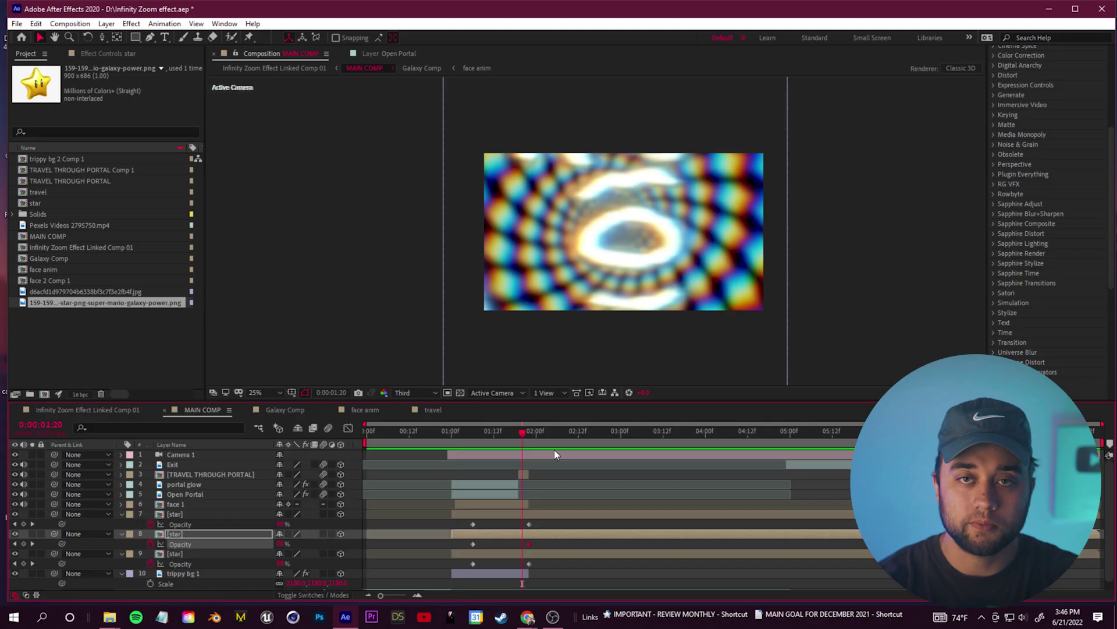
Move the first Opacity keyframe of the uppermost star layer to about 0:00:01:09.
{"action": "left_click_drag", "start_coordinate": [554, 449], "coordinate": [452, 449]}
{"action": "left_click_drag", "start_coordinate": [473, 524], "coordinate": [483, 525]}
{"action": "left_click_drag", "start_coordinate": [463, 168], "coordinate": [246, 575]}
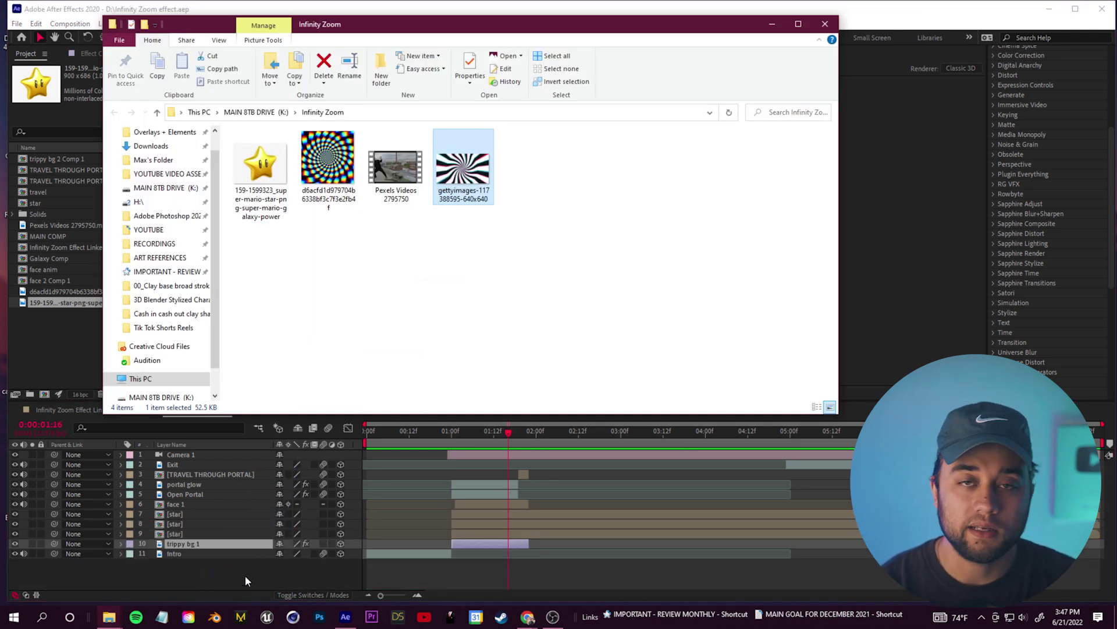
{"action": "left_click", "coordinate": [244, 575]}
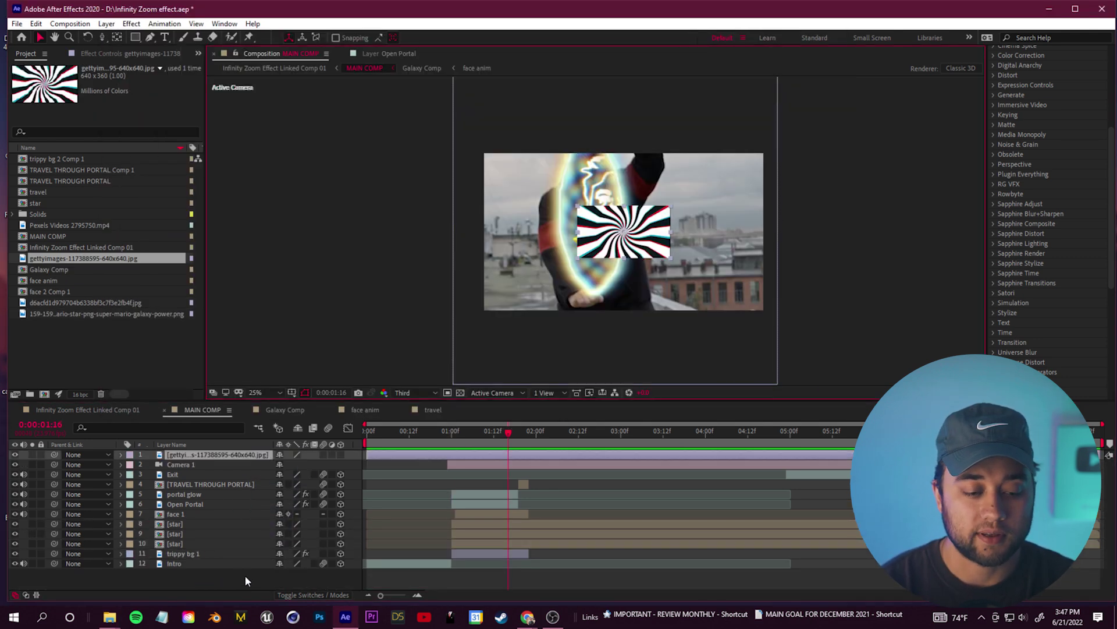
{"action": "left_click_drag", "start_coordinate": [182, 452], "coordinate": [194, 557]}
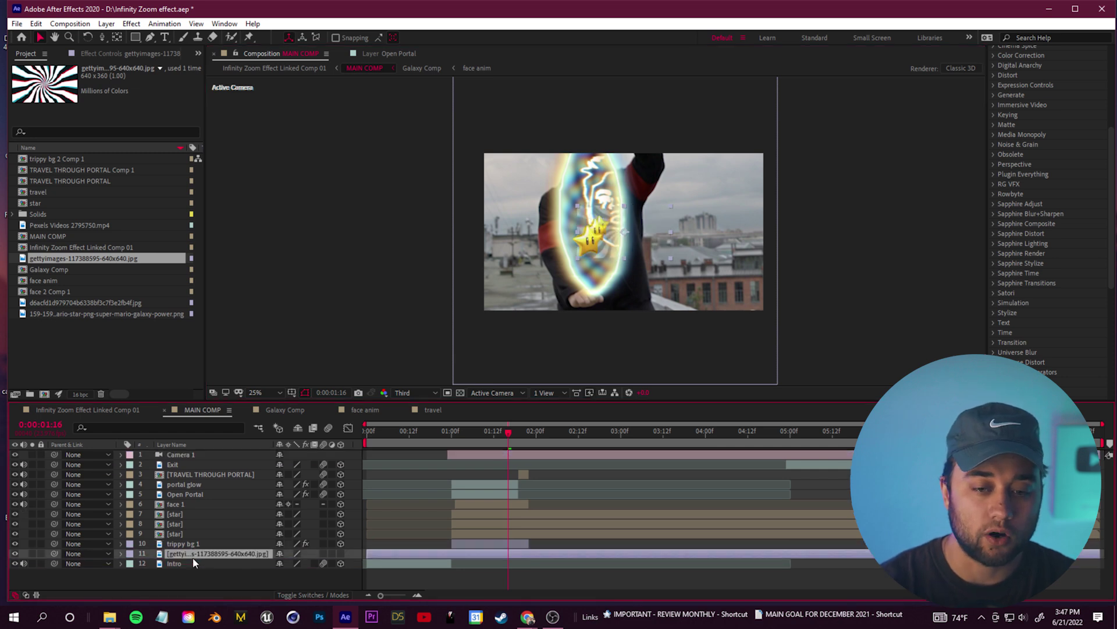
Make the spiral image a 3D layer, centre it in the portal and start it at about 0:00:01:14.
{"action": "left_click", "coordinate": [367, 554]}
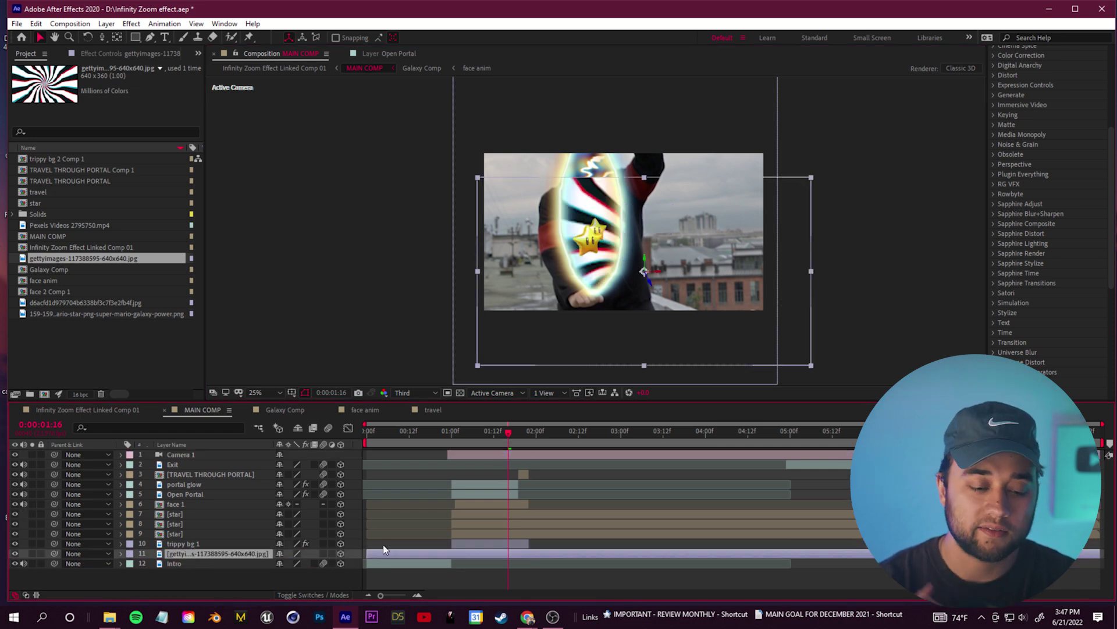
{"action": "left_click_drag", "start_coordinate": [716, 318], "coordinate": [670, 273]}
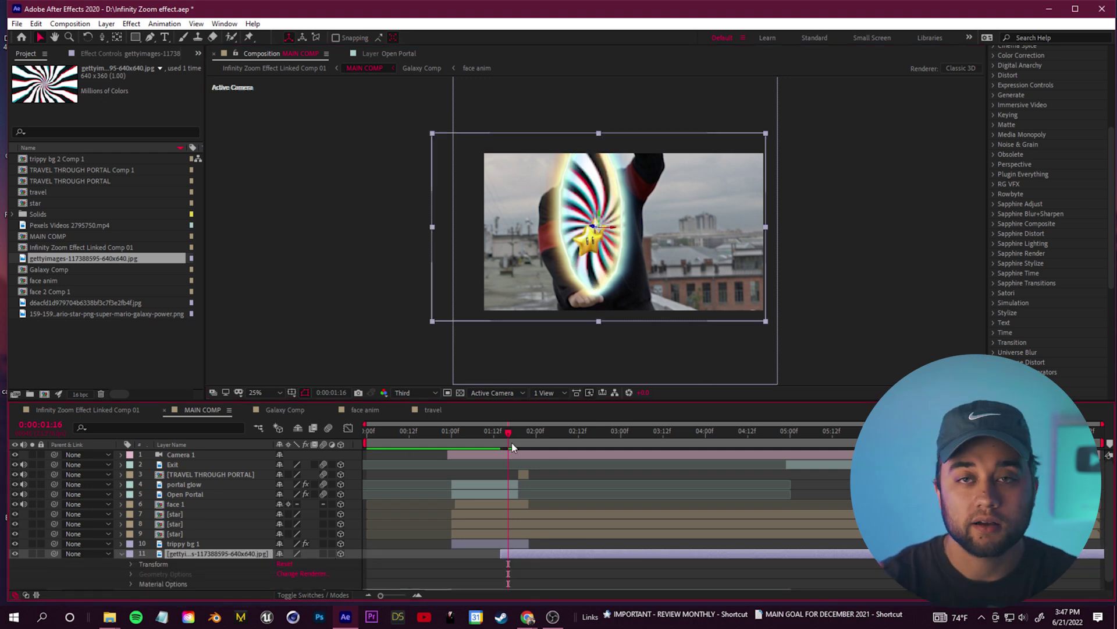
{"action": "mouse_move", "coordinate": [510, 435]}
{"action": "left_mouse_down"}
{"action": "mouse_move", "coordinate": [522, 434]}
{"action": "mouse_move", "coordinate": [508, 435]}
{"action": "left_mouse_up"}
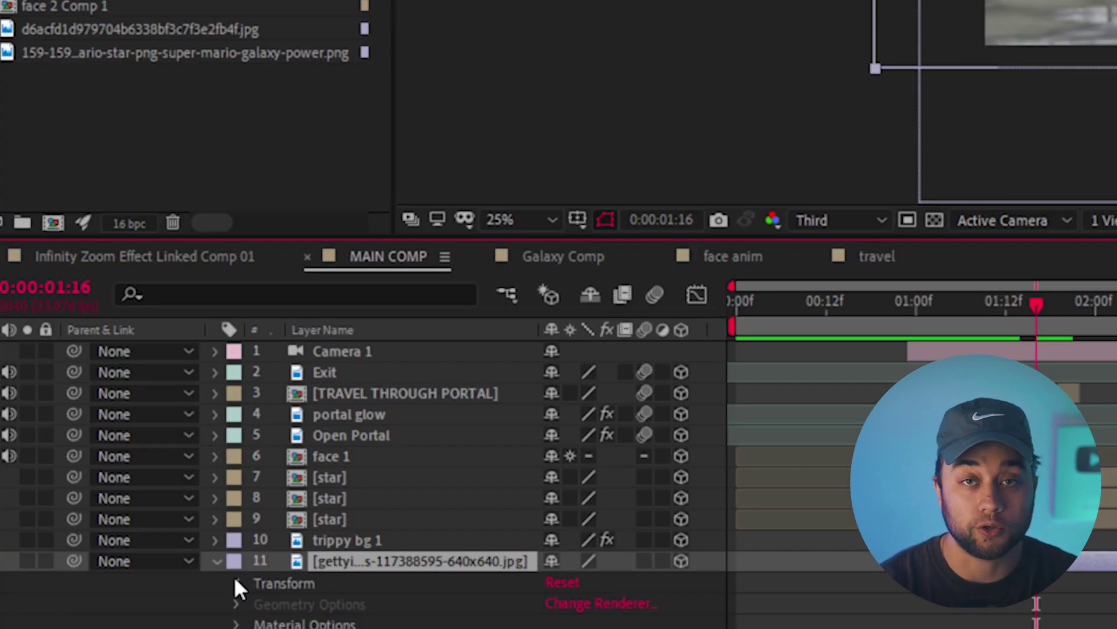
Push the spiral image far back along its Z position and scale it up until it fills the portal.
{"action": "left_click", "coordinate": [237, 582]}
{"action": "scroll", "coordinate": [404, 595], "scroll_direction": "down", "scroll_amount": 2}
{"action": "left_click_drag", "start_coordinate": [322, 525], "coordinate": [395, 524]}
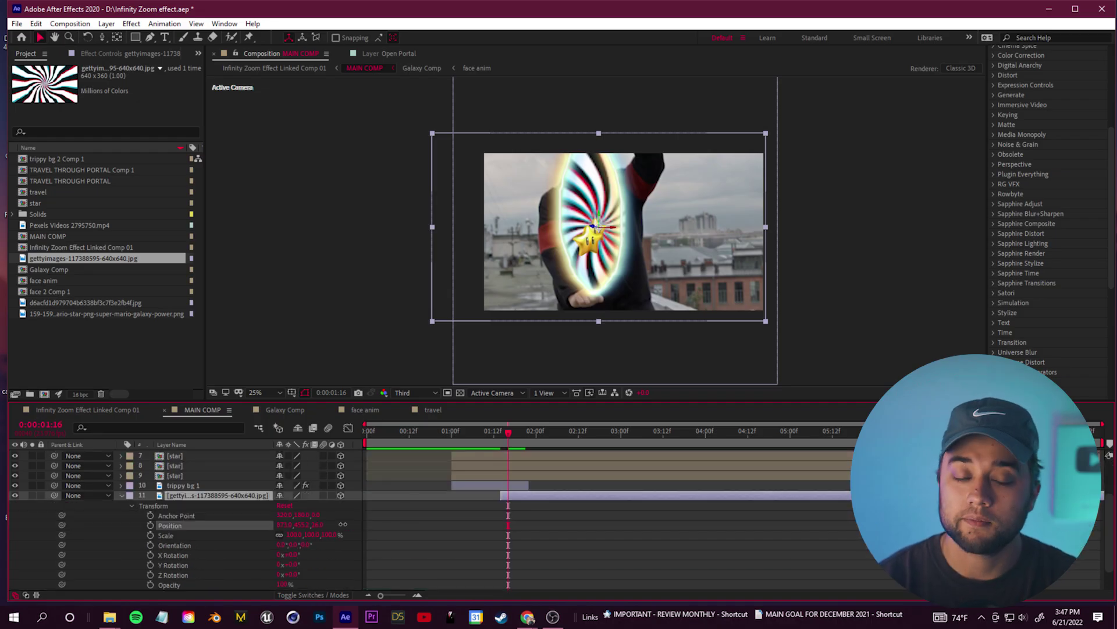
{"action": "left_click_drag", "start_coordinate": [324, 524], "coordinate": [321, 524]}
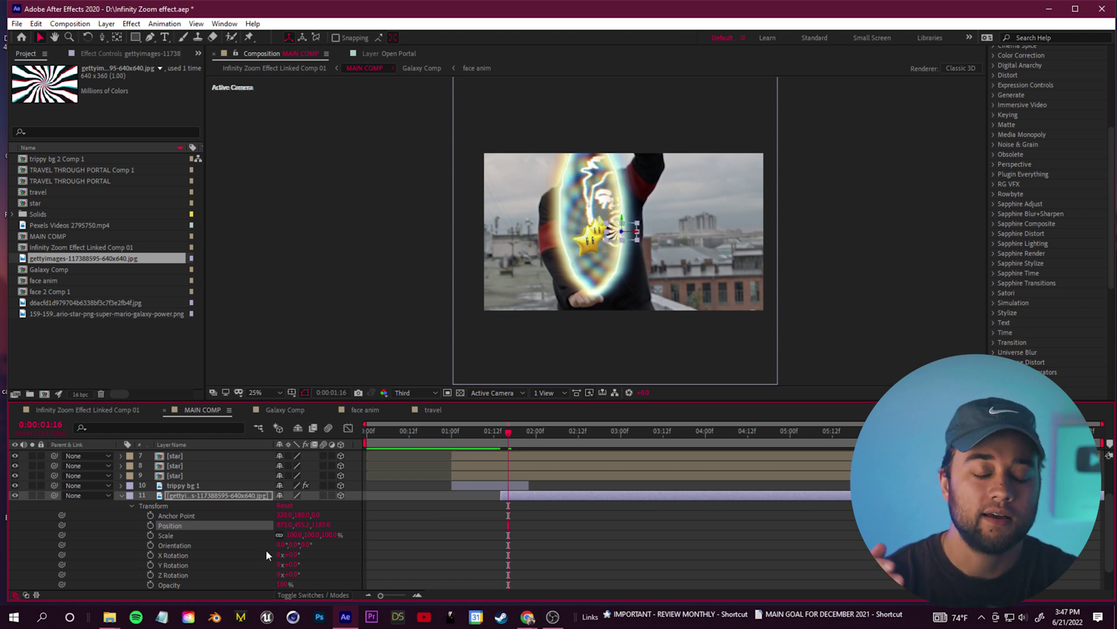
{"action": "left_click_drag", "start_coordinate": [337, 535], "coordinate": [790, 434]}
Keyframe the spiral image's Opacity from 0% at 0:00:01:14 to 100% at 0:00:01:22.
{"action": "mouse_move", "coordinate": [518, 441]}
{"action": "left_mouse_down"}
{"action": "mouse_move", "coordinate": [531, 440]}
{"action": "mouse_move", "coordinate": [500, 443]}
{"action": "left_mouse_up"}
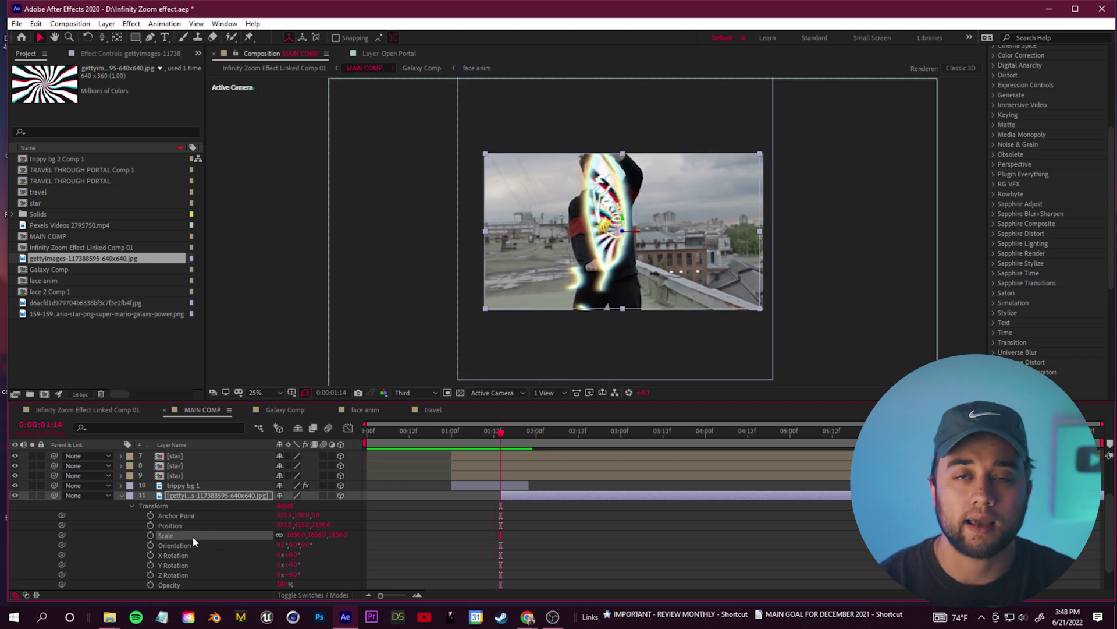
{"action": "left_click_drag", "start_coordinate": [280, 583], "coordinate": [207, 585]}
{"action": "left_click", "coordinate": [150, 584]}
{"action": "left_click_drag", "start_coordinate": [514, 437], "coordinate": [529, 436]}
{"action": "left_click_drag", "start_coordinate": [280, 585], "coordinate": [570, 501]}
Move the spiral image's first Opacity keyframe to about 0:00:01:19 and preview the fade-in.
{"action": "mouse_move", "coordinate": [528, 437]}
{"action": "left_mouse_down"}
{"action": "mouse_move", "coordinate": [500, 442]}
{"action": "mouse_move", "coordinate": [515, 440]}
{"action": "left_mouse_up"}
{"action": "left_click_drag", "start_coordinate": [501, 584], "coordinate": [520, 585]}
{"action": "left_click_drag", "start_coordinate": [515, 440], "coordinate": [537, 454]}
{"action": "key", "text": "space"}
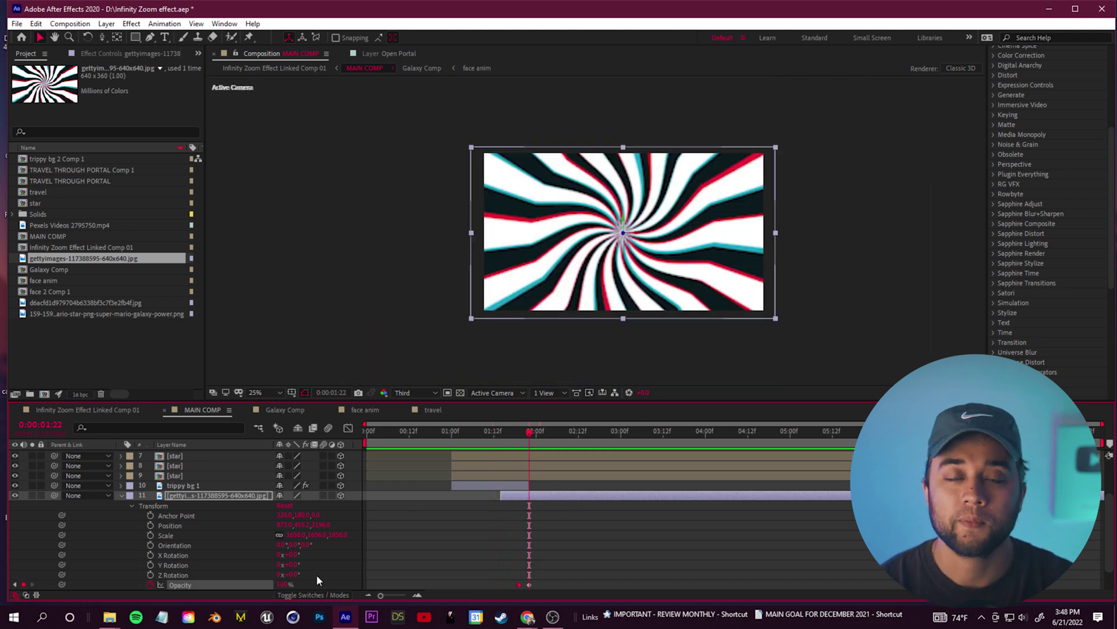
Lower the spiral image's end Opacity slightly at about 0:00:01:22 and check the fade around 0:00:01:20.
{"action": "left_click_drag", "start_coordinate": [282, 585], "coordinate": [270, 585]}
{"action": "mouse_move", "coordinate": [529, 584]}
{"action": "left_mouse_down"}
{"action": "mouse_move", "coordinate": [564, 585]}
{"action": "mouse_move", "coordinate": [530, 585]}
{"action": "left_mouse_up"}
{"action": "left_click_drag", "start_coordinate": [512, 434], "coordinate": [522, 494]}
At 0:00:02:02, dolly Camera 1 forward toward the spiral image to add new Point of Interest and Position keyframes.
{"action": "scroll", "coordinate": [525, 529], "scroll_direction": "up", "scroll_amount": 2}
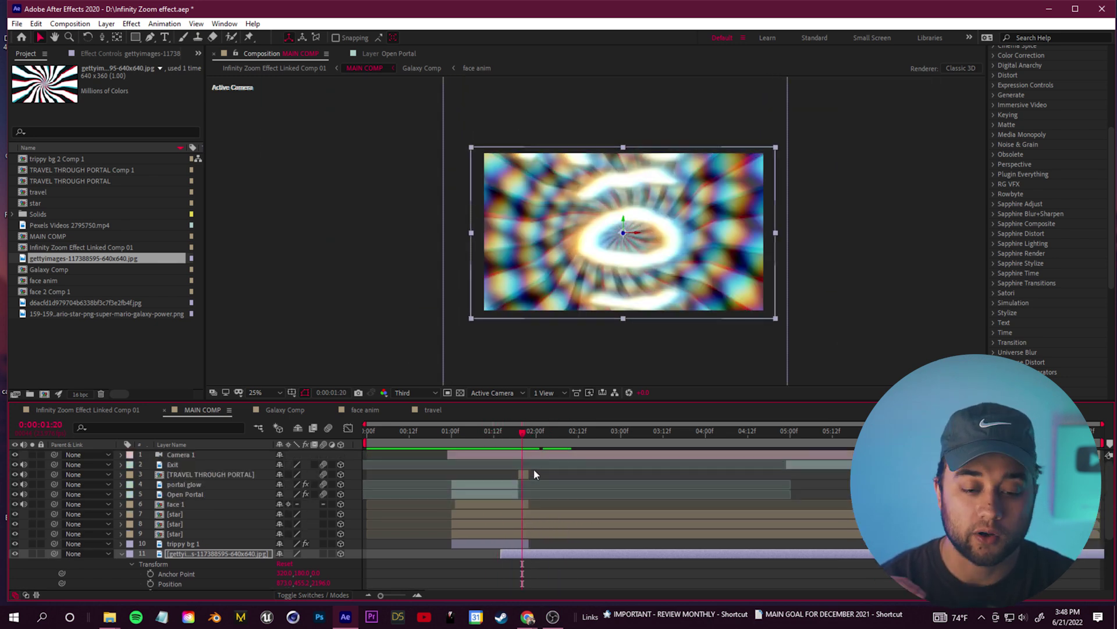
{"action": "left_click", "coordinate": [121, 455]}
{"action": "left_click_drag", "start_coordinate": [523, 434], "coordinate": [545, 438]}
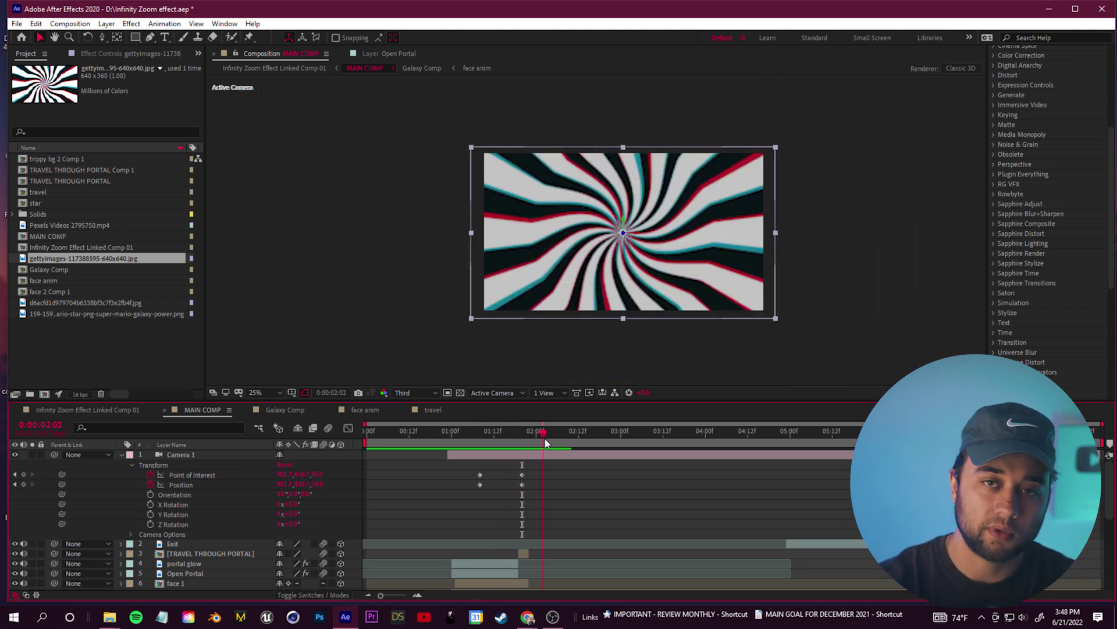
{"action": "key", "text": "c"}
{"action": "left_click_drag", "start_coordinate": [650, 195], "coordinate": [681, 1]}
{"action": "left_click_drag", "start_coordinate": [675, 140], "coordinate": [716, 3]}
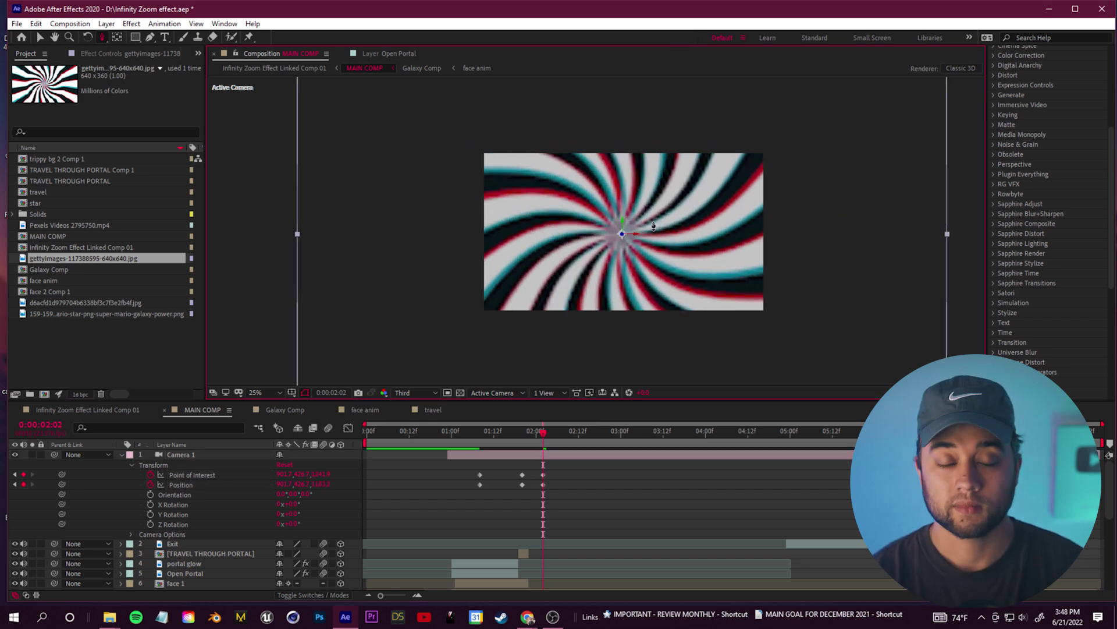
Move Camera 1's last Point of Interest and Position keyframes to about 0:00:03:06 and preview from 0:00:00:22.
{"action": "left_click_drag", "start_coordinate": [540, 464], "coordinate": [642, 484]}
{"action": "key", "text": "v"}
{"action": "left_click_drag", "start_coordinate": [542, 434], "coordinate": [444, 441]}
{"action": "key", "text": "space"}
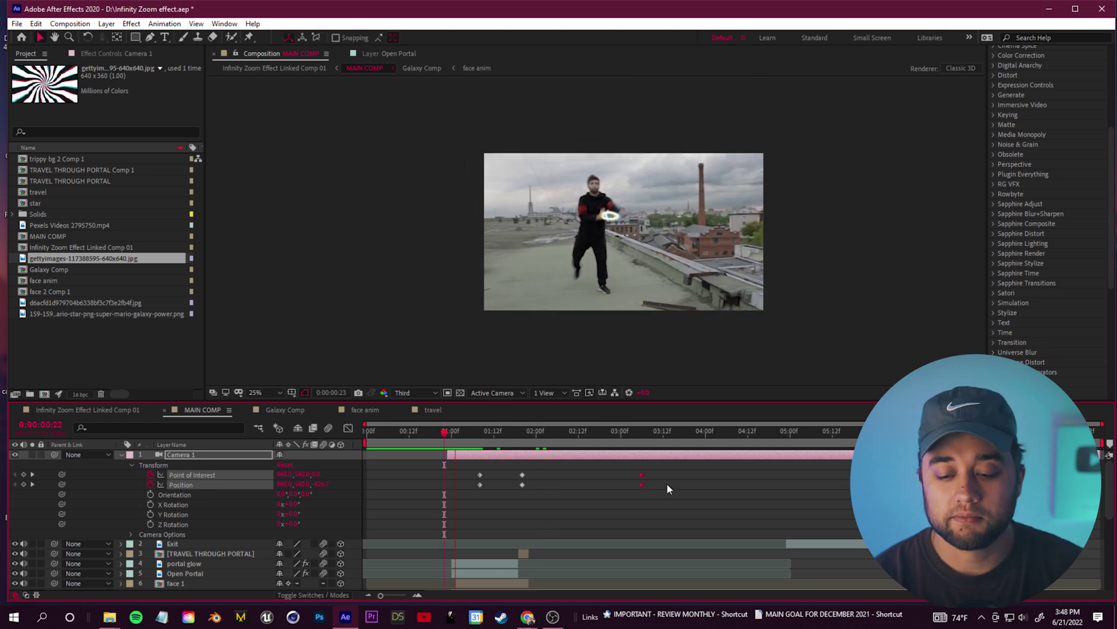
{"action": "key", "text": "space"}
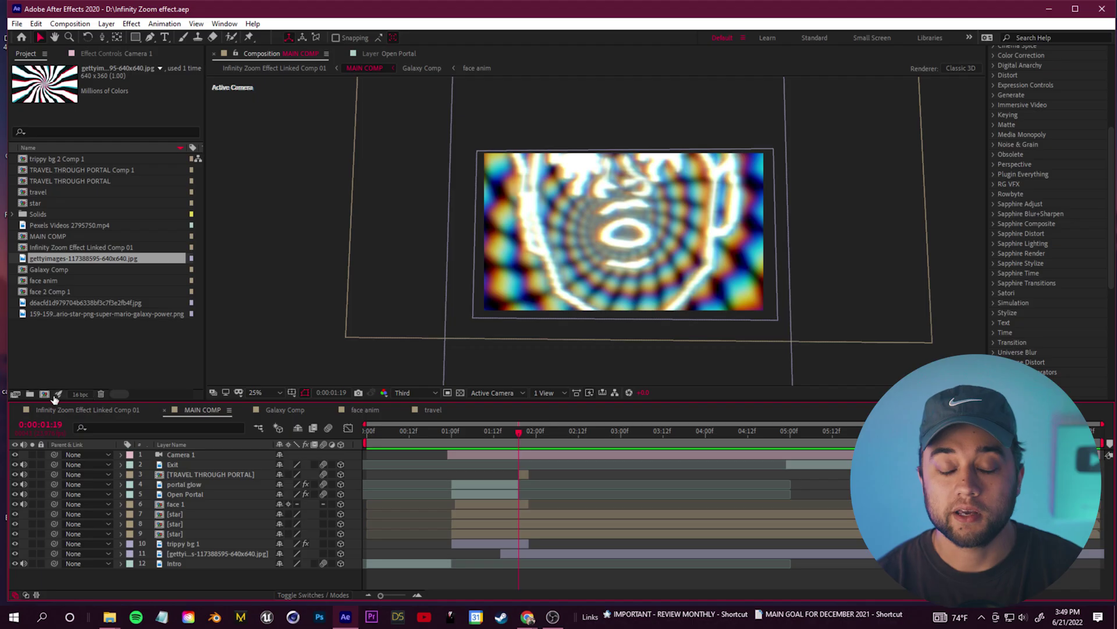
Create a new 1951 x 1841 px composition named face anim 2.
{"action": "left_click", "coordinate": [49, 394]}
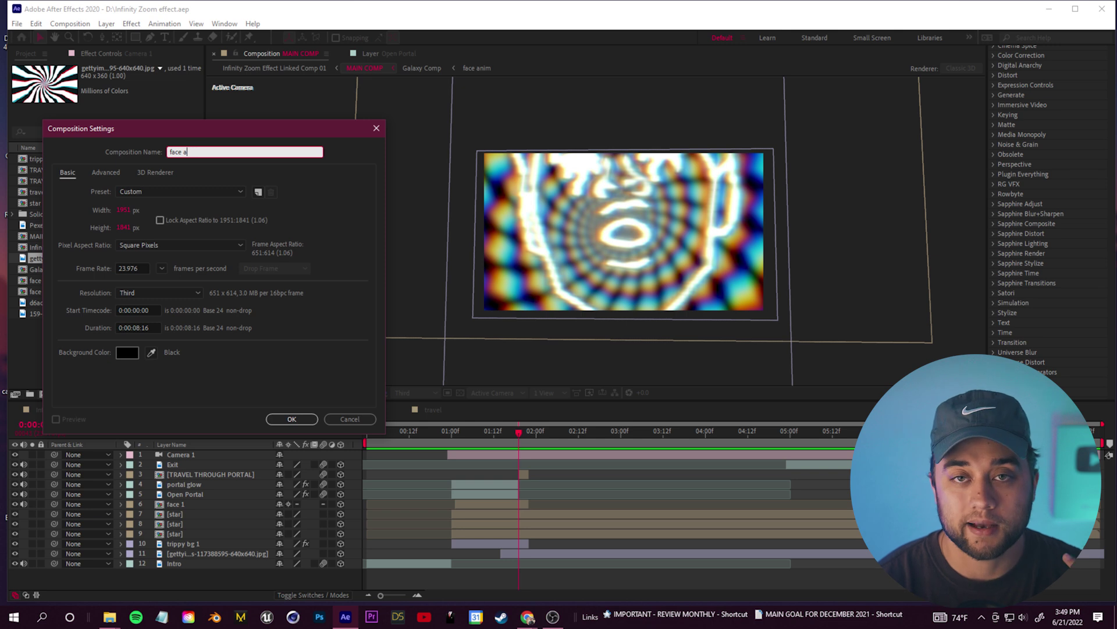
{"action": "type", "text": "face anim 2"}
{"action": "left_click", "coordinate": [317, 422]}
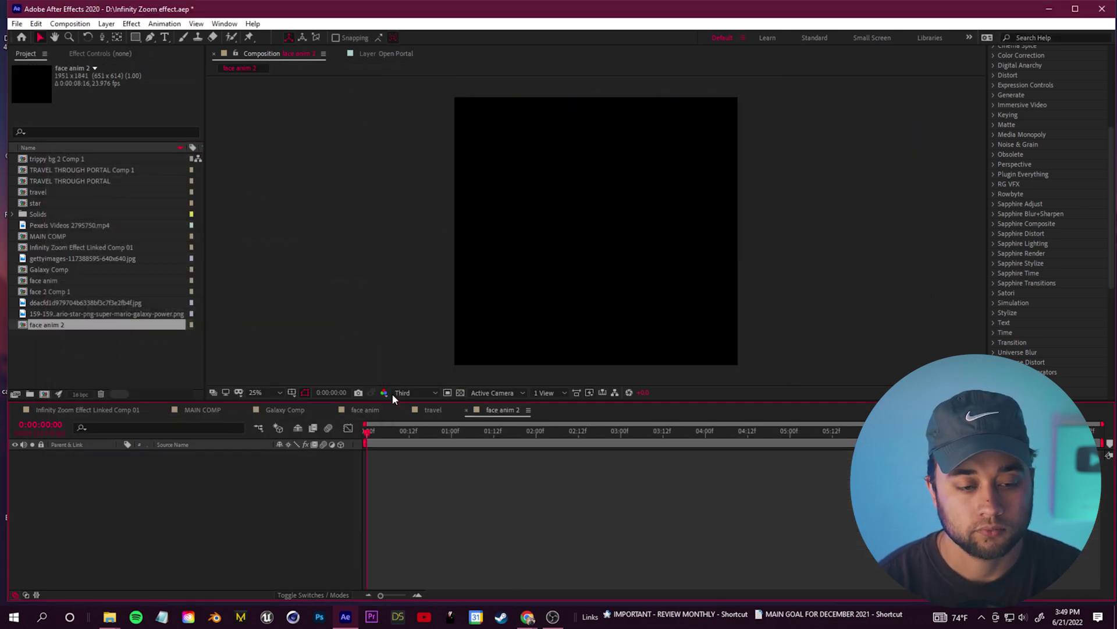
Add Pexels Videos 2795750.mp4 to face anim 2 and slide the layer earlier in time to find the face.
{"action": "left_click_drag", "start_coordinate": [64, 225], "coordinate": [221, 457]}
{"action": "left_click_drag", "start_coordinate": [714, 457], "coordinate": [519, 458]}
{"action": "left_click_drag", "start_coordinate": [589, 456], "coordinate": [491, 456]}
Scale up the Pexels footage and reposition it until the man's face and shoulders fill the face anim 2 frame.
{"action": "key", "text": "s"}
{"action": "left_click_drag", "start_coordinate": [294, 464], "coordinate": [555, 465]}
{"action": "left_click_drag", "start_coordinate": [651, 155], "coordinate": [605, 361]}
{"action": "scroll", "coordinate": [605, 267], "scroll_direction": "down", "scroll_amount": 1}
{"action": "left_click_drag", "start_coordinate": [620, 204], "coordinate": [606, 275]}
{"action": "scroll", "coordinate": [634, 275], "scroll_direction": "up", "scroll_amount": 2}
{"action": "scroll", "coordinate": [633, 274], "scroll_direction": "down", "scroll_amount": 2}
{"action": "left_click_drag", "start_coordinate": [312, 464], "coordinate": [468, 464]}
{"action": "left_click_drag", "start_coordinate": [650, 215], "coordinate": [627, 320]}
Fine-tune the footage's transform and reposition it so the man's face sits centred in the frame.
{"action": "left_click", "coordinate": [125, 483]}
{"action": "left_click", "coordinate": [121, 454]}
{"action": "left_click", "coordinate": [122, 454]}
{"action": "left_click_drag", "start_coordinate": [292, 506], "coordinate": [300, 505]}
{"action": "left_click_drag", "start_coordinate": [629, 245], "coordinate": [576, 230]}
Pre-compose the reframed face footage in face anim 2.
{"action": "left_click", "coordinate": [221, 456]}
{"action": "right_click", "coordinate": [200, 457]}
{"action": "left_click", "coordinate": [212, 464]}
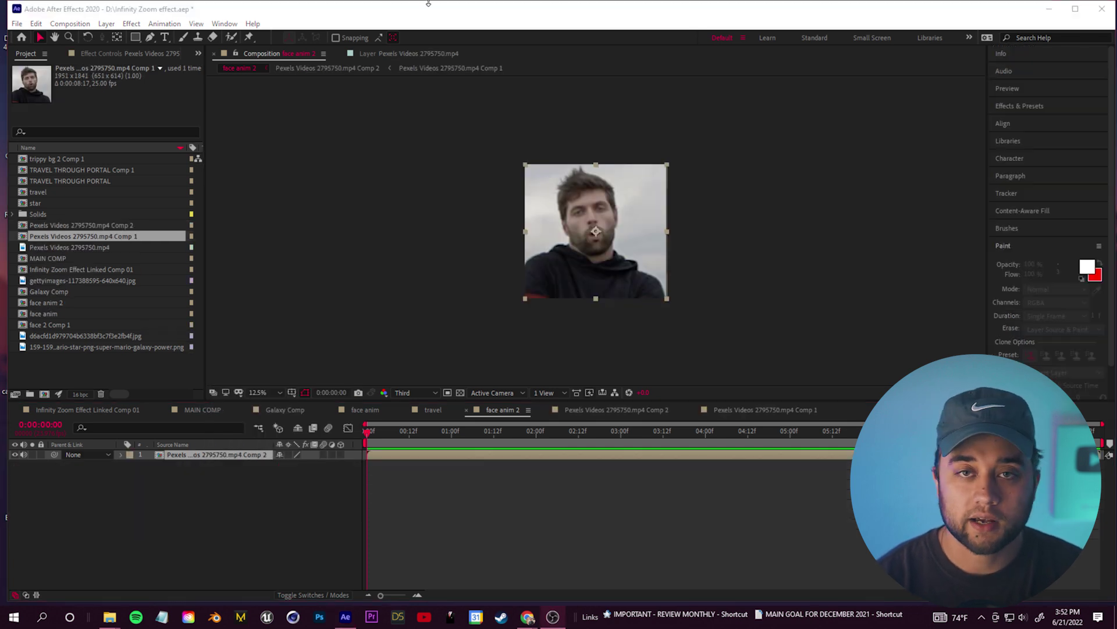
Save the current face anim 2 frame as Photoshop layers named face 2 in the Infinity Zoom folder.
{"action": "left_click", "coordinate": [428, 4]}
{"action": "left_click", "coordinate": [83, 26]}
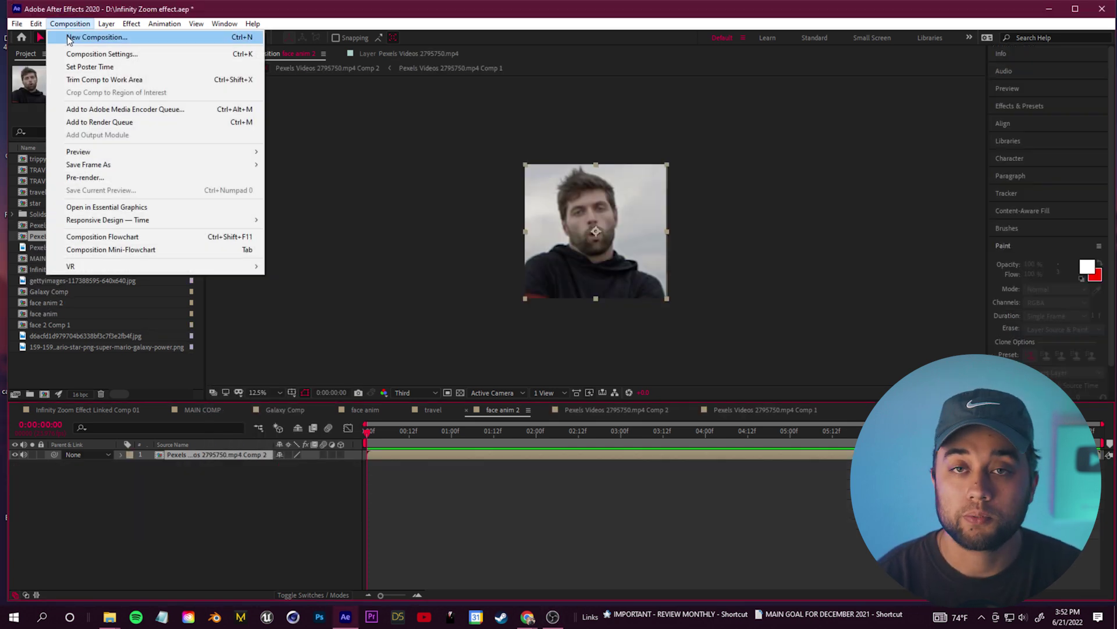
{"action": "mouse_move", "coordinate": [244, 164]}
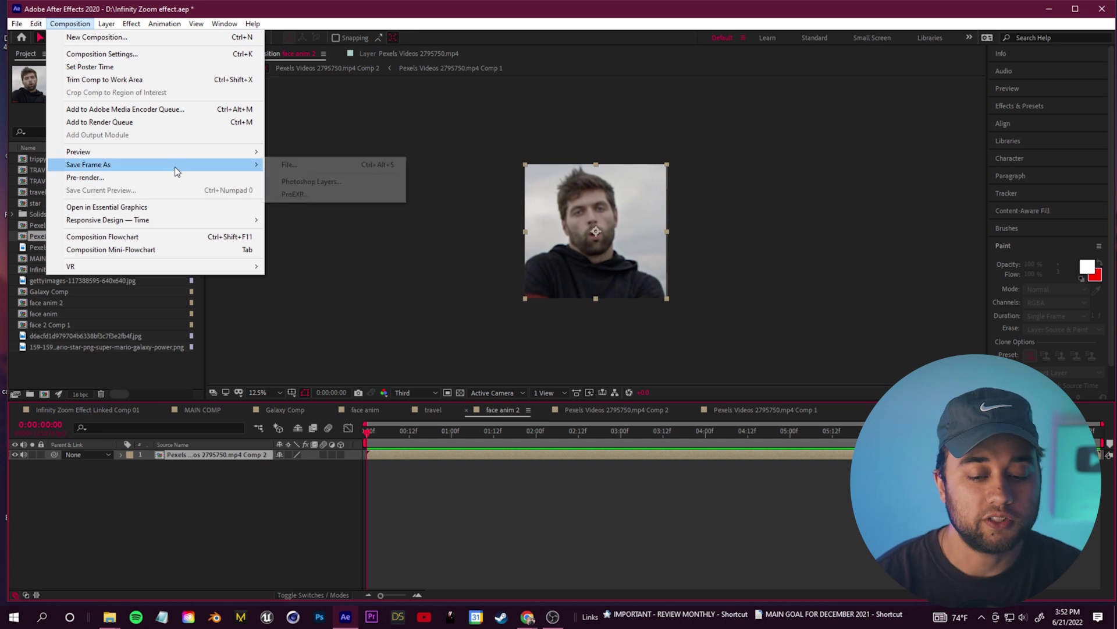
{"action": "left_click", "coordinate": [361, 180]}
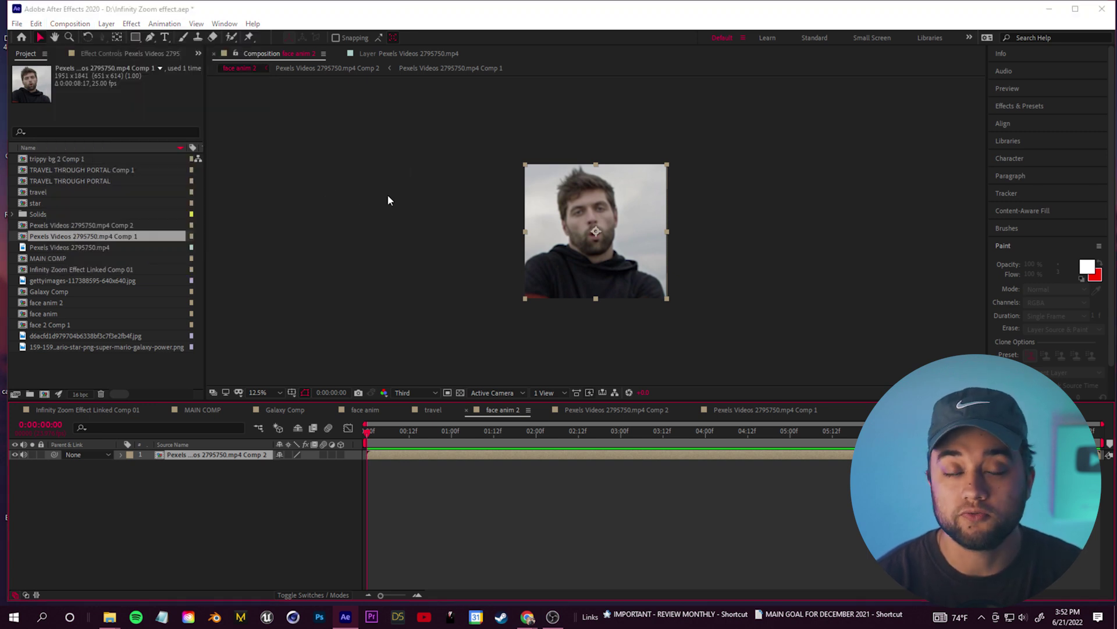
{"action": "left_click", "coordinate": [176, 61]}
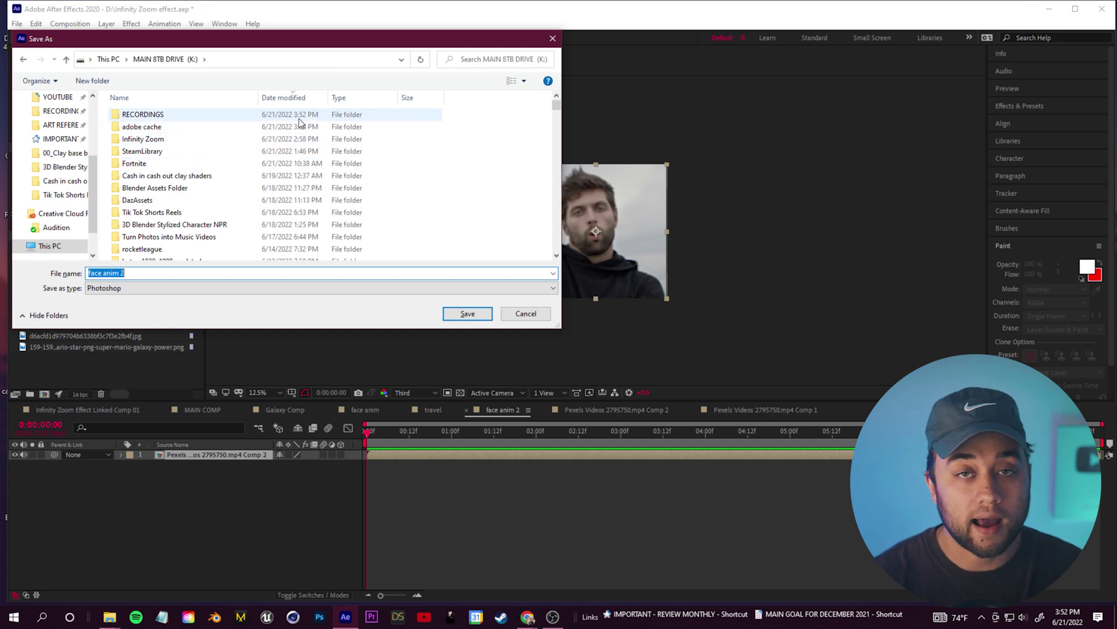
{"action": "double_click", "coordinate": [140, 139]}
{"action": "triple_click", "coordinate": [133, 273]}
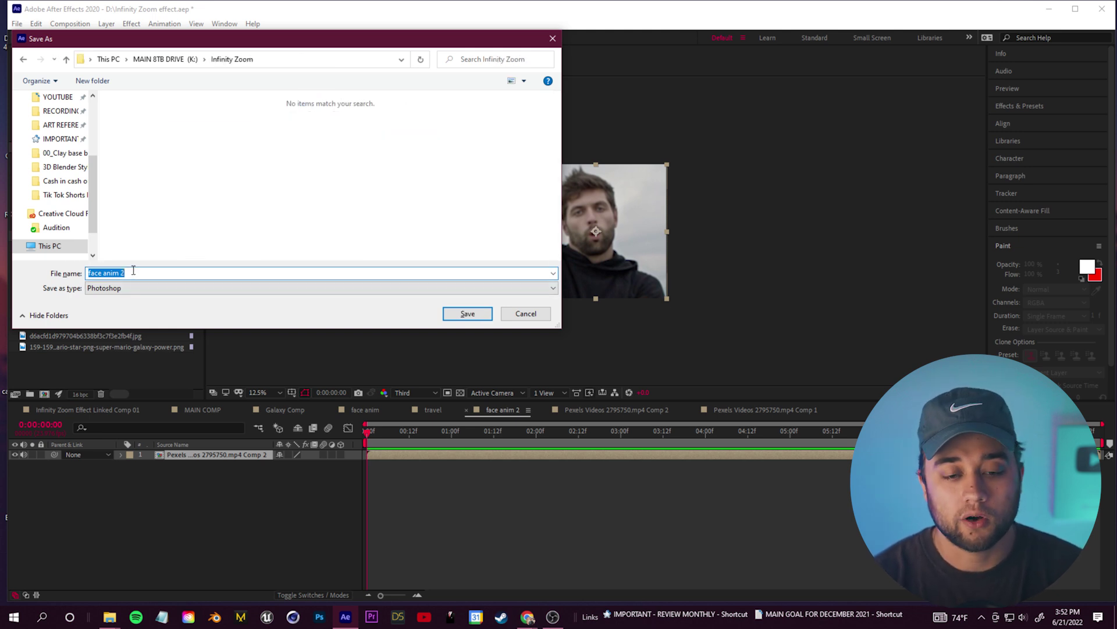
{"action": "left_click", "coordinate": [476, 313]}
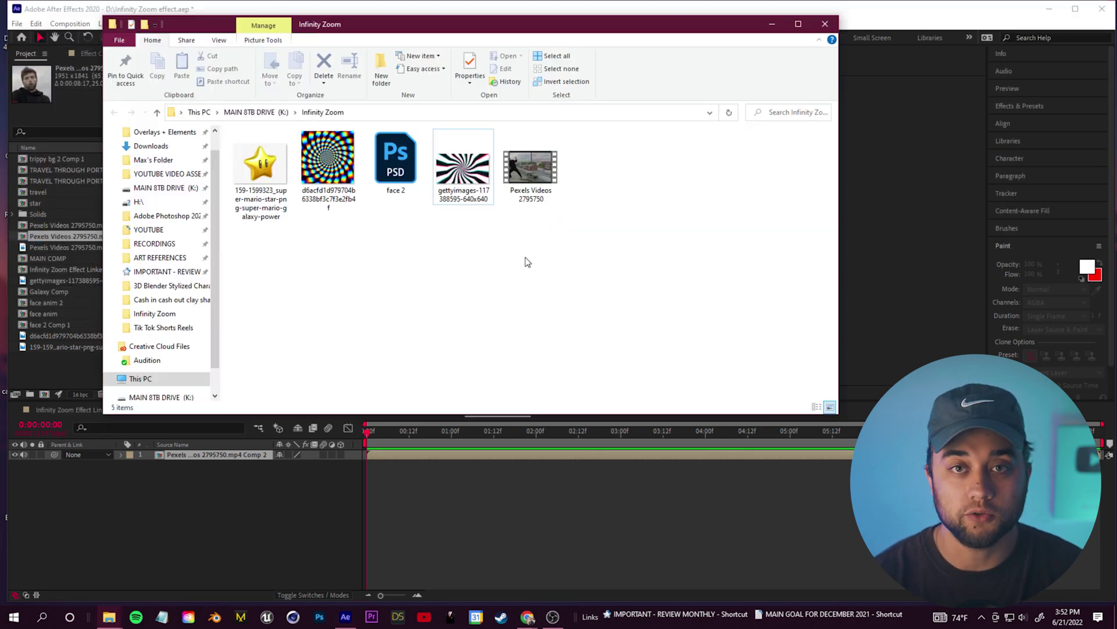
Open the face 2 PSD from the Infinity Zoom folder in Photoshop.
{"action": "left_click", "coordinate": [395, 187]}
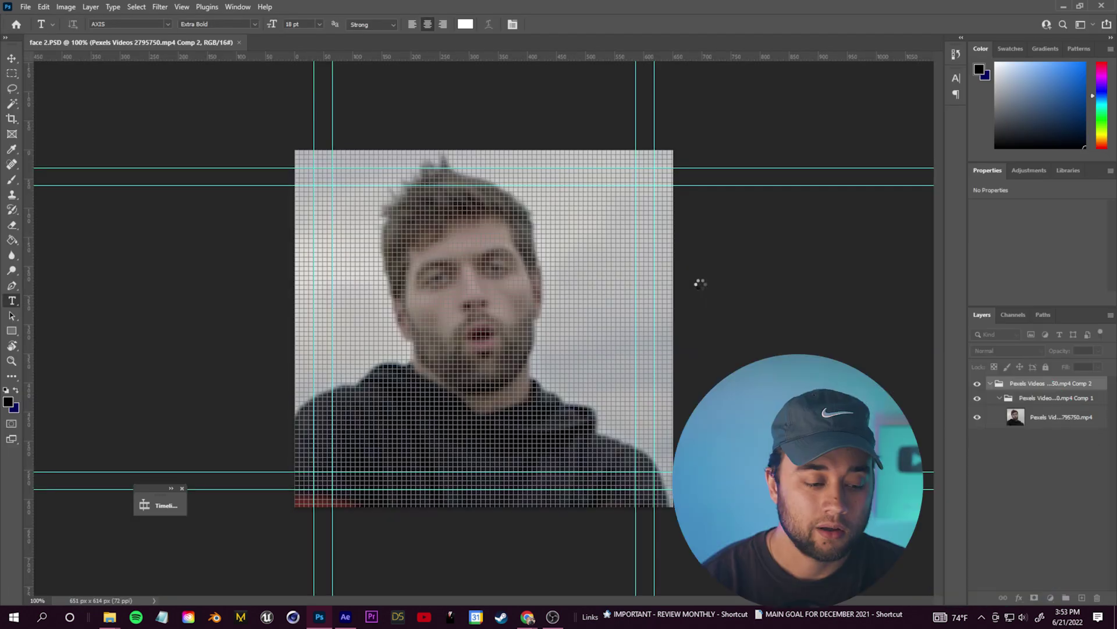
Hide the guides and grid overlay covering the face 2 image.
{"action": "left_click", "coordinate": [180, 8]}
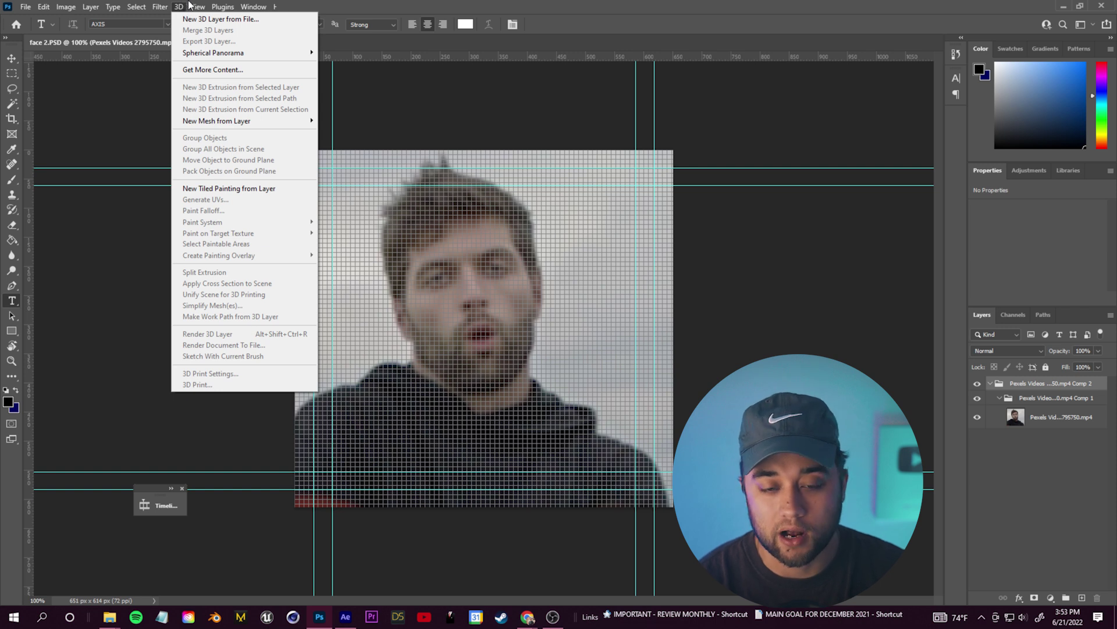
{"action": "key", "text": "Escape"}
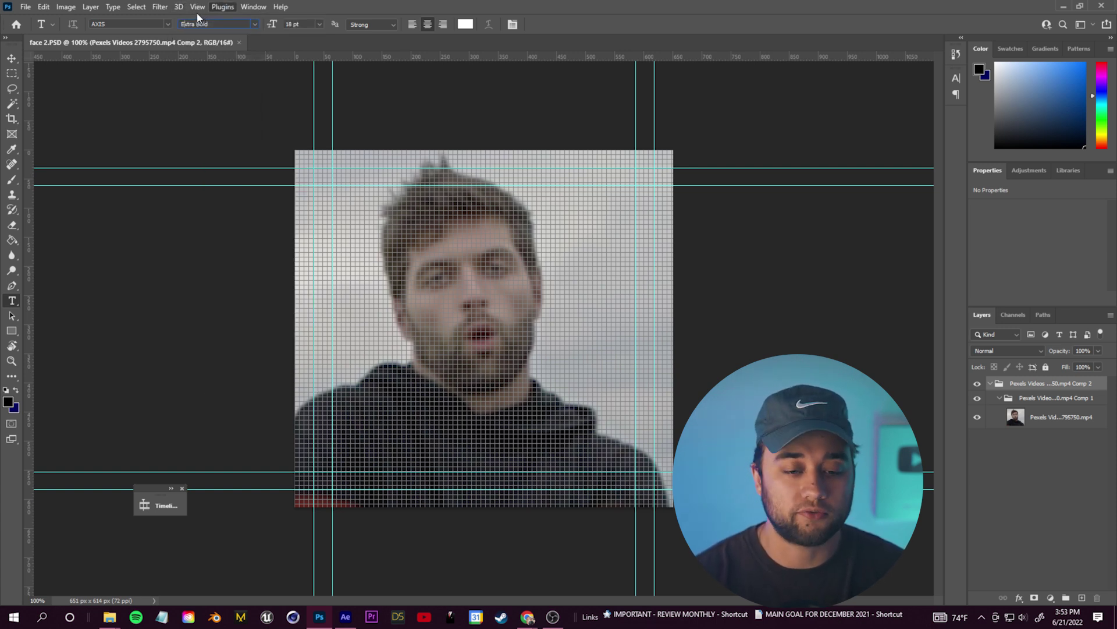
{"action": "left_click", "coordinate": [198, 8]}
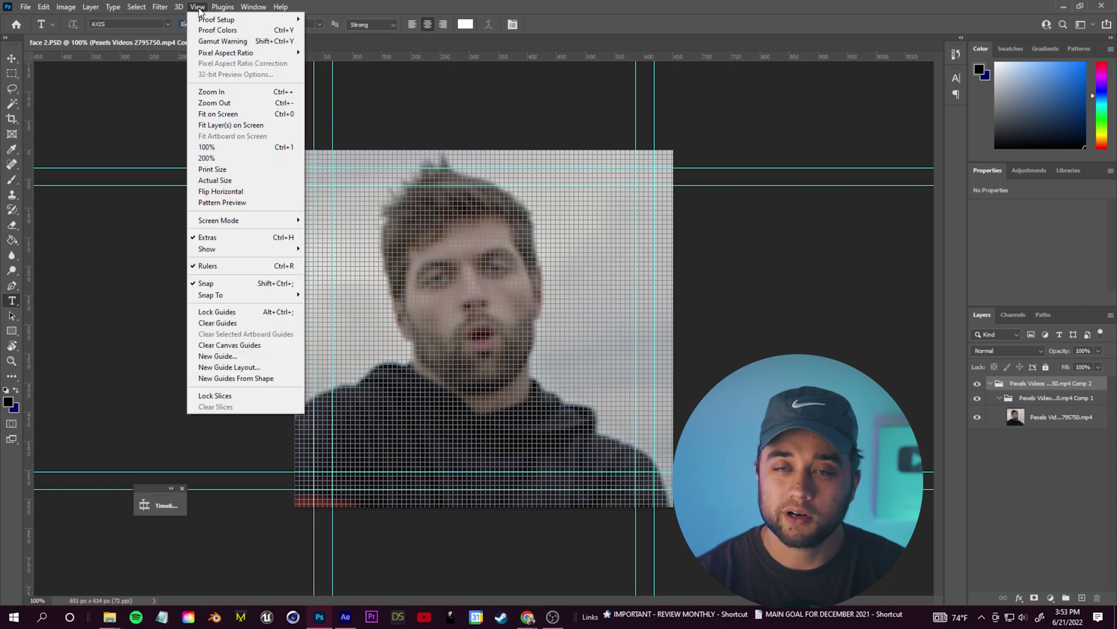
{"action": "left_click", "coordinate": [244, 237]}
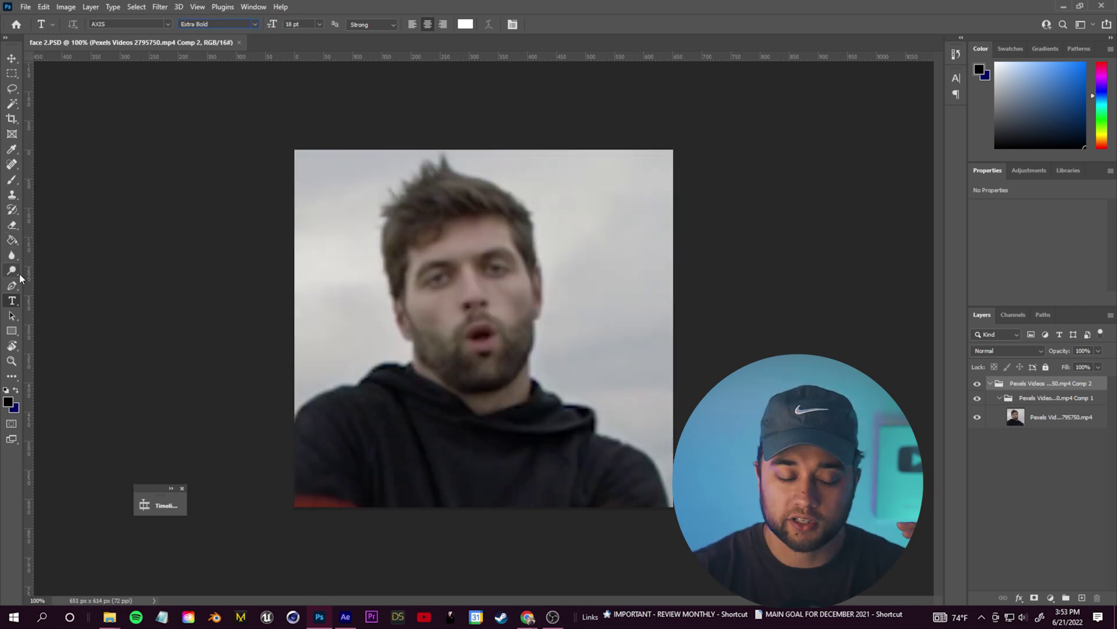
Activate the Brush tool and add a new empty layer above all the footage groups.
{"action": "left_click", "coordinate": [12, 182]}
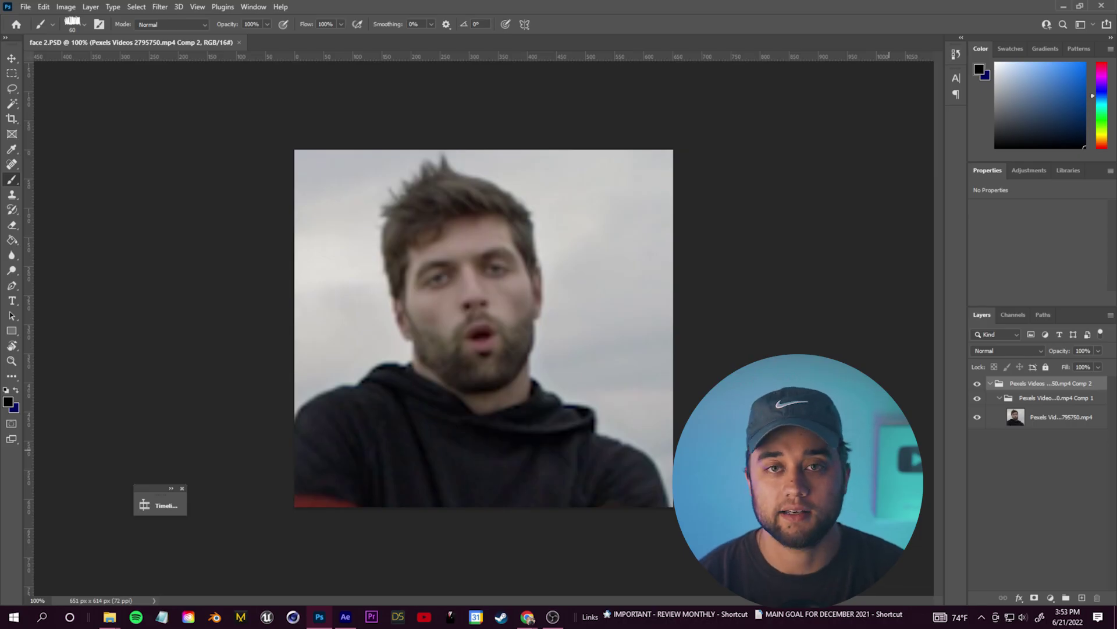
{"action": "left_click", "coordinate": [1082, 598]}
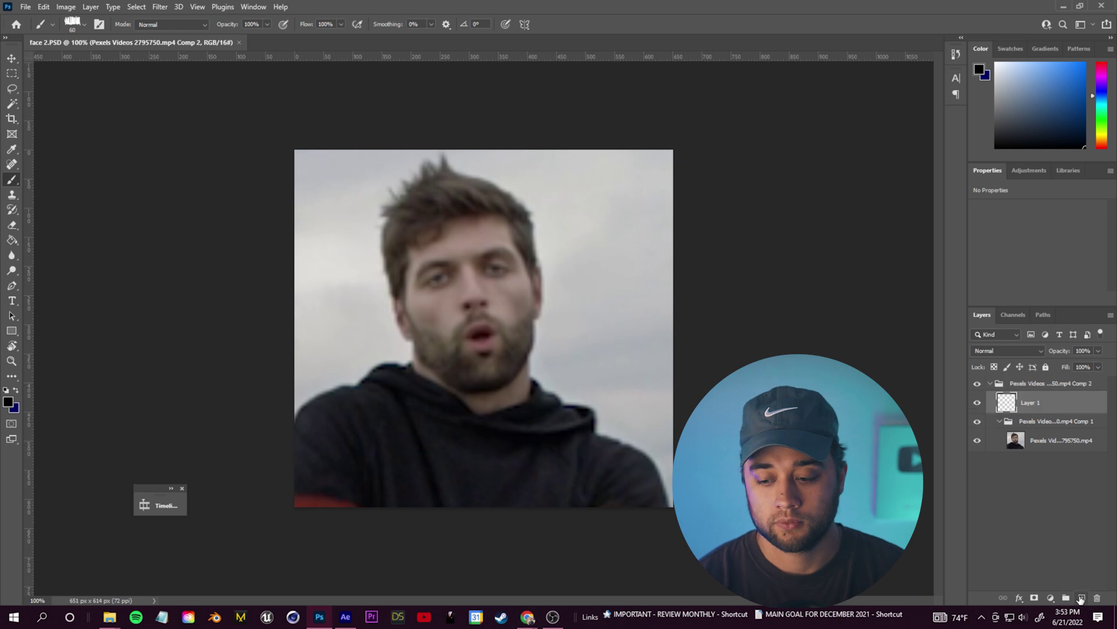
{"action": "left_click_drag", "start_coordinate": [1106, 395], "coordinate": [993, 367]}
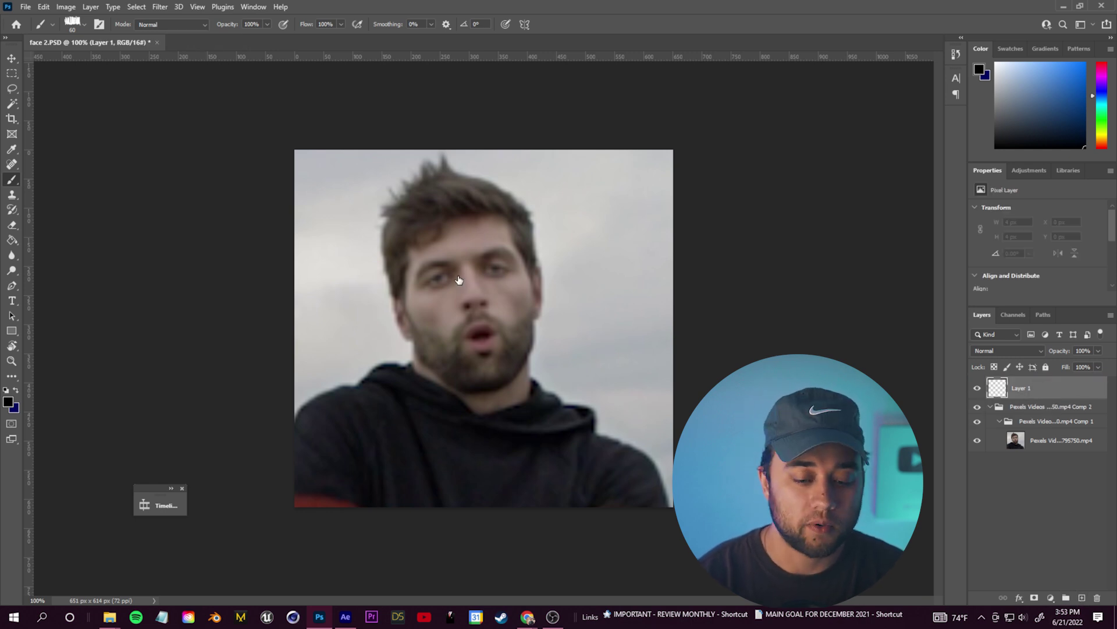
Undo a black test stroke over the face and set the foreground colour to white.
{"action": "left_click_drag", "start_coordinate": [429, 288], "coordinate": [457, 401]}
{"action": "key", "text": "ctrl+z"}
{"action": "left_click", "coordinate": [8, 402]}
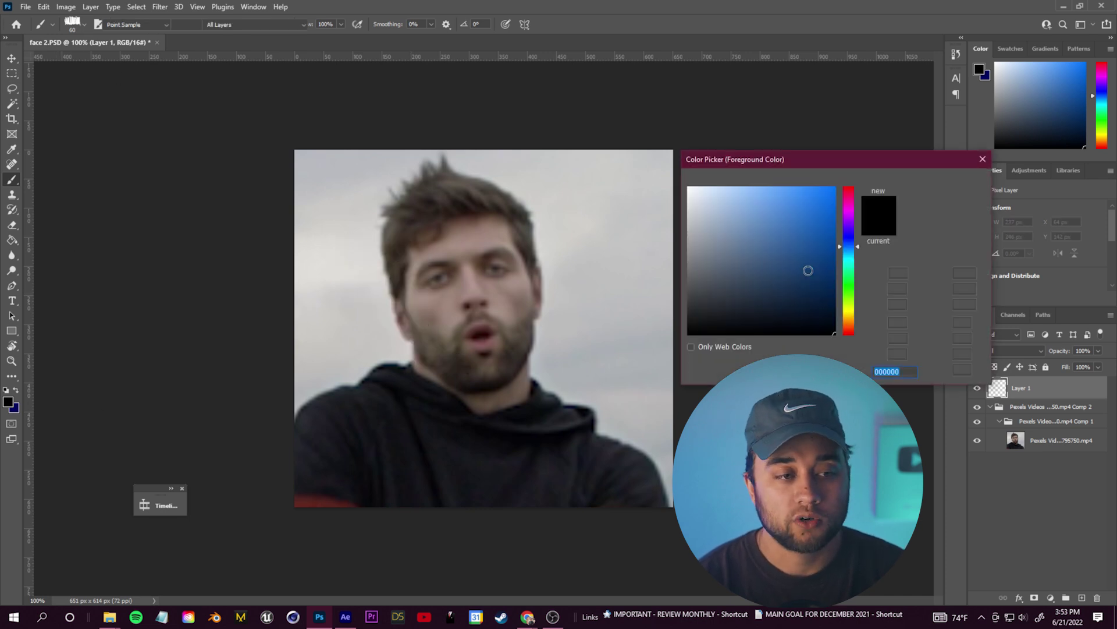
{"action": "left_click_drag", "start_coordinate": [806, 266], "coordinate": [549, 92]}
{"action": "left_click", "coordinate": [948, 180]}
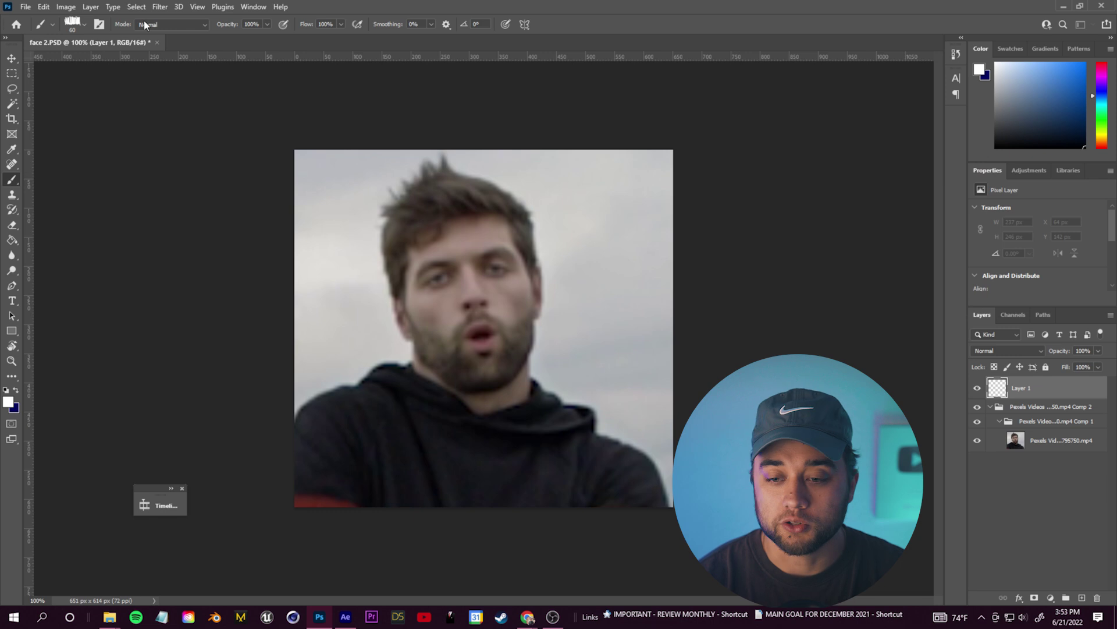
Find the Free Wet Ink brush set among the CUSTOM BRUSHES presets.
{"action": "left_click", "coordinate": [76, 24]}
{"action": "scroll", "coordinate": [84, 187], "scroll_direction": "down", "scroll_amount": 5}
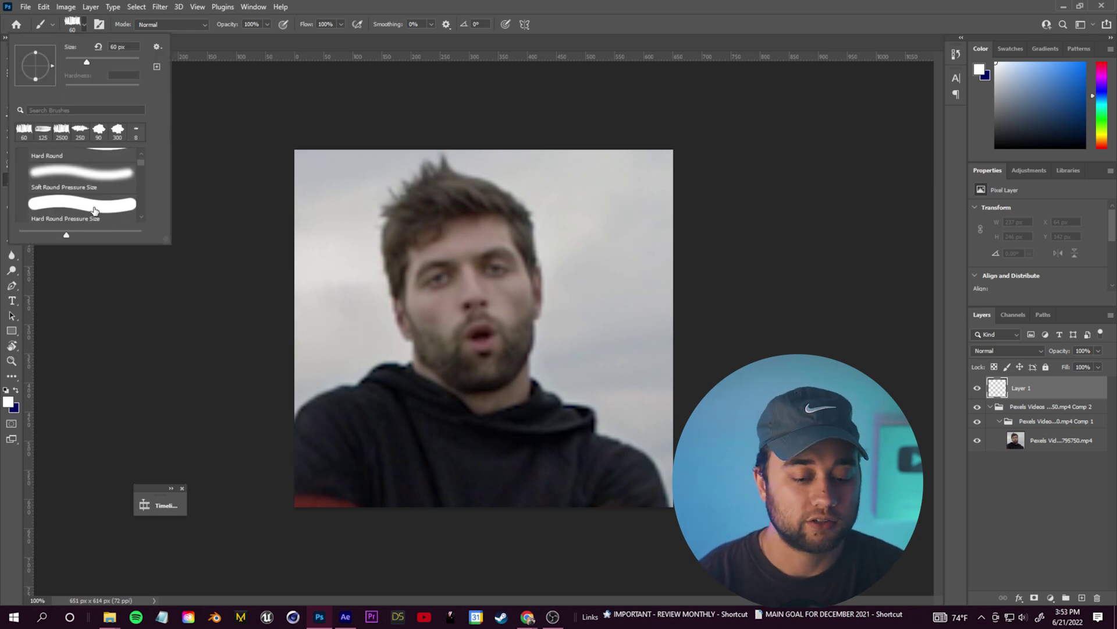
{"action": "scroll", "coordinate": [93, 200], "scroll_direction": "down", "scroll_amount": 5}
{"action": "scroll", "coordinate": [35, 182], "scroll_direction": "up", "scroll_amount": 1}
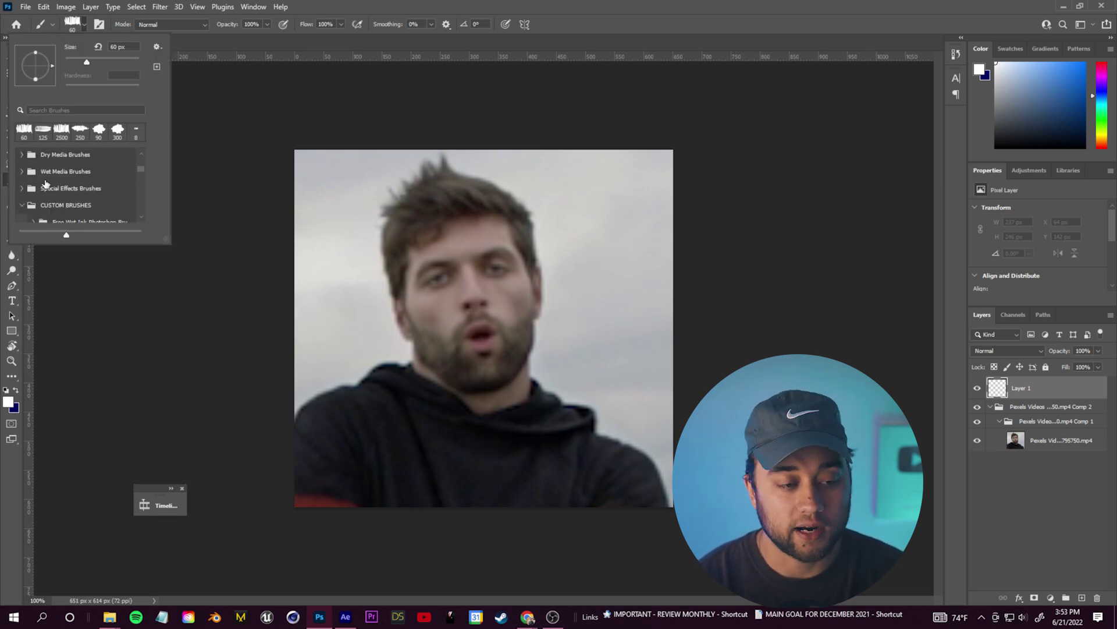
{"action": "scroll", "coordinate": [44, 181], "scroll_direction": "down", "scroll_amount": 2}
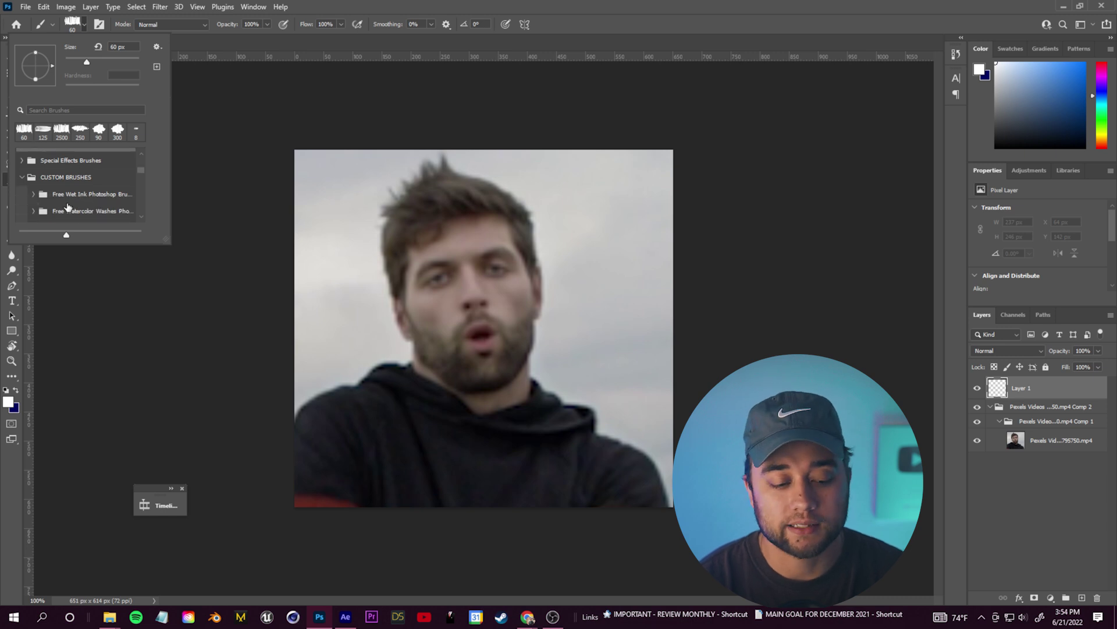
{"action": "left_click", "coordinate": [43, 199]}
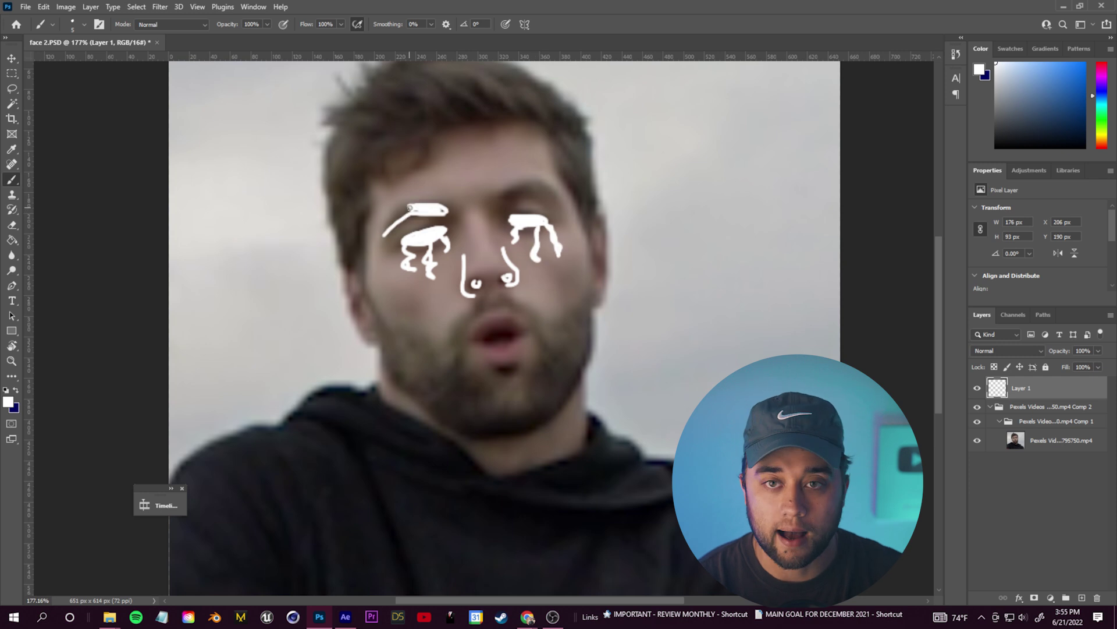
Trace the man's mouth, face outline, ears and hair with thin white brush lines on Layer 1.
{"action": "left_click_drag", "start_coordinate": [469, 317], "coordinate": [527, 312]}
{"action": "left_click_drag", "start_coordinate": [477, 361], "coordinate": [529, 358]}
{"action": "left_click_drag", "start_coordinate": [376, 344], "coordinate": [544, 396]}
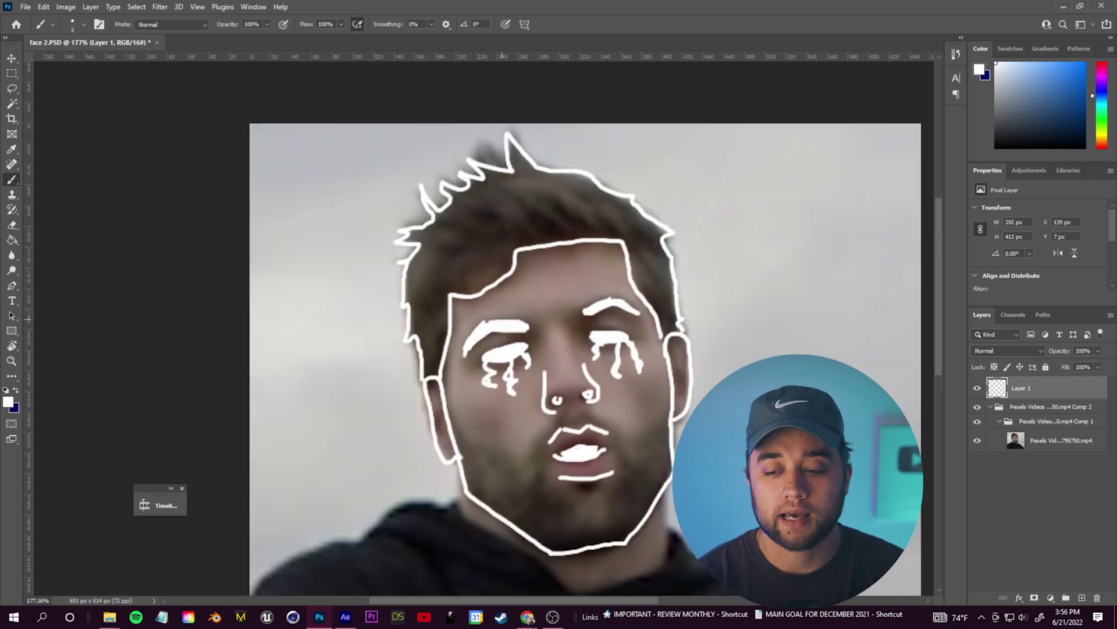
Hide the Pexels footage layer so only the white line drawing remains on a transparent background.
{"action": "scroll", "coordinate": [490, 313], "scroll_direction": "down", "scroll_amount": 3}
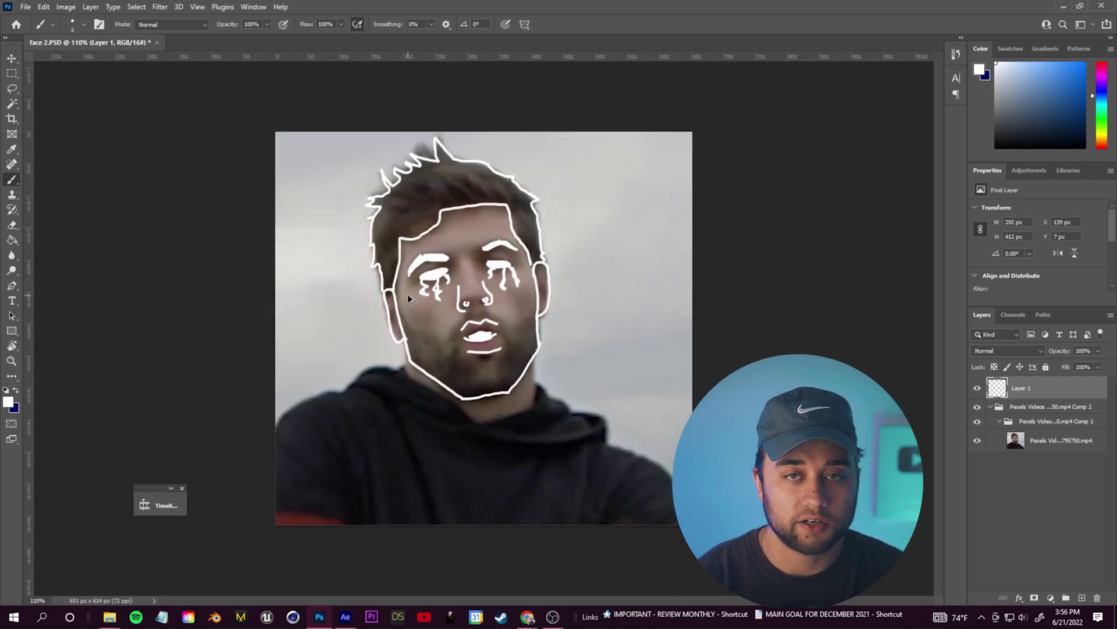
{"action": "left_click", "coordinate": [978, 442]}
{"action": "left_click", "coordinate": [978, 442]}
{"action": "left_click", "coordinate": [979, 442]}
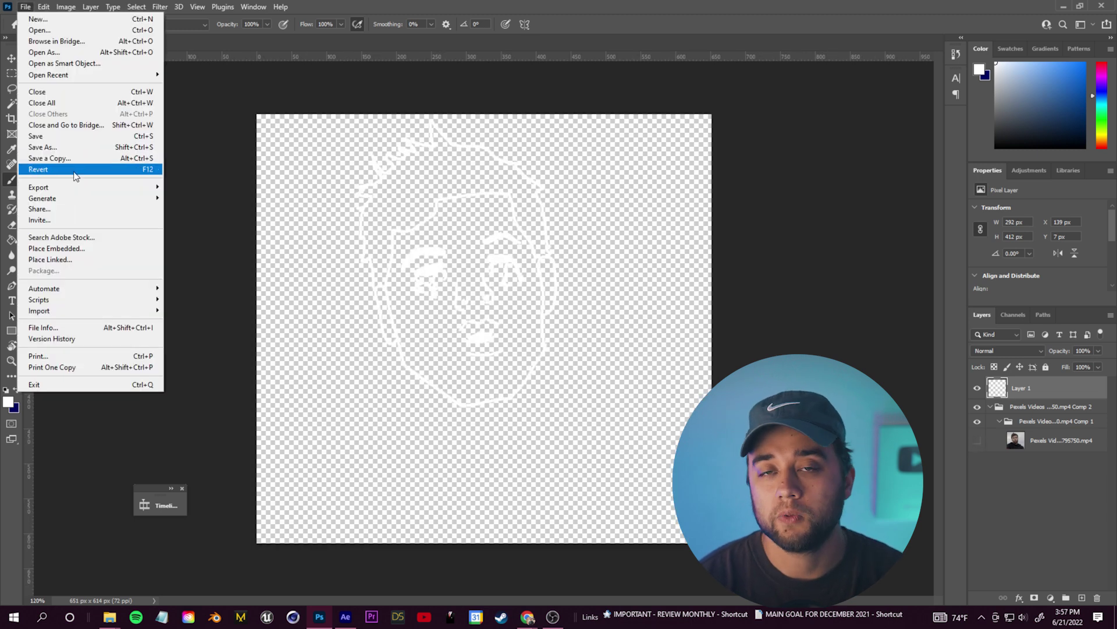
Save the line drawing as a new PSD named face animated 2 in the Infinity Zoom folder.
{"action": "left_click", "coordinate": [72, 150]}
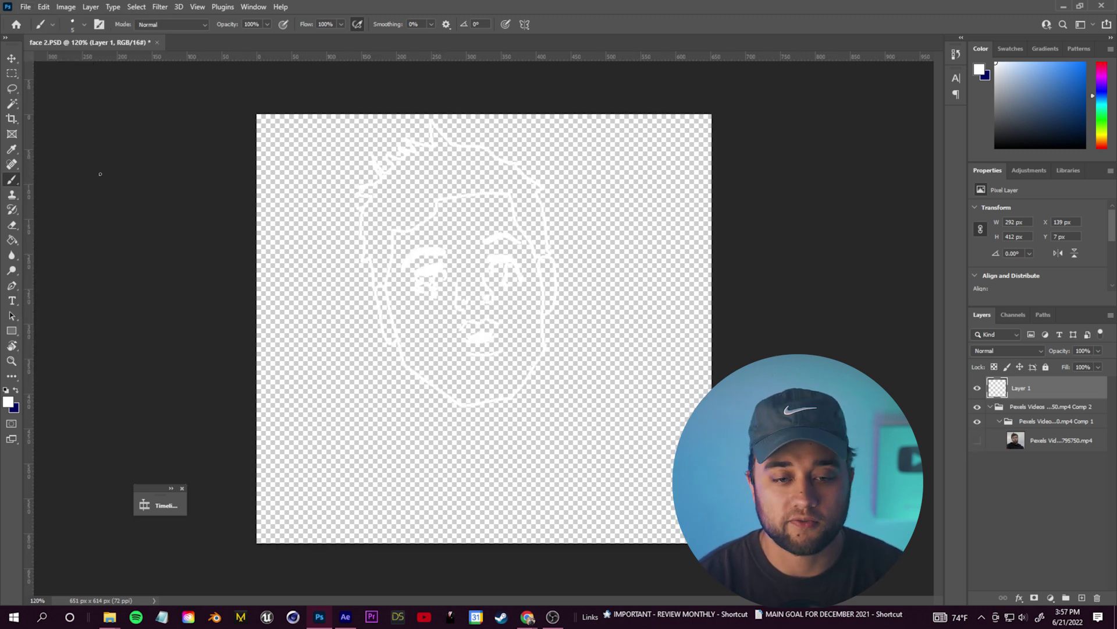
{"action": "left_click", "coordinate": [667, 374]}
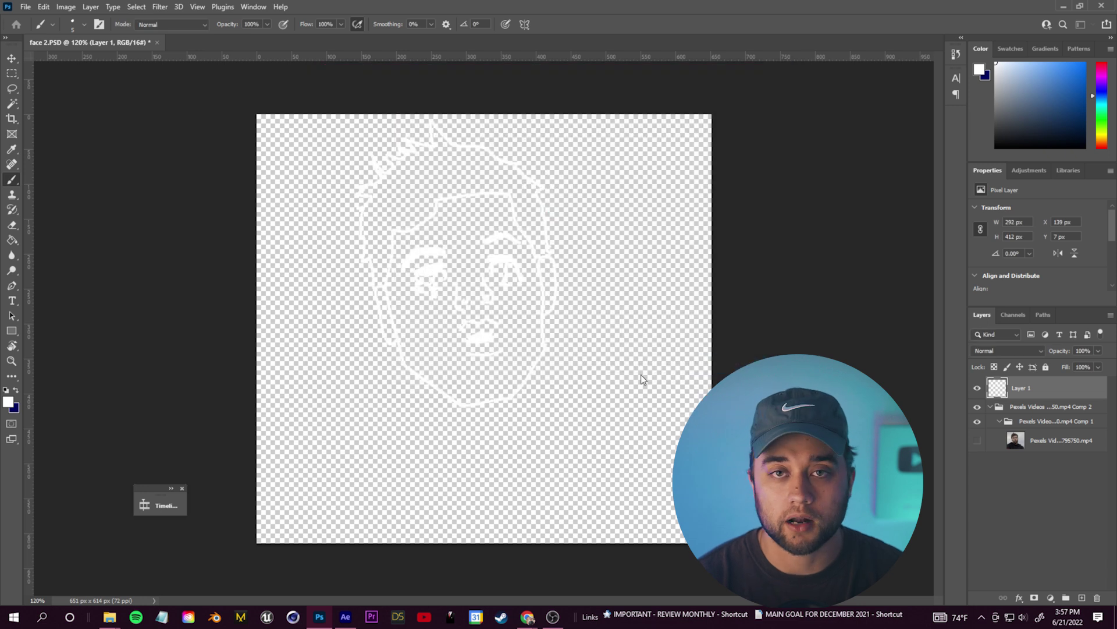
{"action": "type", "text": "face animated 2"}
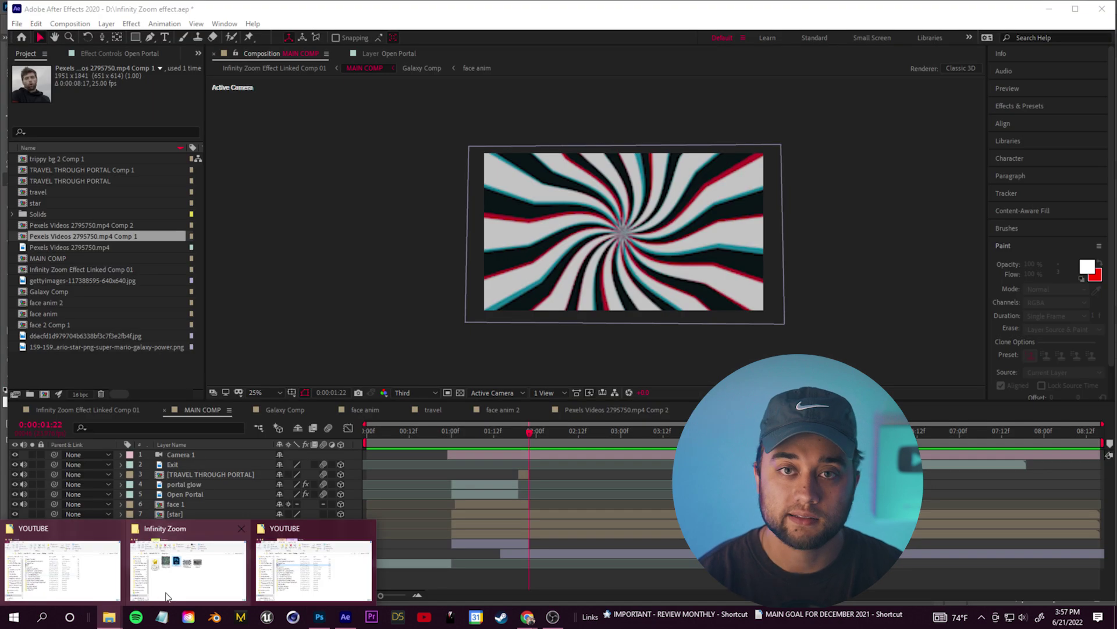
Switch to After Effects and import the face animated 2 PSD as Composition - Retain Layer Sizes with editable layer styles.
{"action": "left_click", "coordinate": [186, 574]}
{"action": "left_click_drag", "start_coordinate": [463, 163], "coordinate": [216, 575]}
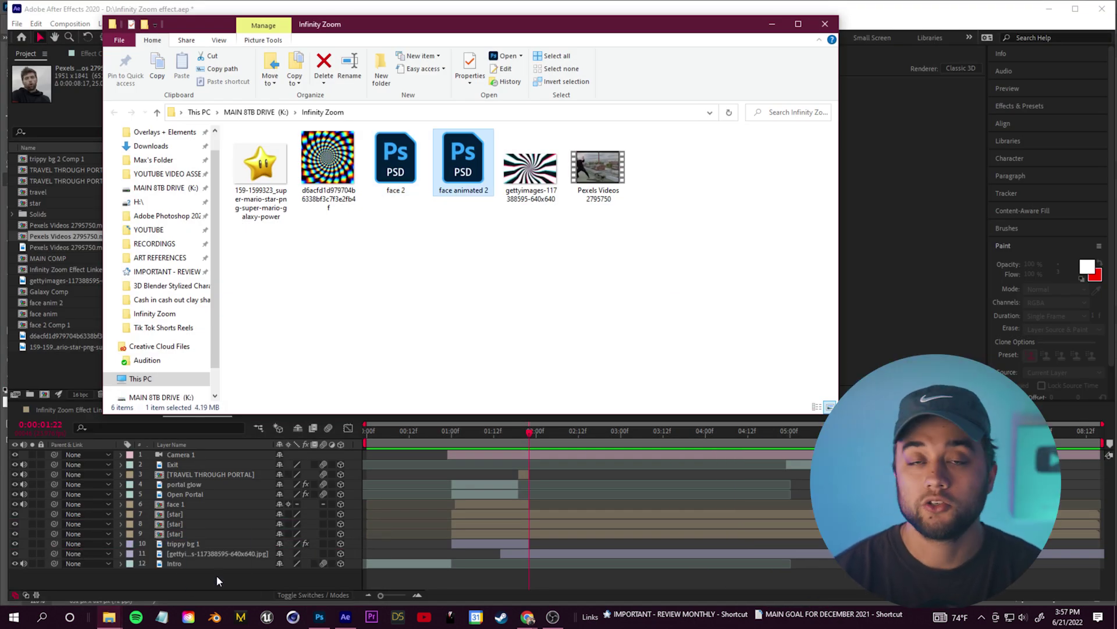
{"action": "left_click", "coordinate": [774, 23]}
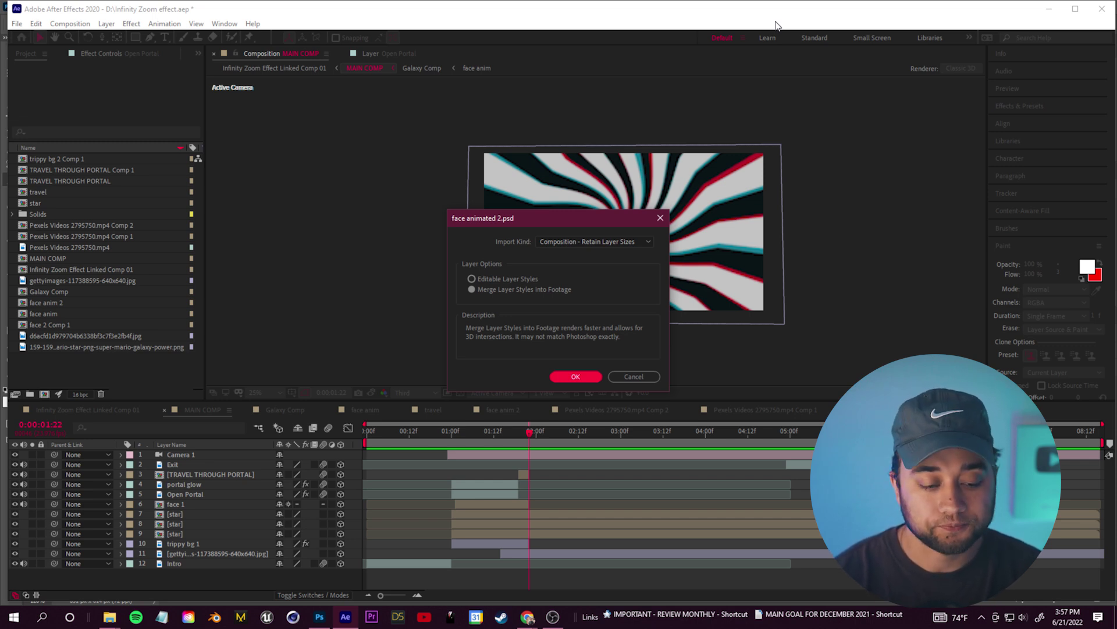
{"action": "left_click", "coordinate": [472, 279]}
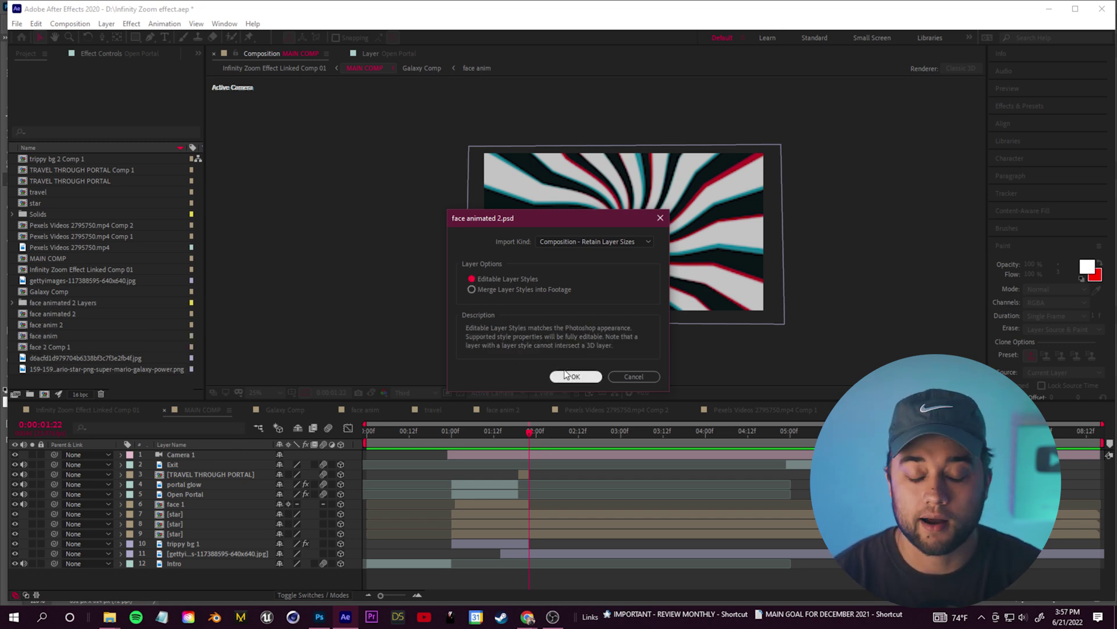
Import face animated 2 again as Composition - Retain Layer Sizes, merging layer styles into footage.
{"action": "left_click", "coordinate": [575, 242]}
{"action": "left_click", "coordinate": [577, 242]}
{"action": "left_click", "coordinate": [578, 242]}
{"action": "left_click", "coordinate": [575, 268]}
{"action": "left_click", "coordinate": [581, 242]}
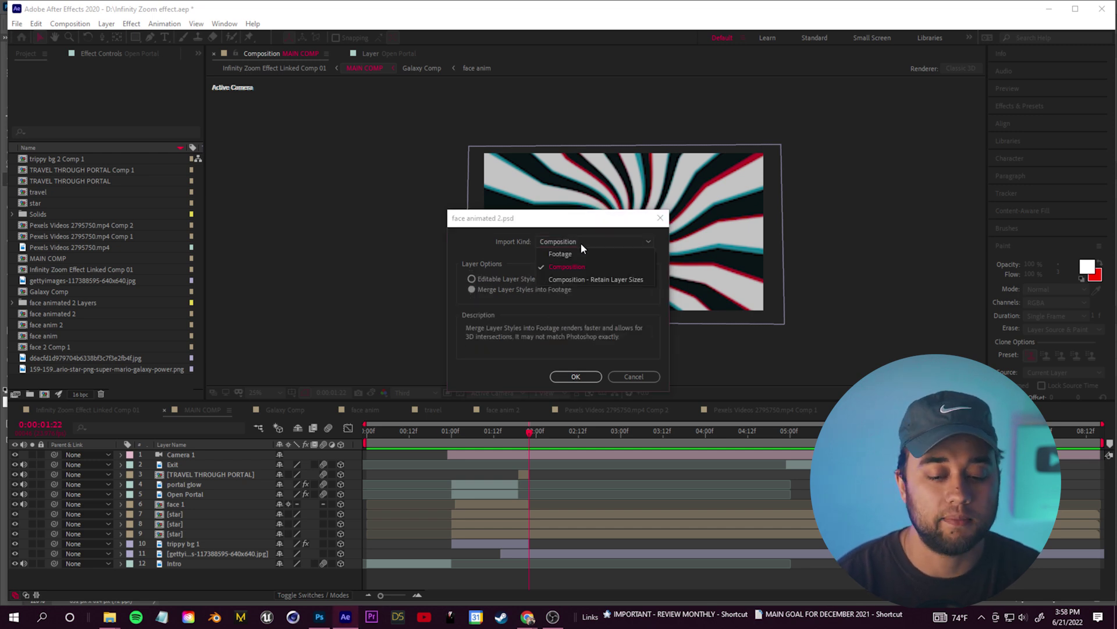
{"action": "left_click", "coordinate": [578, 277]}
{"action": "left_click", "coordinate": [473, 280]}
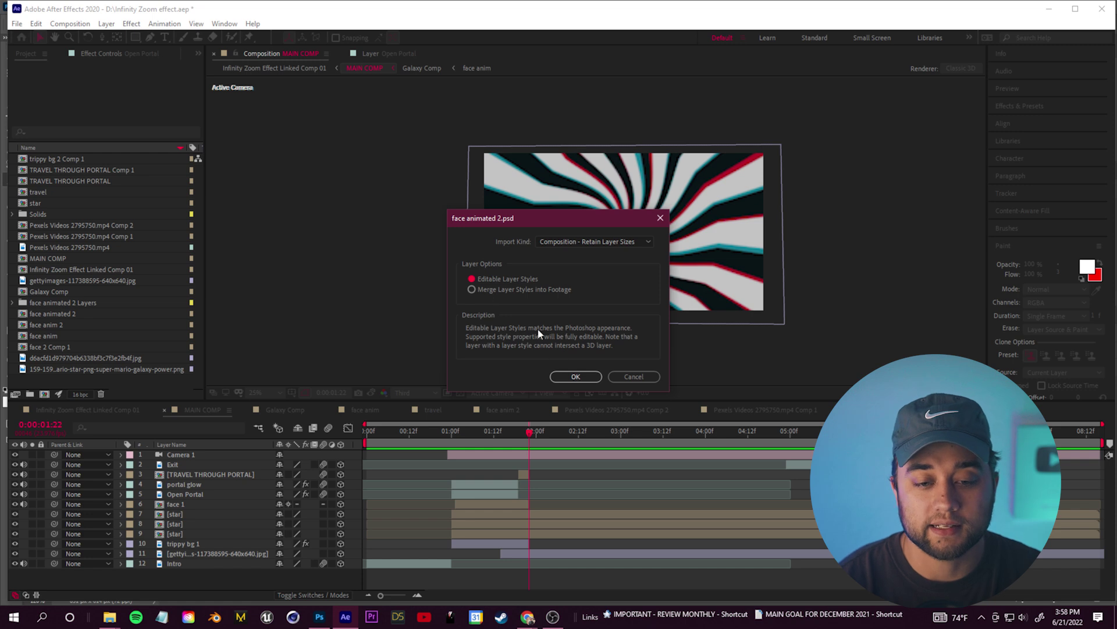
{"action": "left_click", "coordinate": [471, 290]}
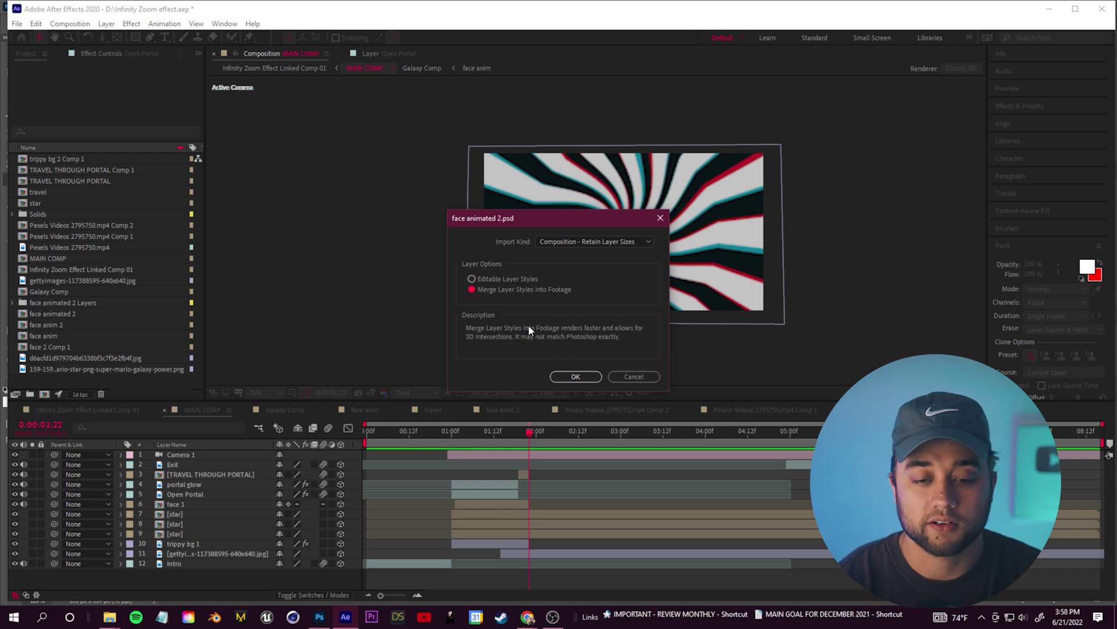
{"action": "left_click", "coordinate": [576, 376]}
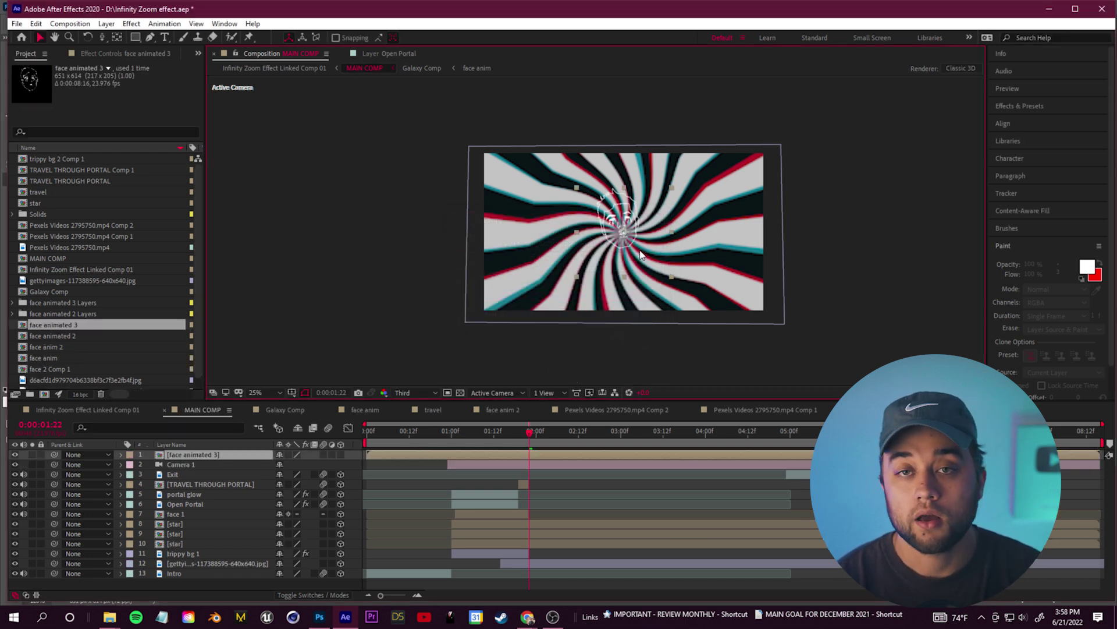
Shift the face animated 3 layer in MAIN COMP to start shortly before 0:00:01:22 and make it a 3D layer.
{"action": "left_click_drag", "start_coordinate": [423, 452], "coordinate": [584, 460]}
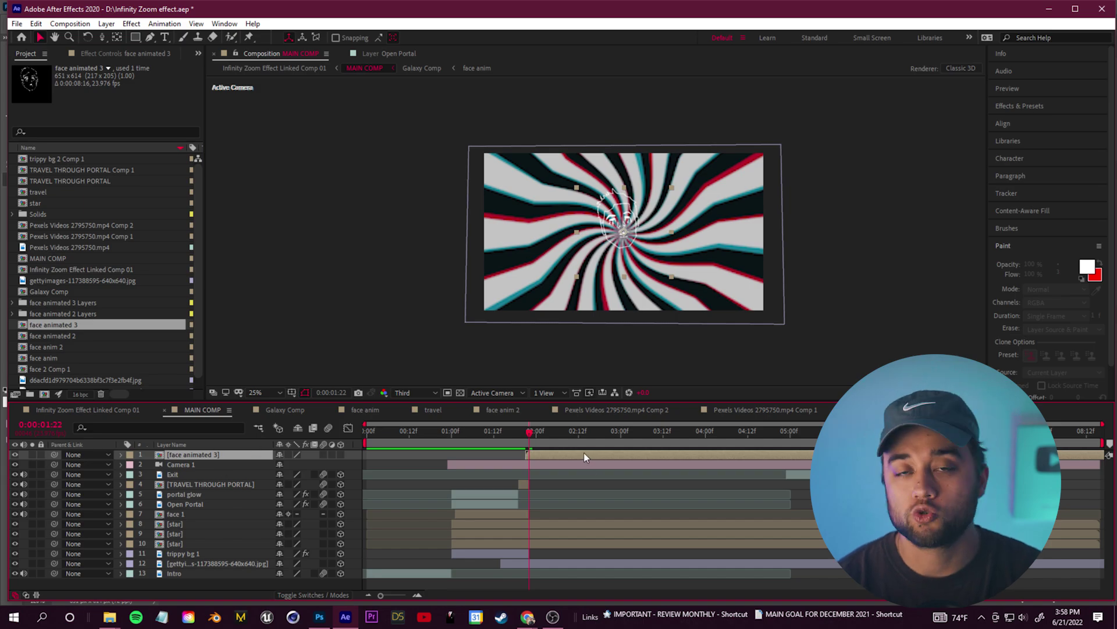
{"action": "left_click_drag", "start_coordinate": [584, 452], "coordinate": [571, 455]}
{"action": "left_click", "coordinate": [341, 454]}
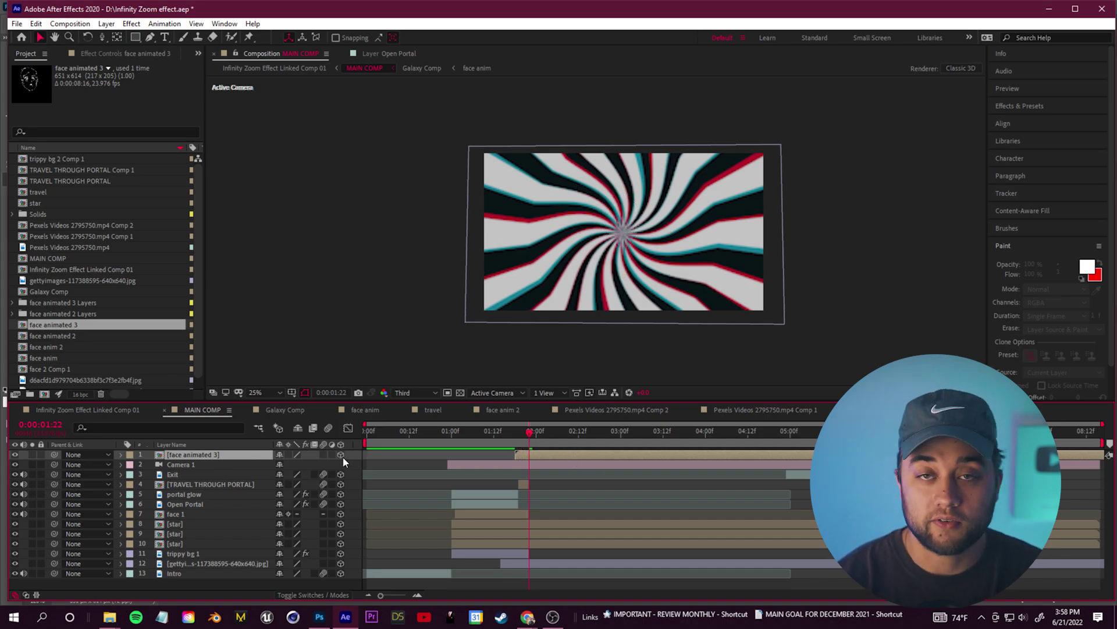
Adjust the face animated 3 layer's Z position so the face shows inside the glowing portal at 0:00:01:20.
{"action": "key", "text": "space"}
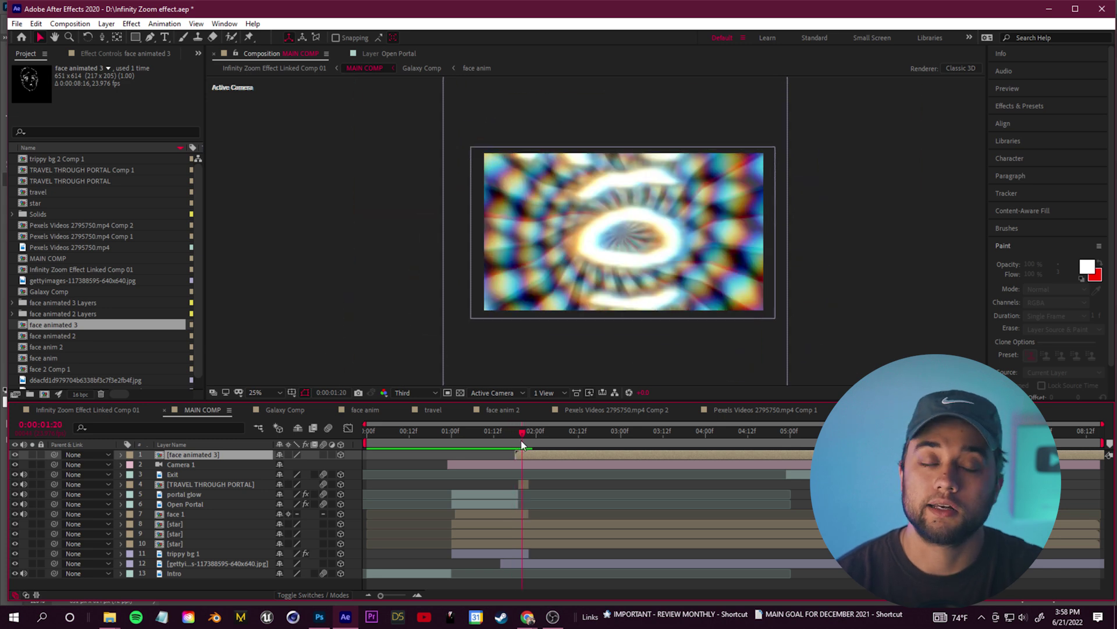
{"action": "left_click_drag", "start_coordinate": [511, 447], "coordinate": [523, 449]}
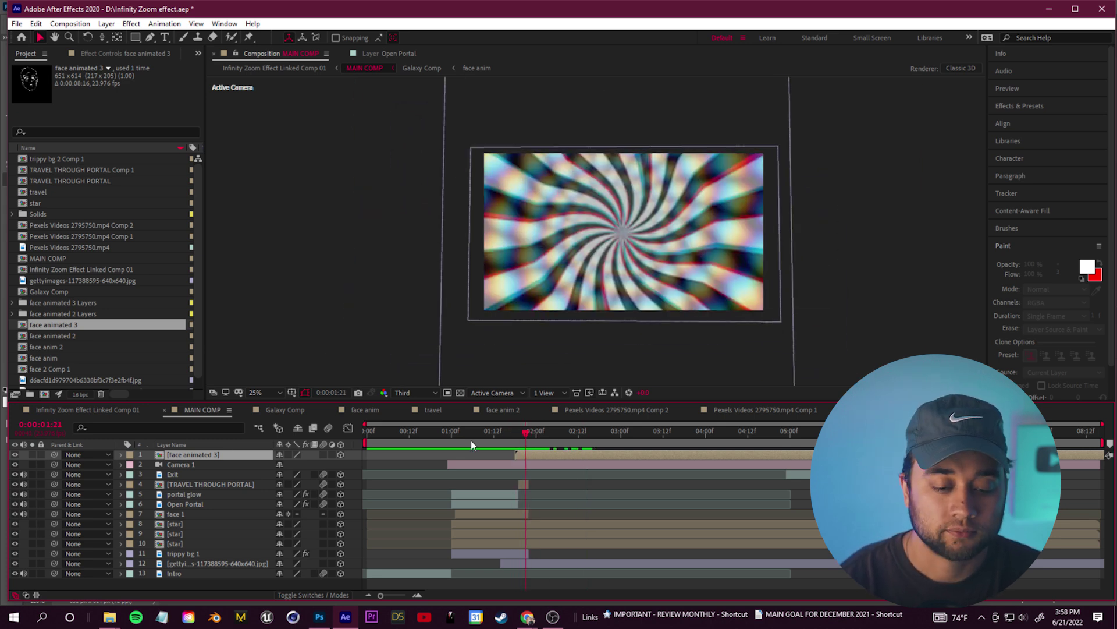
{"action": "left_click", "coordinate": [536, 443]}
{"action": "left_click", "coordinate": [121, 455]}
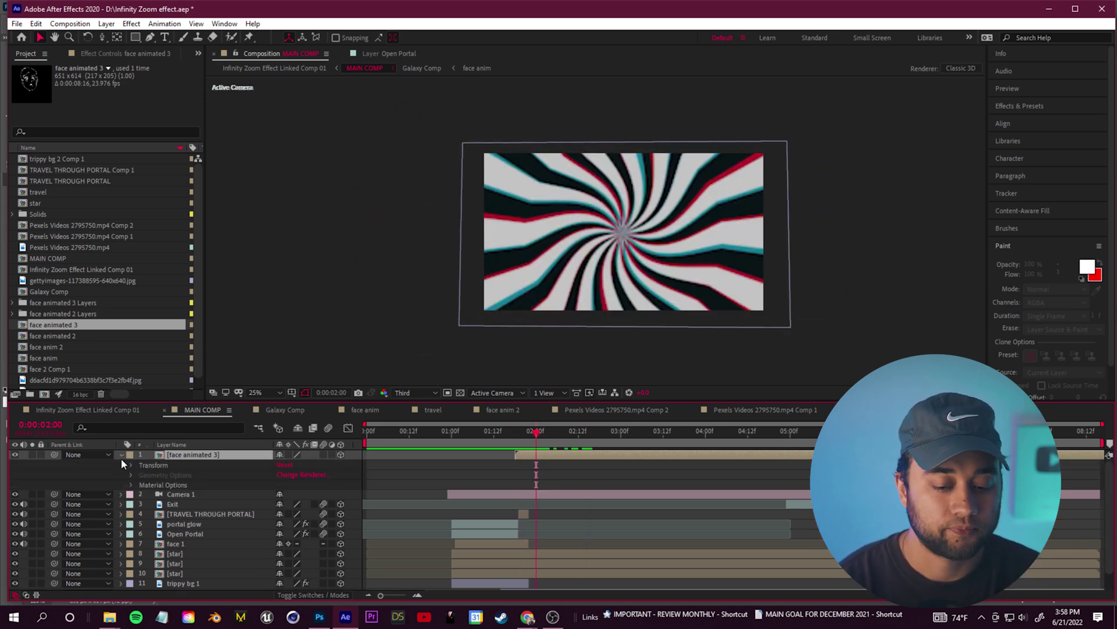
{"action": "left_click", "coordinate": [131, 465]}
{"action": "left_click_drag", "start_coordinate": [316, 491], "coordinate": [273, 489]}
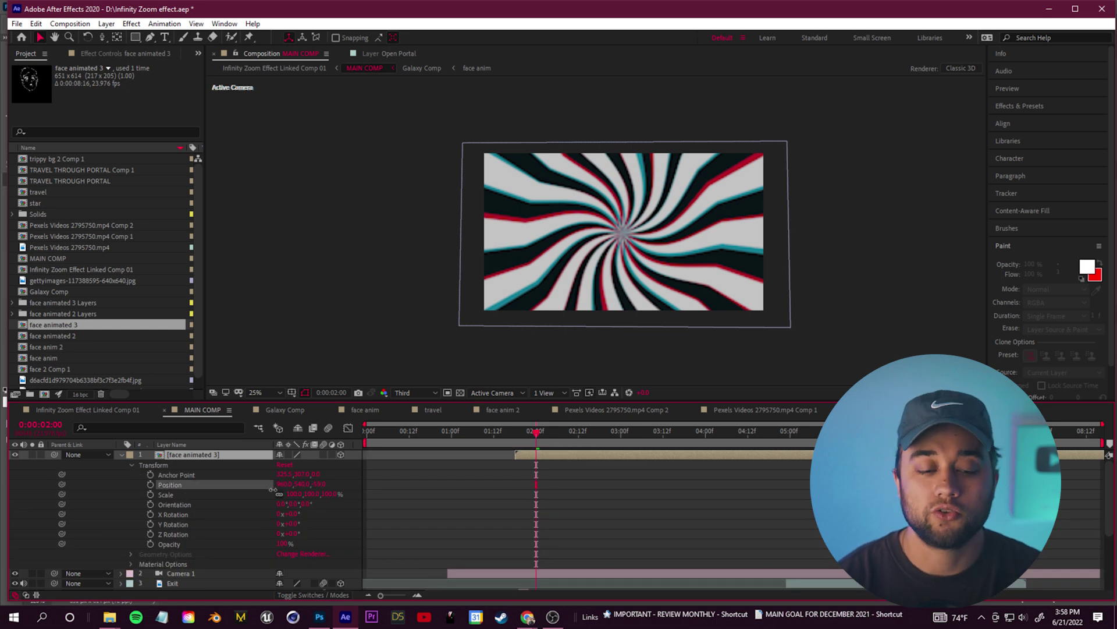
{"action": "mouse_move", "coordinate": [535, 433]}
{"action": "left_mouse_down"}
{"action": "mouse_move", "coordinate": [494, 442]}
{"action": "mouse_move", "coordinate": [547, 444]}
{"action": "mouse_move", "coordinate": [522, 445]}
{"action": "left_mouse_up"}
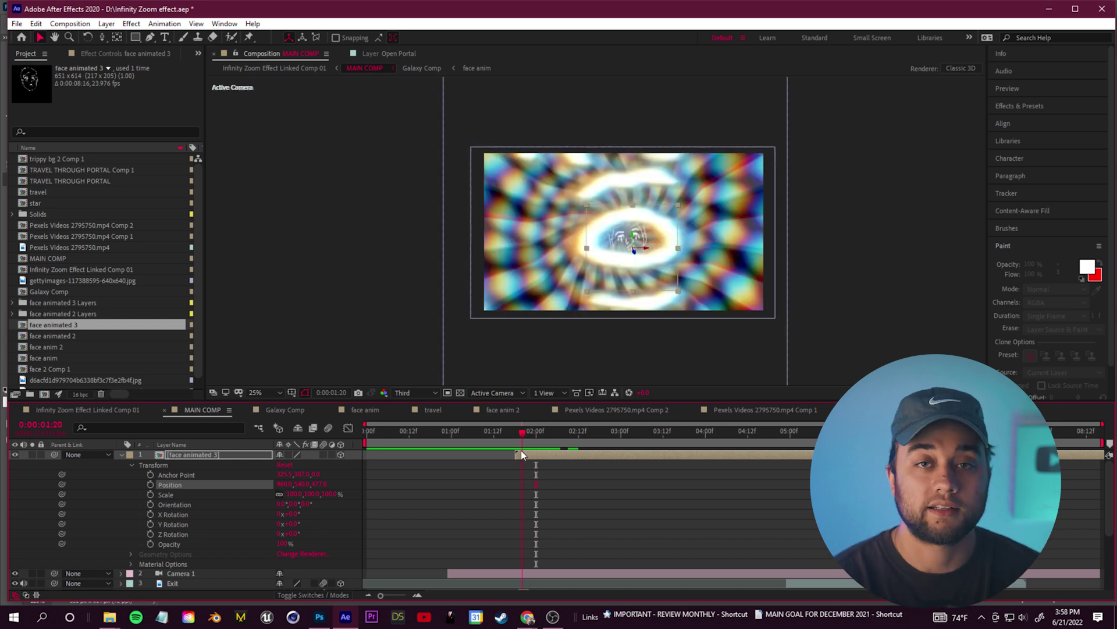
{"action": "left_click_drag", "start_coordinate": [345, 484], "coordinate": [248, 493]}
At 0:00:02:00, reposition the line-drawn face so it sits over the centre of the spiral background.
{"action": "left_click_drag", "start_coordinate": [524, 434], "coordinate": [510, 435]}
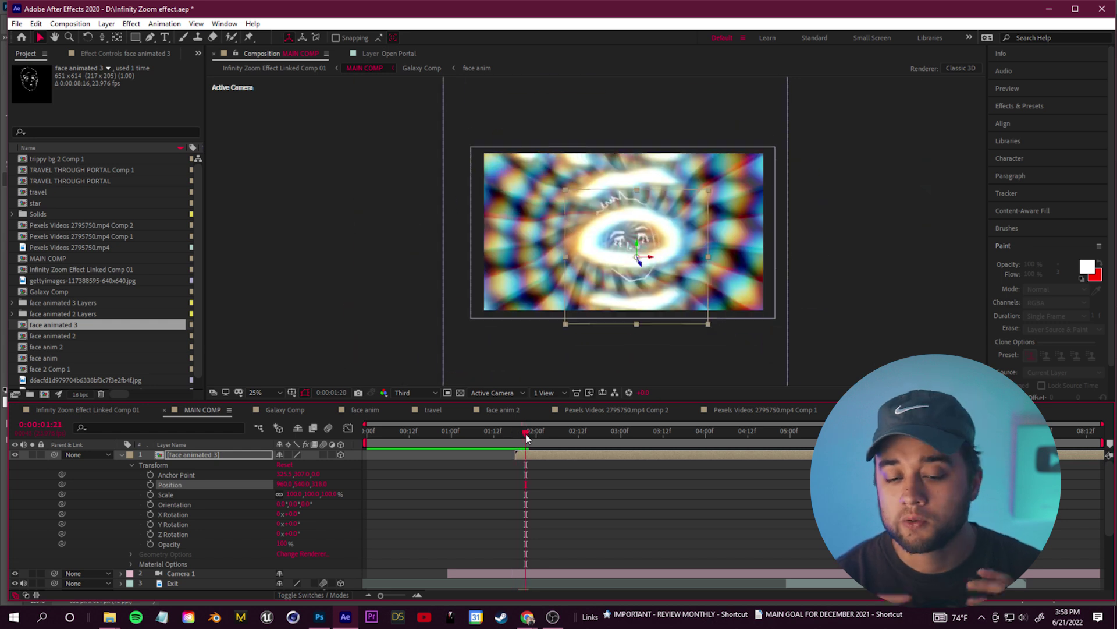
{"action": "left_click", "coordinate": [539, 436]}
{"action": "left_click_drag", "start_coordinate": [707, 227], "coordinate": [687, 199]}
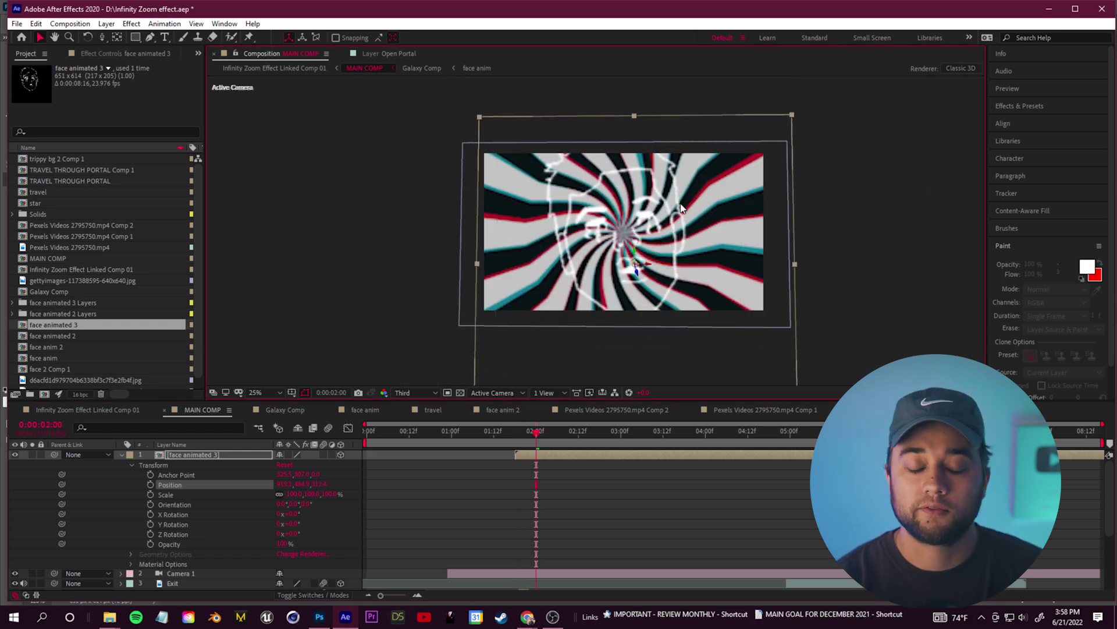
Review the line-drawn face over the spiral background between 0:00:01:18 and 0:00:02:01 at Full and Third preview resolution.
{"action": "left_click_drag", "start_coordinate": [543, 431], "coordinate": [529, 452]}
{"action": "left_click", "coordinate": [416, 392]}
{"action": "left_click", "coordinate": [410, 423]}
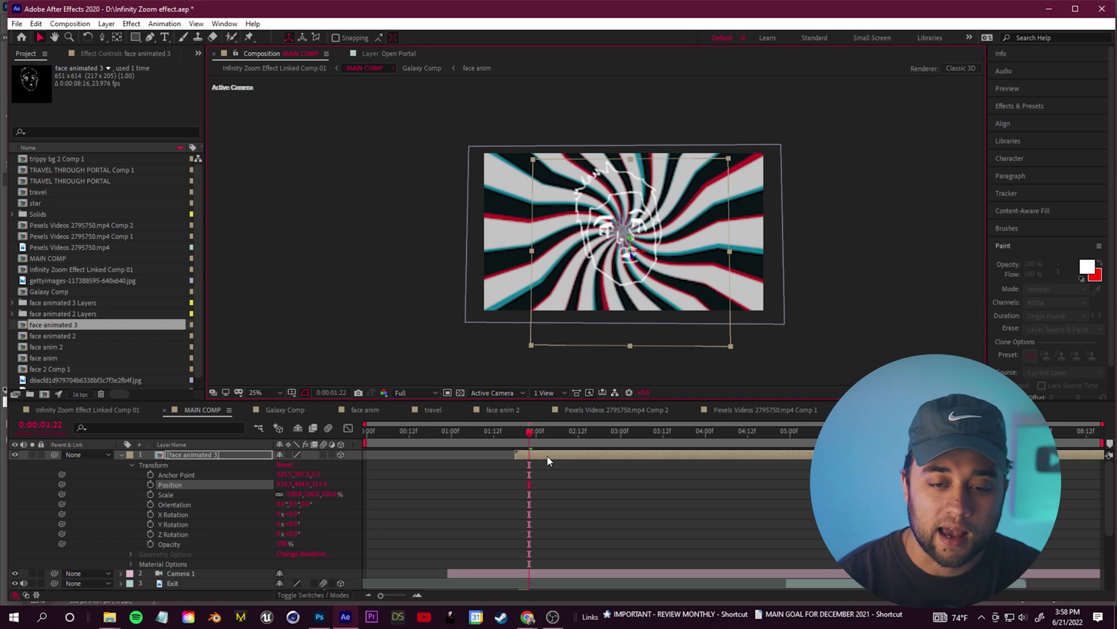
{"action": "mouse_move", "coordinate": [523, 447]}
{"action": "left_mouse_down"}
{"action": "mouse_move", "coordinate": [459, 441]}
{"action": "mouse_move", "coordinate": [532, 445]}
{"action": "left_mouse_up"}
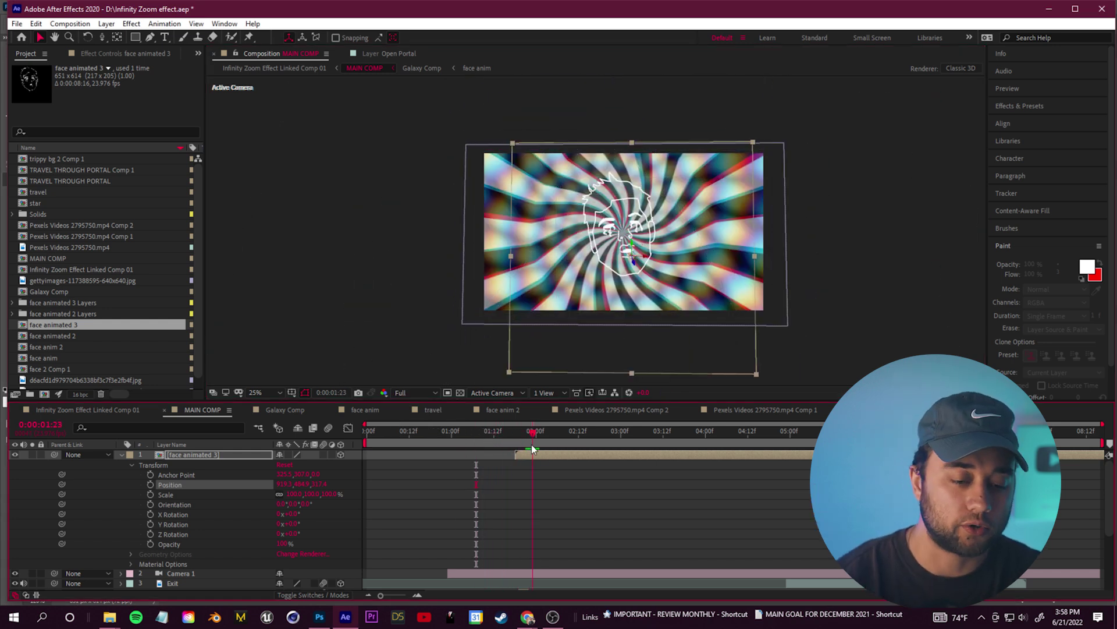
{"action": "left_click", "coordinate": [421, 393]}
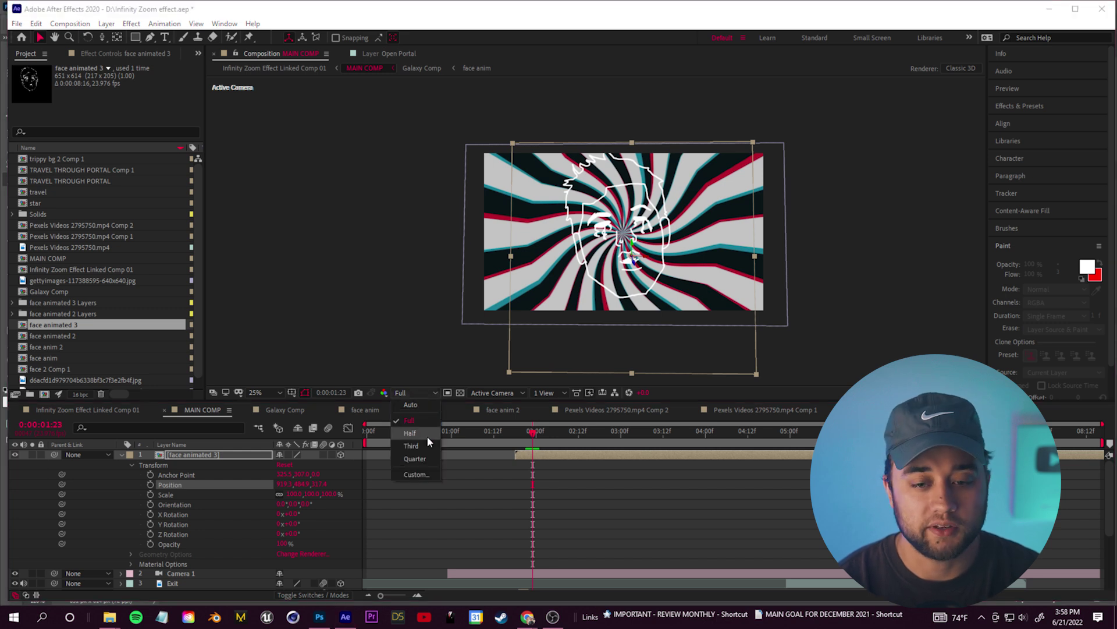
{"action": "left_click", "coordinate": [429, 444]}
{"action": "mouse_move", "coordinate": [530, 442]}
{"action": "left_mouse_down"}
{"action": "mouse_move", "coordinate": [505, 446]}
{"action": "mouse_move", "coordinate": [527, 442]}
{"action": "mouse_move", "coordinate": [514, 446]}
{"action": "left_mouse_up"}
{"action": "left_click", "coordinate": [119, 454]}
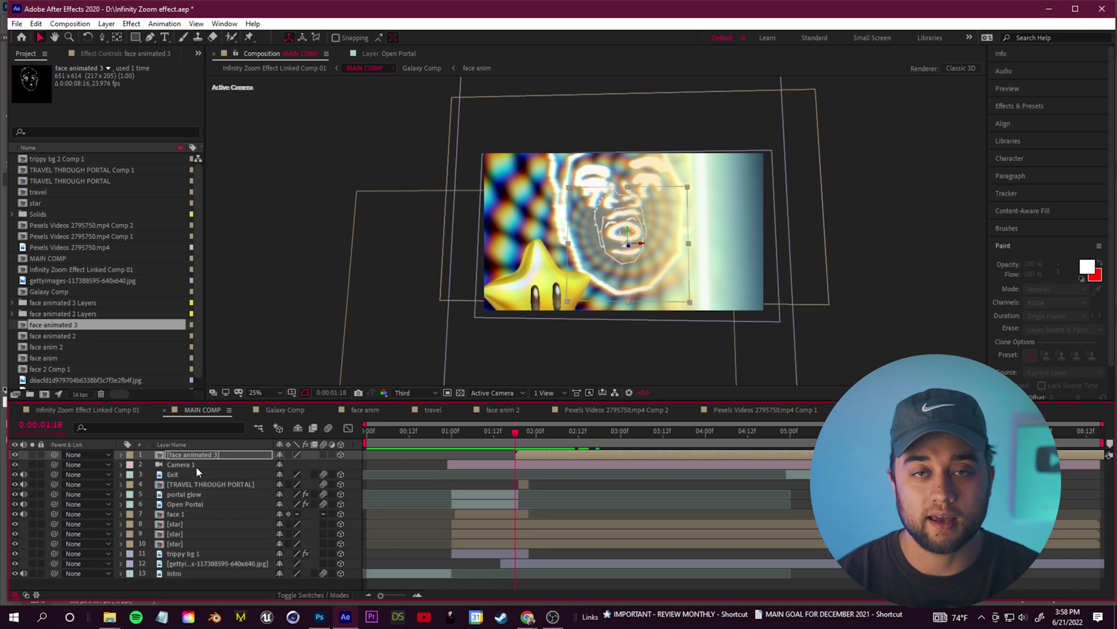
{"action": "left_click_drag", "start_coordinate": [504, 435], "coordinate": [533, 452]}
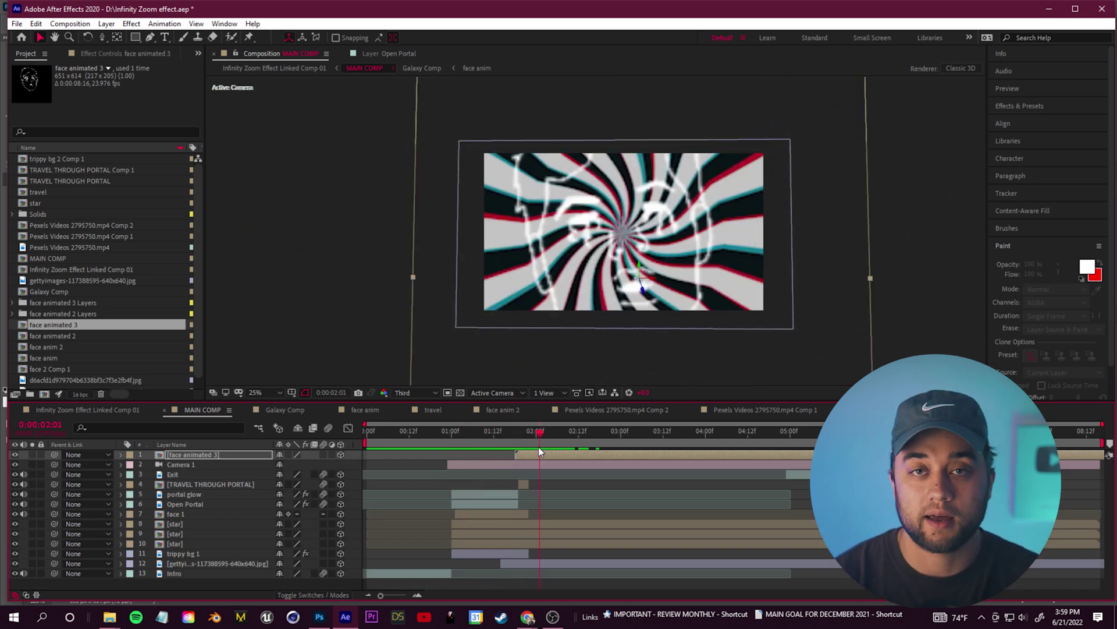
{"action": "left_click", "coordinate": [210, 555]}
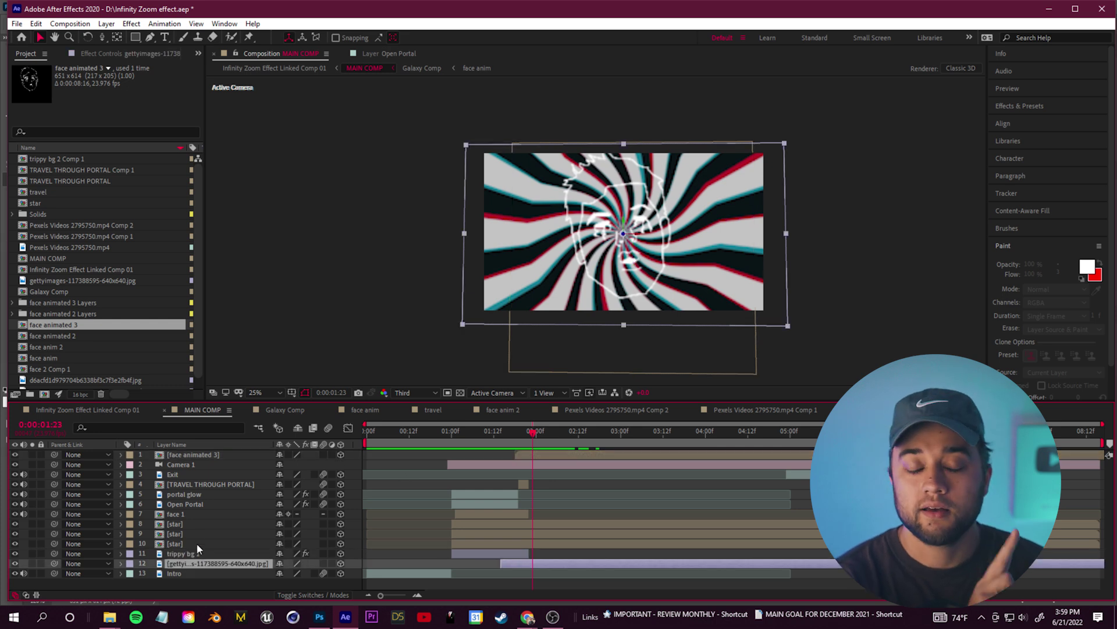
{"action": "left_click", "coordinate": [194, 515]}
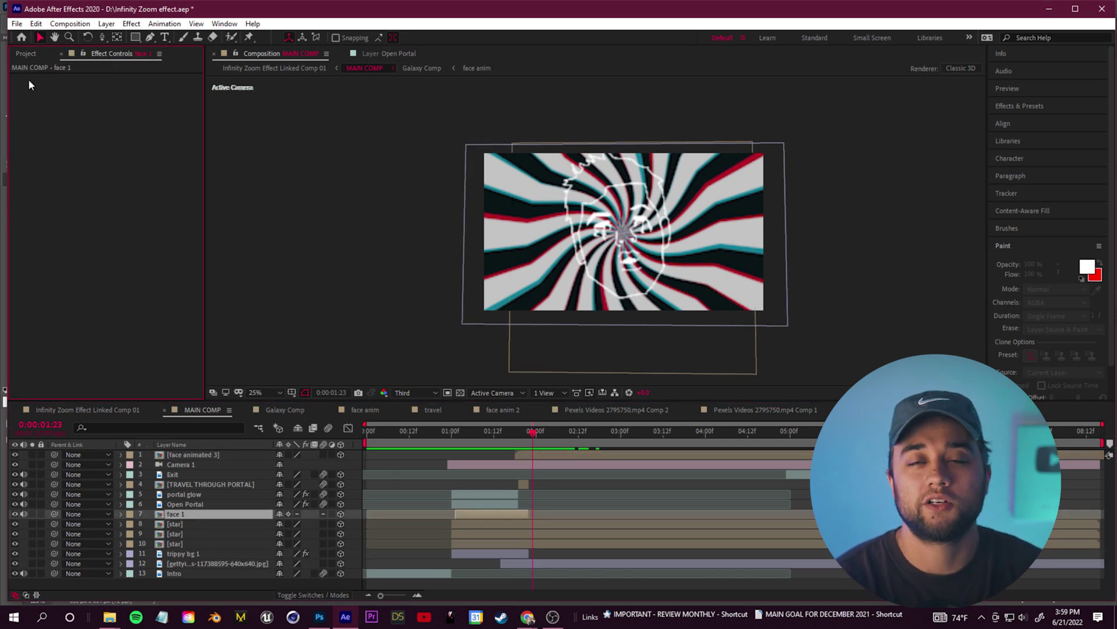
Add the text TUTORIAL beside the face, above the spiral's centre, and set its font to Unispace Bold.
{"action": "left_click_drag", "start_coordinate": [432, 164], "coordinate": [656, 269]}
{"action": "type", "text": "TUTORIAL"}
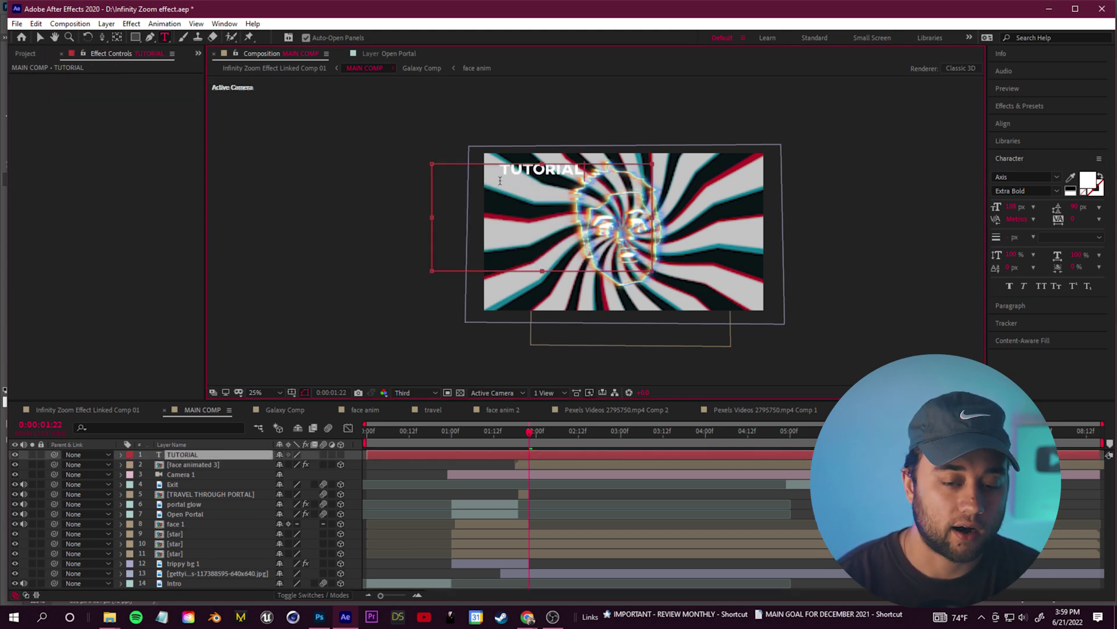
{"action": "key", "text": "ctrl+a"}
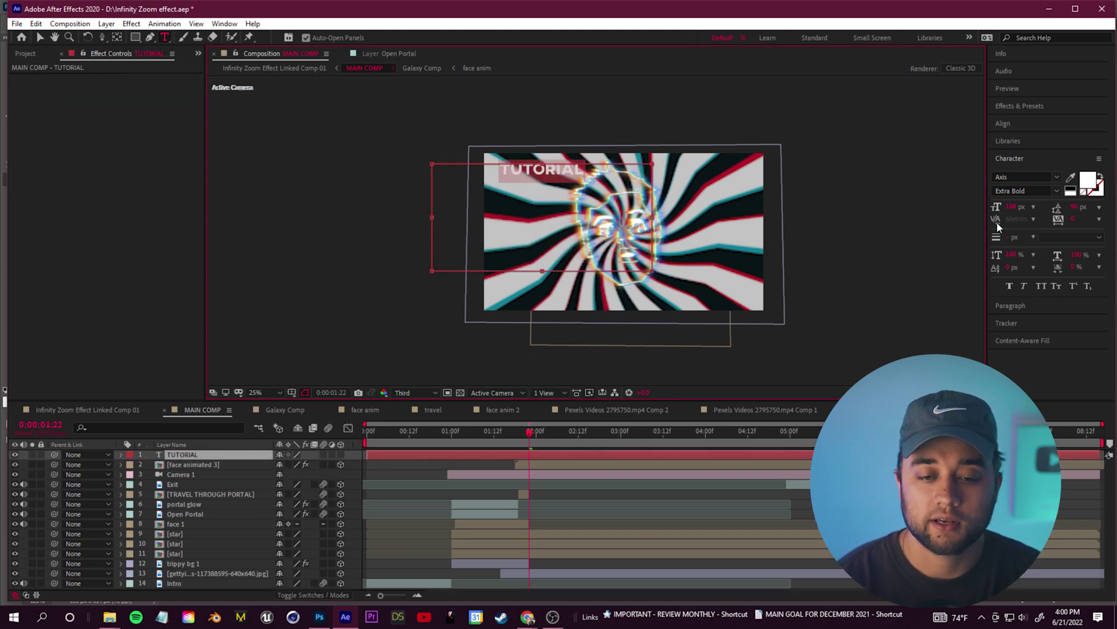
{"action": "left_click", "coordinate": [1055, 177]}
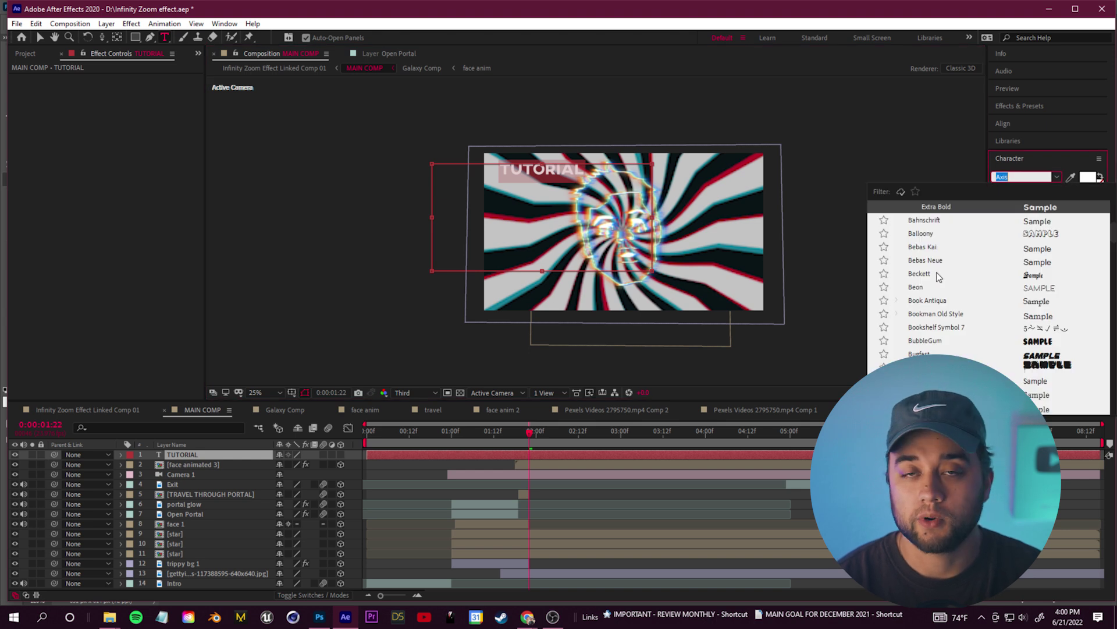
{"action": "left_click", "coordinate": [920, 273]}
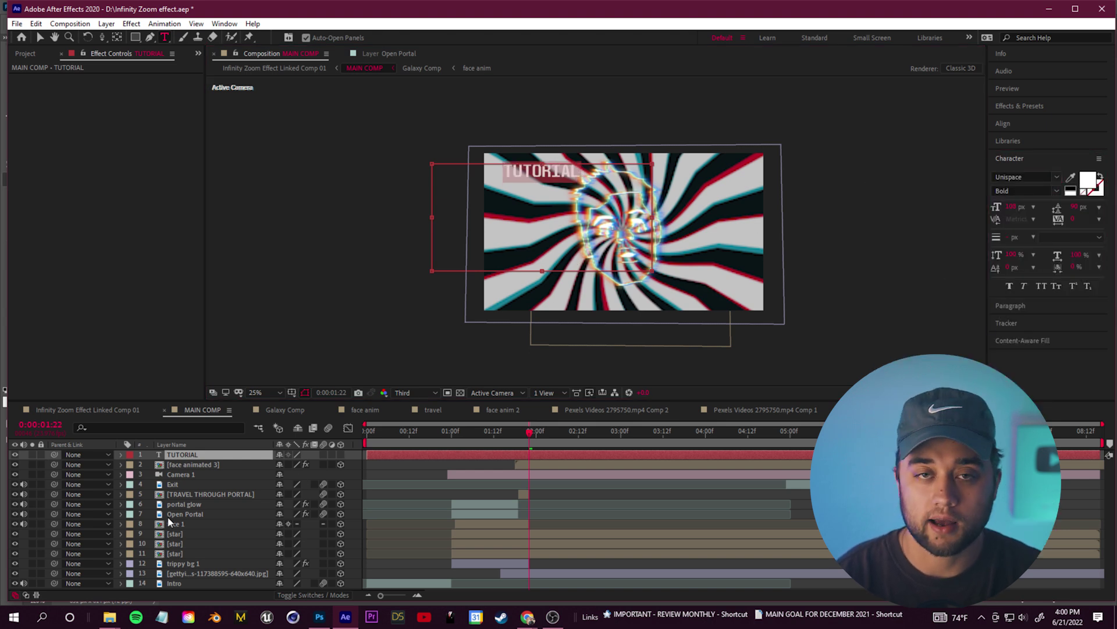
Make the TUTORIAL text a 3D layer and push it back in Z so it sits smaller beside the face.
{"action": "left_click", "coordinate": [340, 454]}
{"action": "left_click_drag", "start_coordinate": [315, 494], "coordinate": [666, 492]}
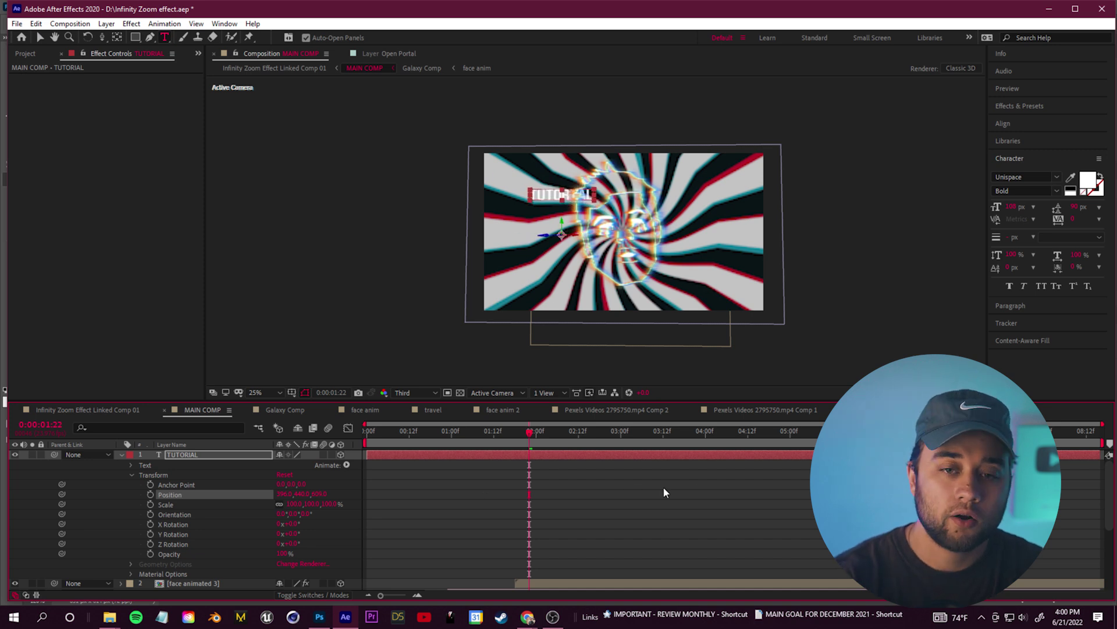
{"action": "left_click", "coordinate": [122, 455]}
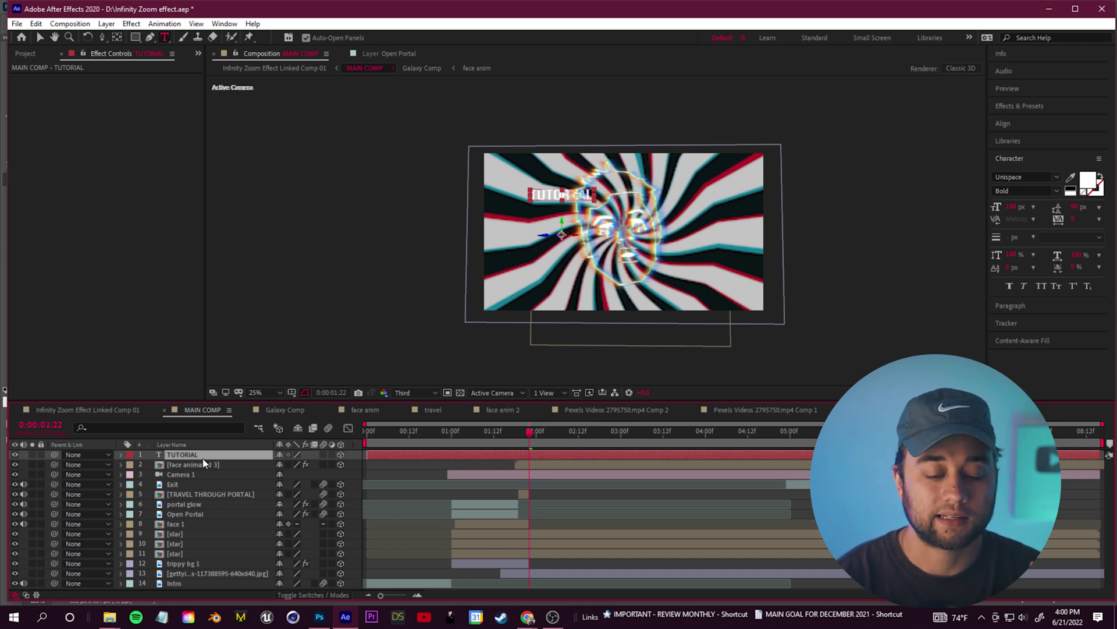
Duplicate the TUTORIAL text layer and shift both text layers to start at 0:00:01:18.
{"action": "key", "text": "ctrl+d"}
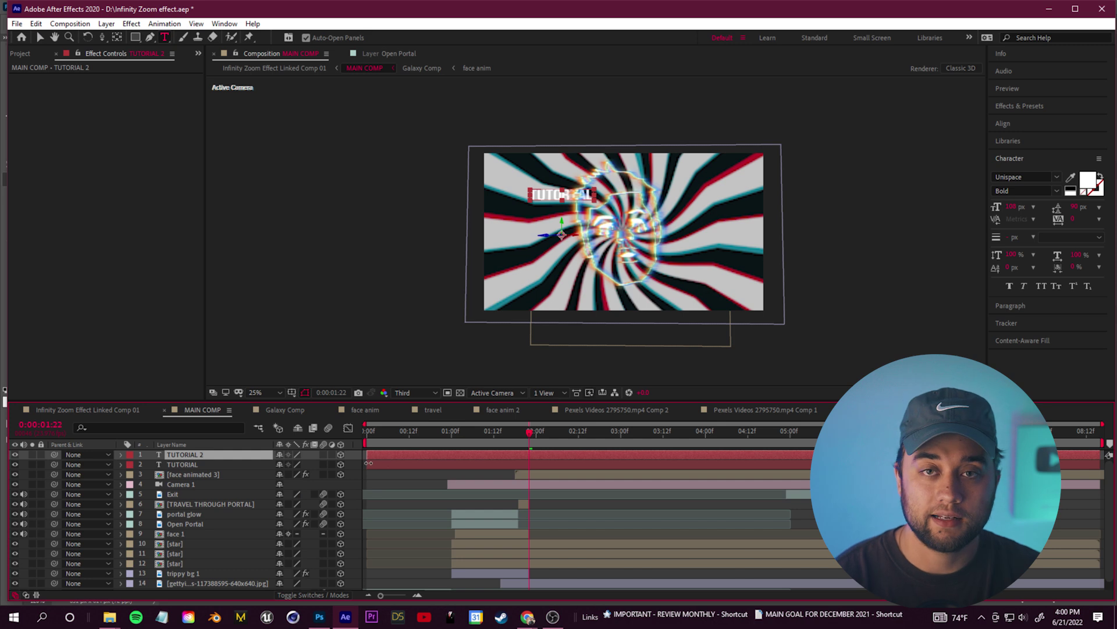
{"action": "left_click", "coordinate": [214, 468], "text": "shift"}
{"action": "left_click_drag", "start_coordinate": [366, 462], "coordinate": [517, 470]}
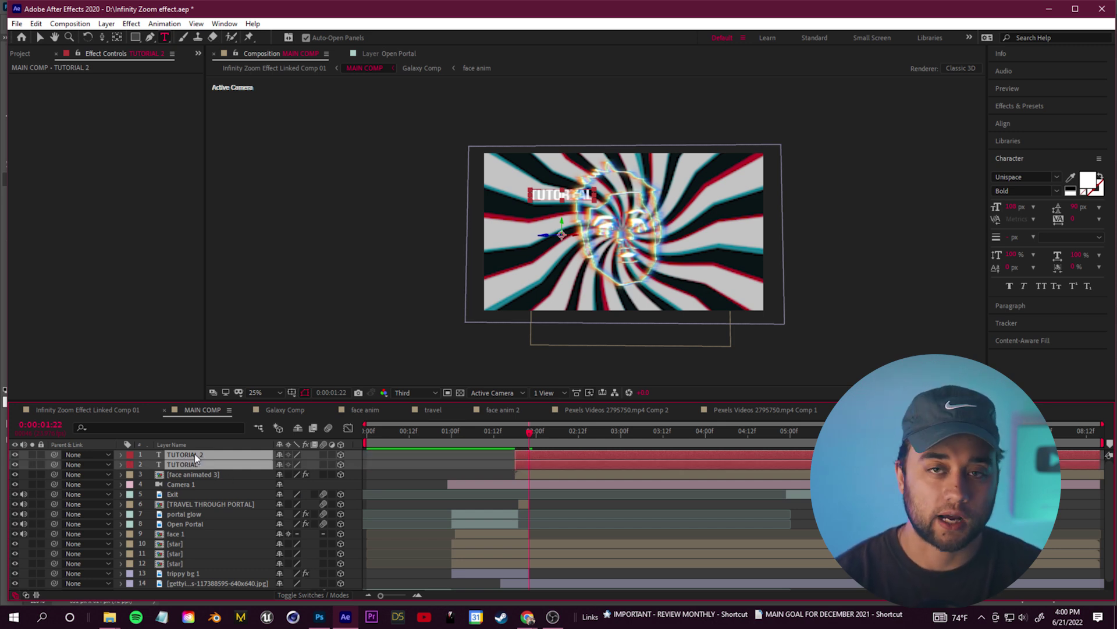
Offset the original TUTORIAL text in depth and diagonally toward the face so it trails behind its duplicate.
{"action": "left_click", "coordinate": [191, 497]}
{"action": "left_click", "coordinate": [182, 464]}
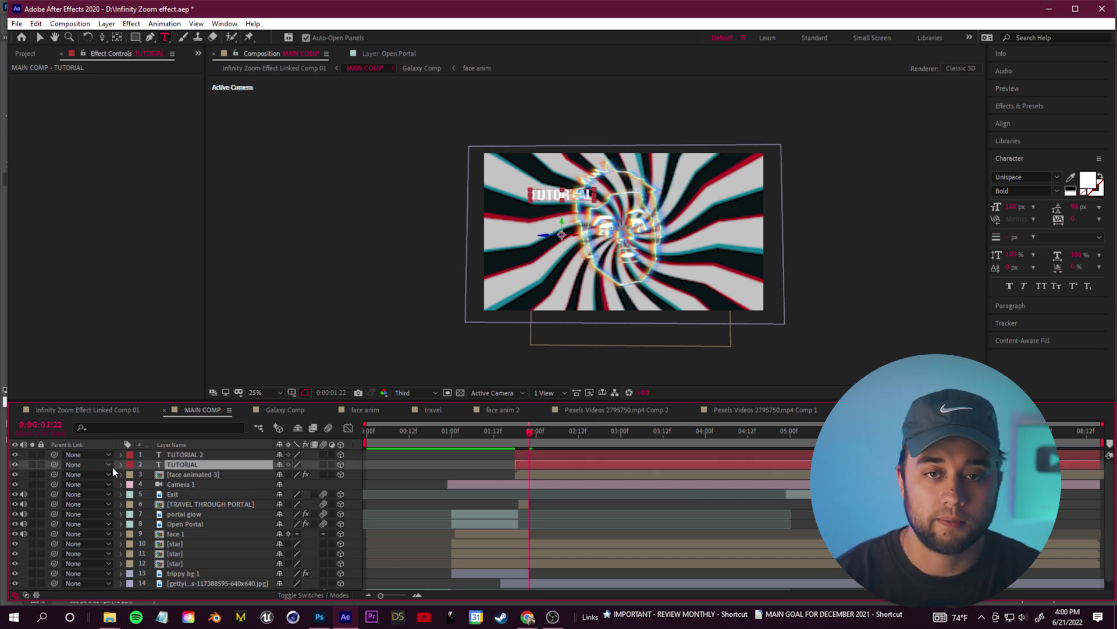
{"action": "left_click", "coordinate": [121, 464]}
{"action": "left_click_drag", "start_coordinate": [324, 508], "coordinate": [428, 523]}
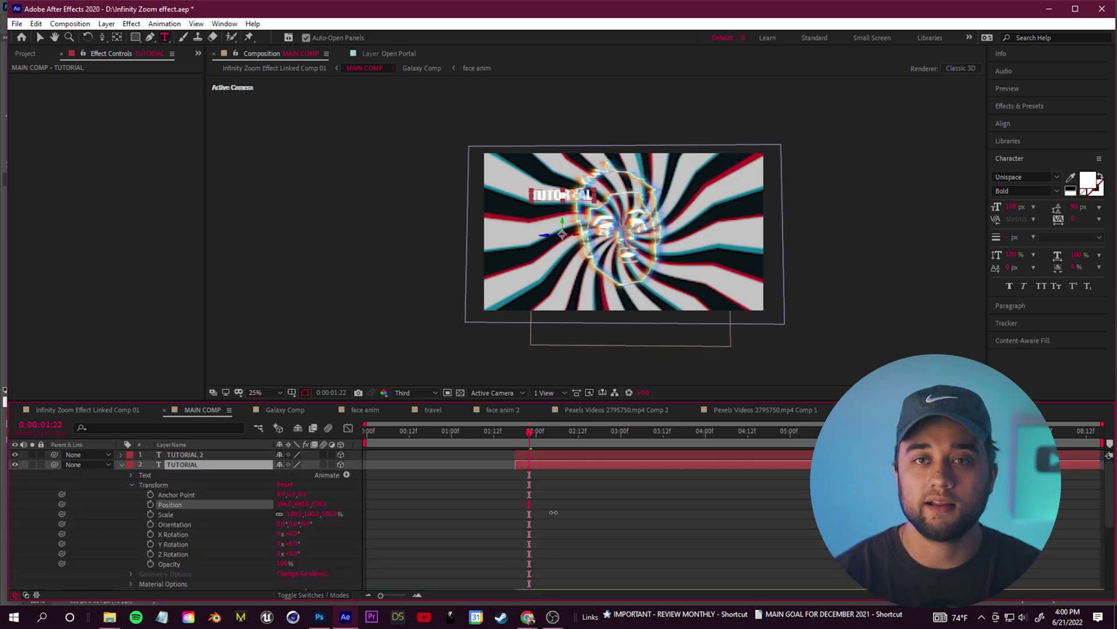
{"action": "left_click", "coordinate": [428, 522]}
{"action": "mouse_move", "coordinate": [531, 439]}
{"action": "left_mouse_down"}
{"action": "mouse_move", "coordinate": [554, 445]}
{"action": "mouse_move", "coordinate": [517, 445]}
{"action": "mouse_move", "coordinate": [533, 442]}
{"action": "left_mouse_up"}
{"action": "key", "text": "ctrl+z"}
{"action": "key", "text": "v"}
{"action": "left_click_drag", "start_coordinate": [542, 237], "coordinate": [571, 246]}
Duplicate the TUTORIAL text again and place the third copy below the other text layers.
{"action": "key", "text": "ctrl+d"}
{"action": "left_click_drag", "start_coordinate": [192, 465], "coordinate": [163, 584]}
{"action": "left_click", "coordinate": [122, 564]}
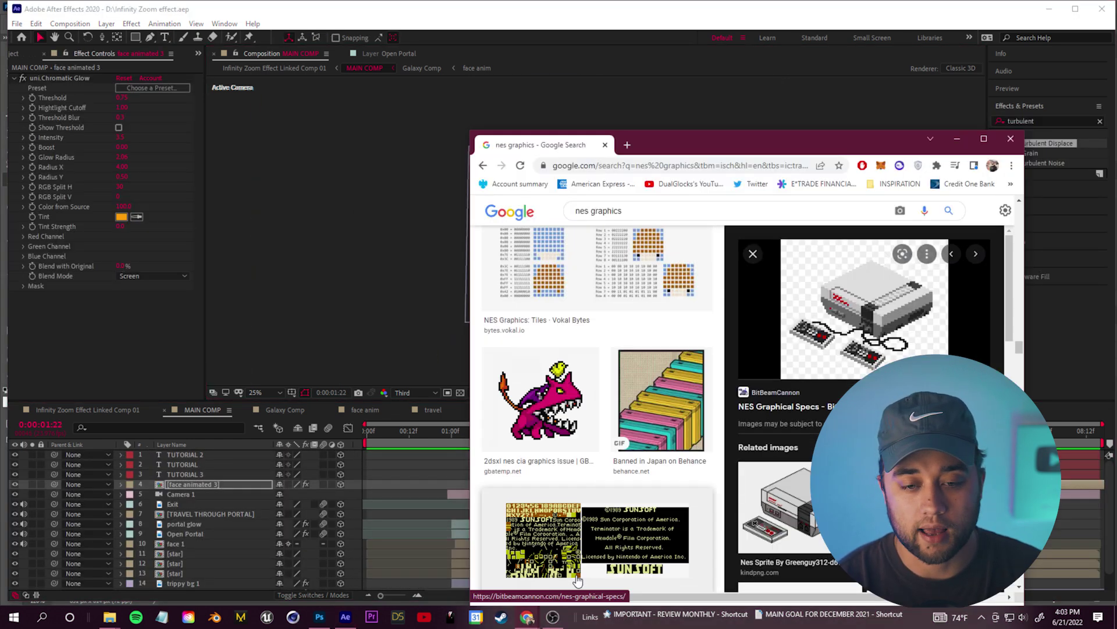
Add the NES console image Icon_System_NES_3x.png to MAIN COMP, place it lower left of the face and start it at 0:00:01:18.
{"action": "left_click", "coordinate": [957, 138]}
{"action": "left_click", "coordinate": [109, 617]}
{"action": "left_click_drag", "start_coordinate": [667, 168], "coordinate": [226, 476]}
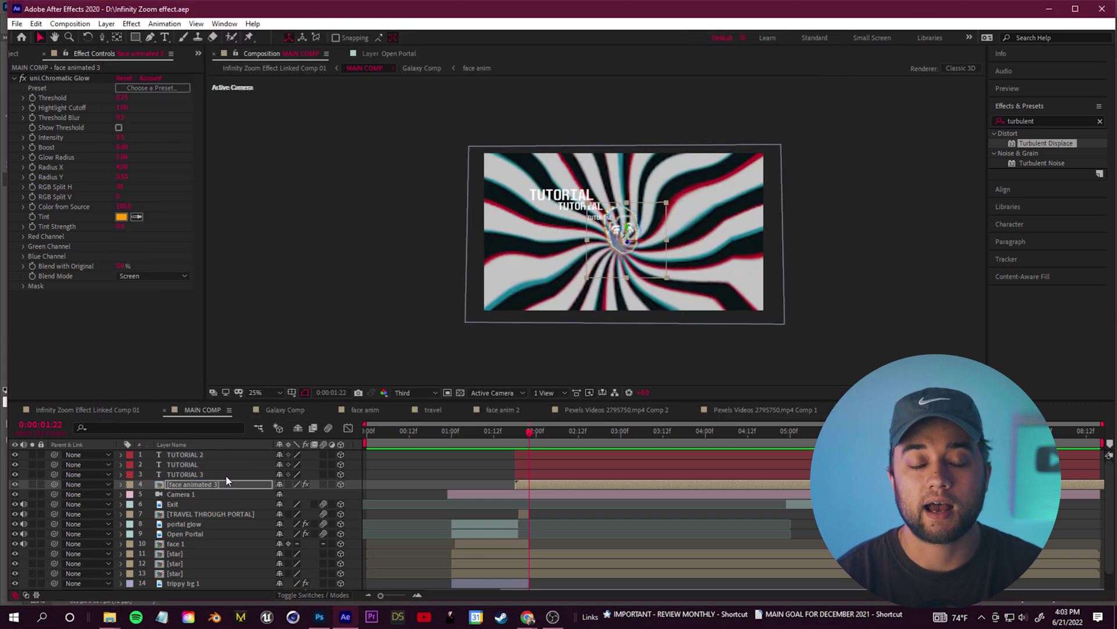
{"action": "left_click_drag", "start_coordinate": [626, 231], "coordinate": [551, 253]}
{"action": "left_click_drag", "start_coordinate": [367, 454], "coordinate": [515, 454]}
Make the NES console image a 3D layer and push it back in Z.
{"action": "left_click", "coordinate": [340, 454]}
{"action": "left_click", "coordinate": [121, 454]}
{"action": "left_click", "coordinate": [132, 465]}
{"action": "left_click_drag", "start_coordinate": [316, 483], "coordinate": [622, 484]}
Find the uni.VHS effect and apply it to the gettyimages spiral background layer.
{"action": "left_click", "coordinate": [1033, 121]}
{"action": "type", "text": "v"}
{"action": "left_click_drag", "start_coordinate": [536, 442], "coordinate": [543, 445]}
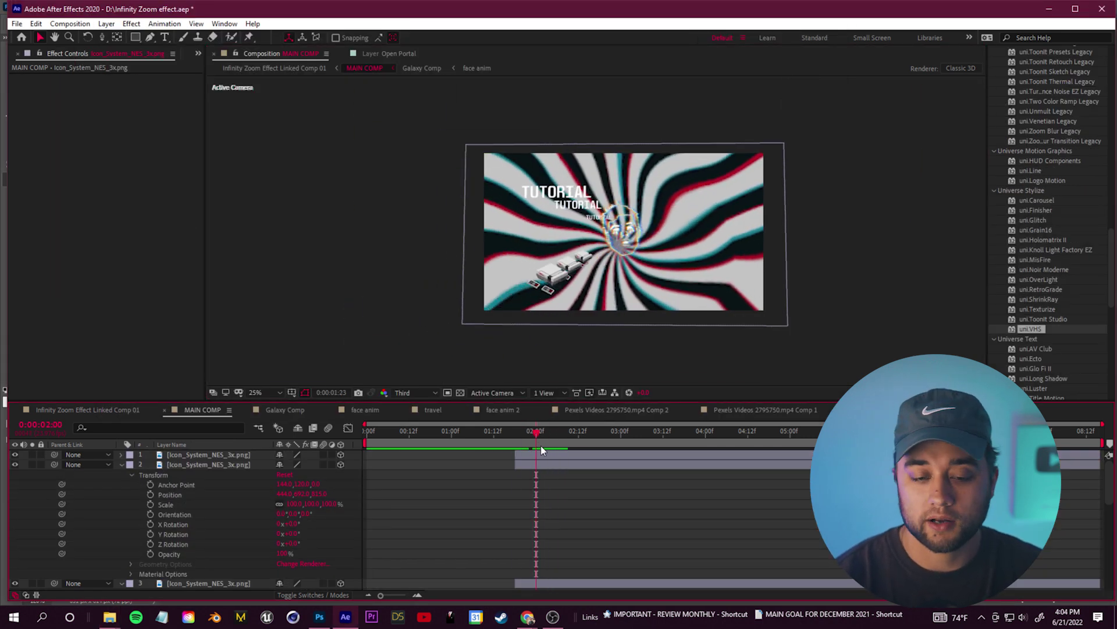
{"action": "scroll", "coordinate": [199, 464], "scroll_direction": "up", "scroll_amount": 1}
{"action": "scroll", "coordinate": [199, 463], "scroll_direction": "down", "scroll_amount": 6}
{"action": "left_click", "coordinate": [199, 574]}
{"action": "left_click_drag", "start_coordinate": [1030, 329], "coordinate": [149, 226]}
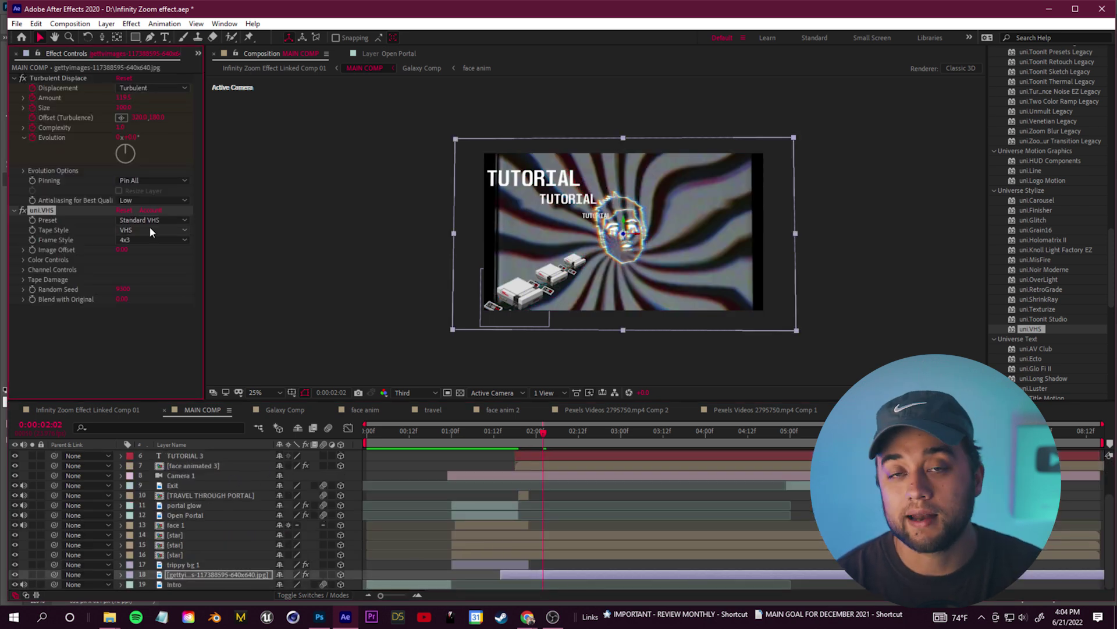
Try the Bad Tracking preset on the spiral background's VHS effect.
{"action": "left_click", "coordinate": [149, 221]}
{"action": "left_click", "coordinate": [163, 306]}
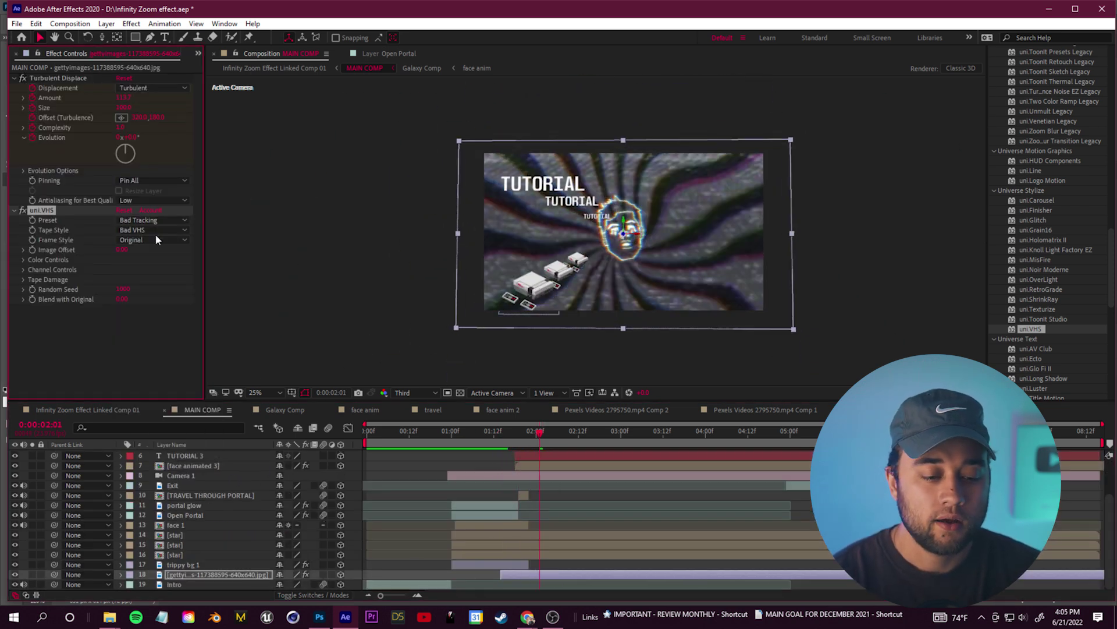
{"action": "left_click", "coordinate": [547, 445]}
Set the spiral background's VHS preset to Vertical Slip and preview it around 0:00:02:01.
{"action": "left_click", "coordinate": [151, 220]}
{"action": "left_click", "coordinate": [156, 393]}
{"action": "left_click", "coordinate": [536, 449]}
{"action": "left_click", "coordinate": [539, 446]}
Apply the uni.Ecto effect to all three TUTORIAL text layers.
{"action": "scroll", "coordinate": [539, 465], "scroll_direction": "up", "scroll_amount": 2}
{"action": "left_click", "coordinate": [548, 504]}
{"action": "double_click", "coordinate": [1033, 359]}
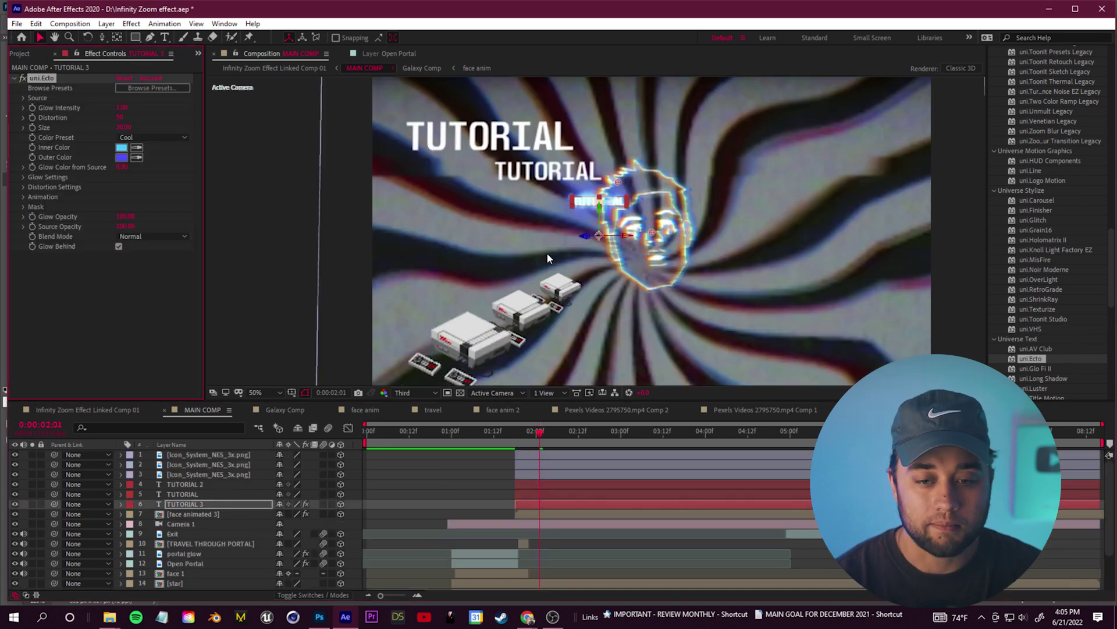
{"action": "left_click", "coordinate": [213, 494]}
{"action": "double_click", "coordinate": [1033, 359]}
{"action": "left_click", "coordinate": [213, 484]}
{"action": "double_click", "coordinate": [1034, 359]}
{"action": "left_click", "coordinate": [804, 531]}
Try the uni.Long Shadow and uni.Luster effects on a star layer at 0:00:01:16.
{"action": "left_click_drag", "start_coordinate": [591, 434], "coordinate": [508, 439]}
{"action": "left_click_drag", "start_coordinate": [1042, 380], "coordinate": [216, 536]}
{"action": "key", "text": "ctrl+z"}
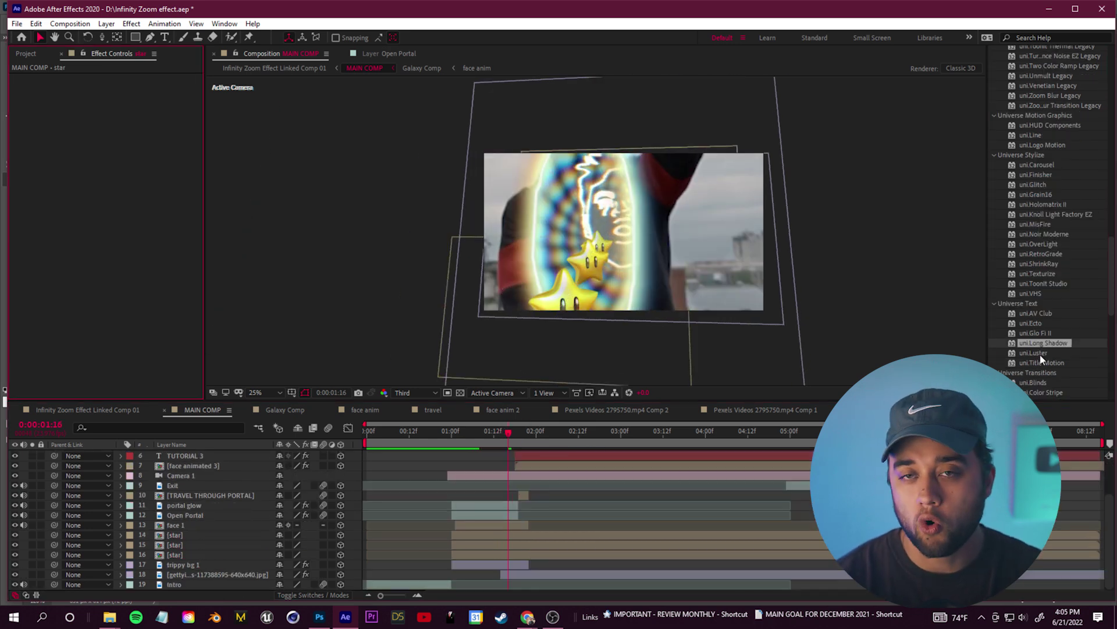
{"action": "left_click_drag", "start_coordinate": [1040, 352], "coordinate": [221, 533]}
{"action": "left_click", "coordinate": [190, 544]}
{"action": "key", "text": "ctrl+z"}
Apply uni.AV Club to the NES console images and uni.ShrinkRay to the star layers.
{"action": "left_click_drag", "start_coordinate": [1036, 314], "coordinate": [216, 521]}
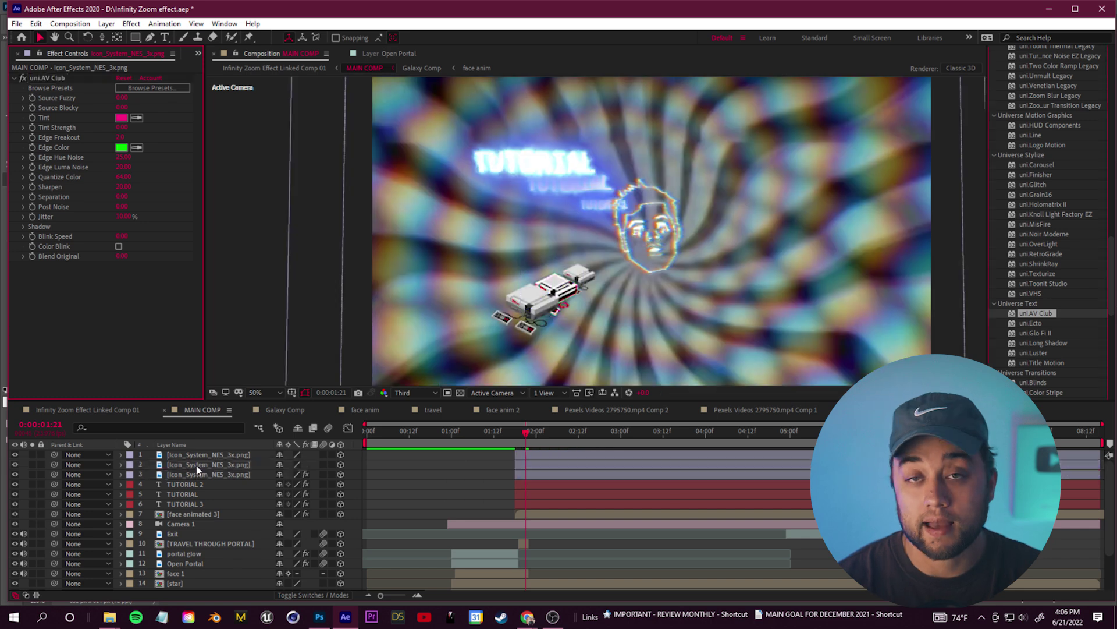
{"action": "left_click", "coordinate": [229, 454]}
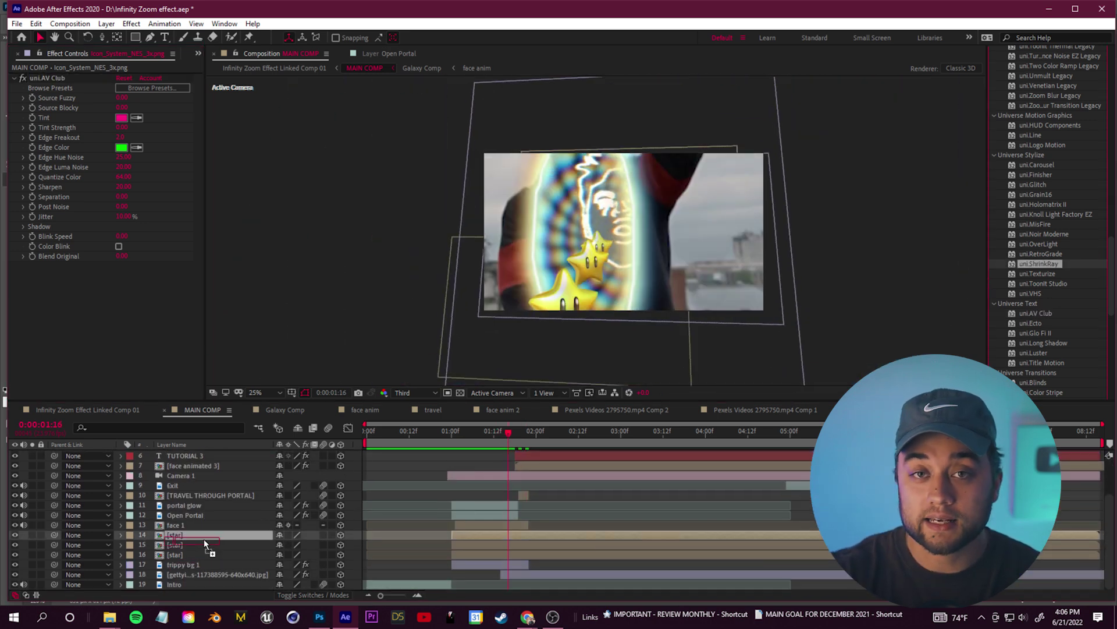
{"action": "left_click", "coordinate": [186, 544]}
Split the NES, TUTORIAL, face animated 3, star and spiral background layers at 0:00:02:11 and delete the parts after it.
{"action": "left_click_drag", "start_coordinate": [508, 433], "coordinate": [575, 454]}
{"action": "scroll", "coordinate": [198, 495], "scroll_direction": "up", "scroll_amount": 2}
{"action": "left_click", "coordinate": [185, 456]}
{"action": "left_click", "coordinate": [215, 504], "text": "shift"}
{"action": "scroll", "coordinate": [224, 517], "scroll_direction": "down", "scroll_amount": 1}
{"action": "left_click", "coordinate": [224, 484], "text": "shift"}
{"action": "scroll", "coordinate": [226, 527], "scroll_direction": "down", "scroll_amount": 1}
{"action": "left_click", "coordinate": [188, 554], "text": "ctrl"}
{"action": "left_click", "coordinate": [183, 544], "text": "ctrl"}
{"action": "left_click", "coordinate": [182, 535], "text": "ctrl"}
{"action": "left_click", "coordinate": [248, 573], "text": "ctrl"}
{"action": "key", "text": "ctrl+shift+d"}
{"action": "key", "text": "Delete"}
Apply the uni.Glitch effect to the trippy bg 1 layer and lower its Compression.
{"action": "left_click_drag", "start_coordinate": [553, 439], "coordinate": [520, 462]}
{"action": "left_click", "coordinate": [195, 564]}
{"action": "key", "text": "Page_Up"}
{"action": "key", "text": "Page_Up"}
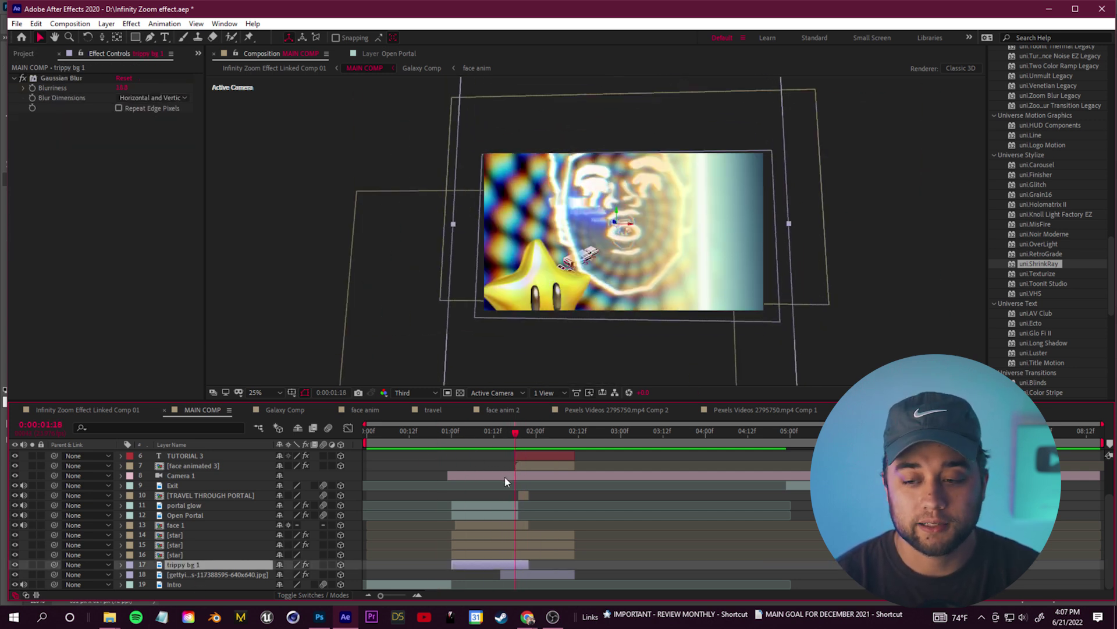
{"action": "scroll", "coordinate": [1047, 247], "scroll_direction": "up", "scroll_amount": 2}
{"action": "double_click", "coordinate": [1033, 220]}
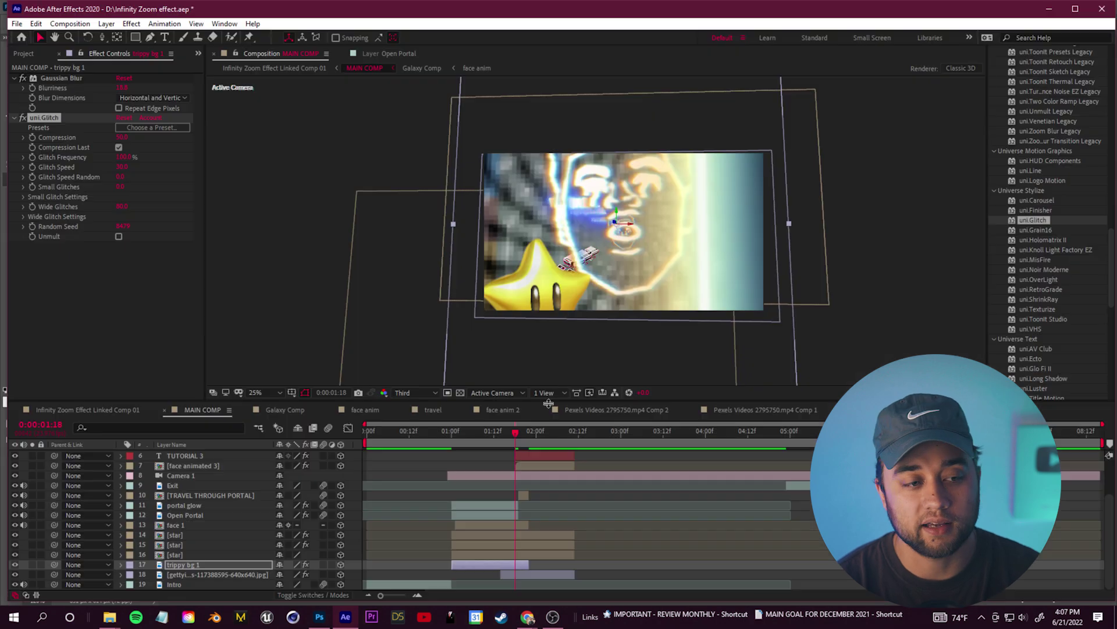
{"action": "left_click_drag", "start_coordinate": [515, 433], "coordinate": [516, 438]}
{"action": "left_click_drag", "start_coordinate": [121, 137], "coordinate": [90, 138]}
{"action": "mouse_move", "coordinate": [516, 434]}
{"action": "left_mouse_down"}
{"action": "mouse_move", "coordinate": [536, 440]}
{"action": "mouse_move", "coordinate": [492, 445]}
{"action": "mouse_move", "coordinate": [510, 441]}
{"action": "left_mouse_up"}
Try the uni.Finisher and uni.Knoll Light Factory EZ effects on the face 1 layer.
{"action": "left_click_drag", "start_coordinate": [1036, 210], "coordinate": [200, 526]}
{"action": "left_click", "coordinate": [515, 435]}
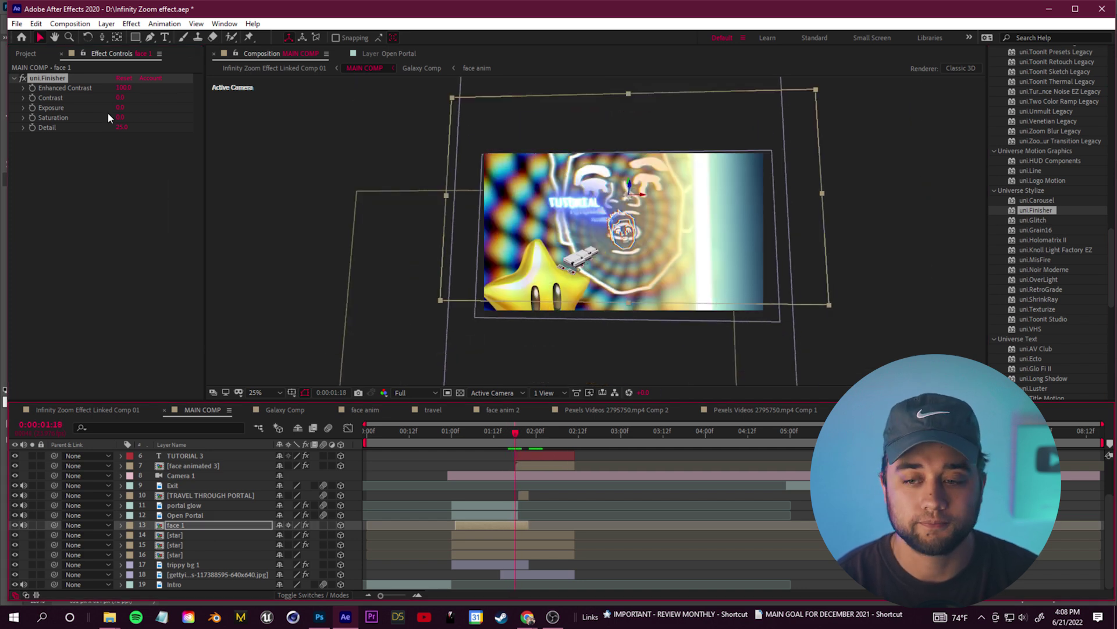
{"action": "key", "text": "ctrl+z"}
{"action": "left_click_drag", "start_coordinate": [1051, 252], "coordinate": [174, 527]}
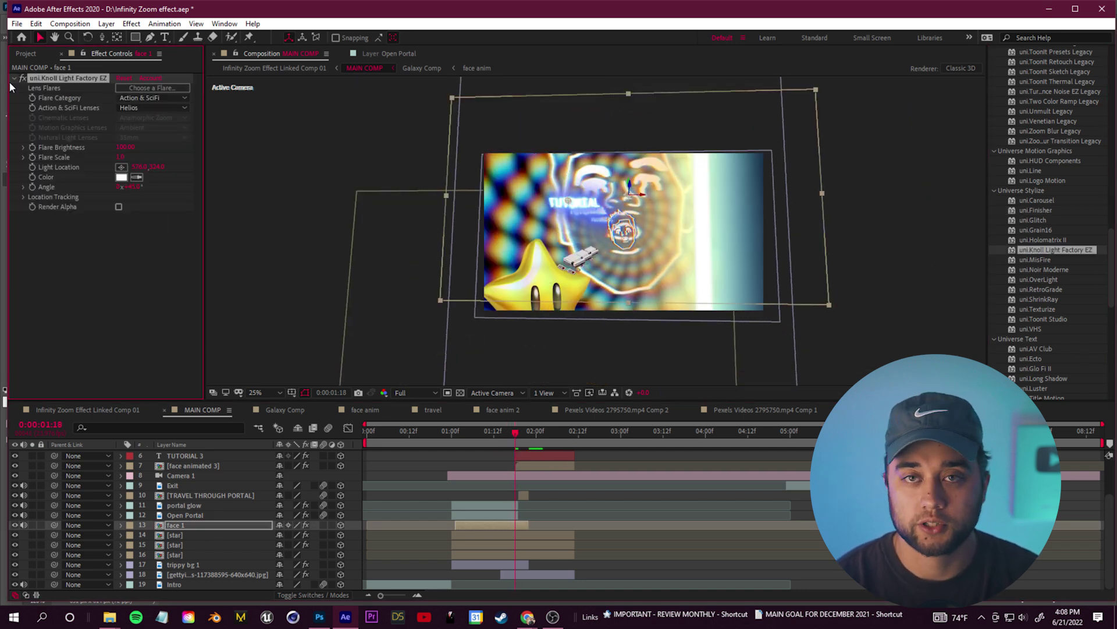
{"action": "key", "text": "ctrl+z"}
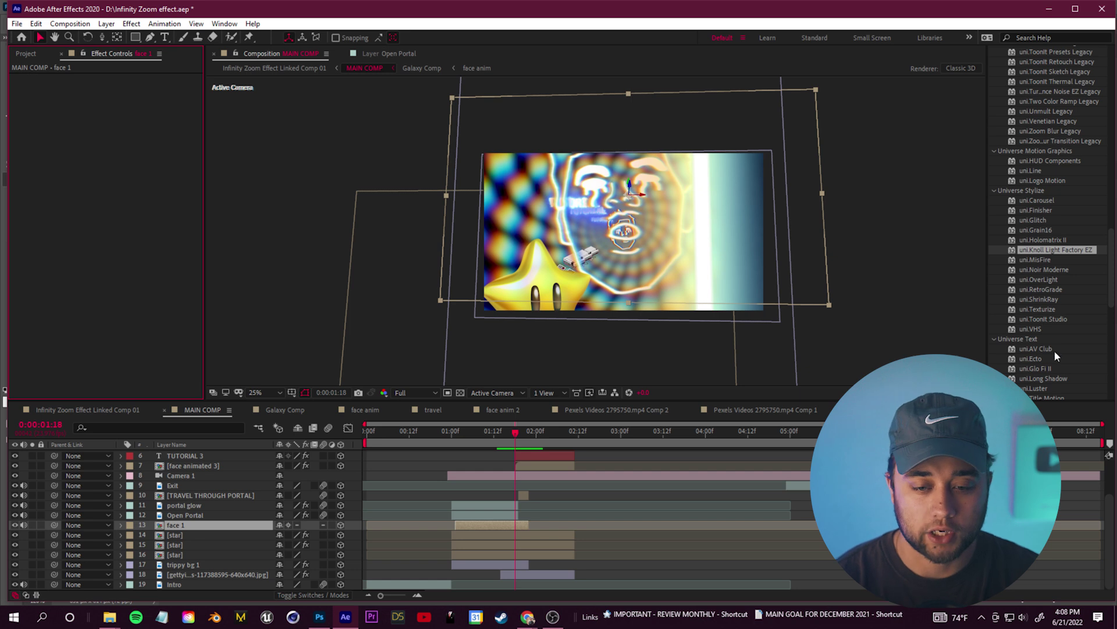
Apply the uni.ToonIt Studio effect to the lowest star layer.
{"action": "left_click", "coordinate": [181, 554]}
{"action": "double_click", "coordinate": [1043, 319]}
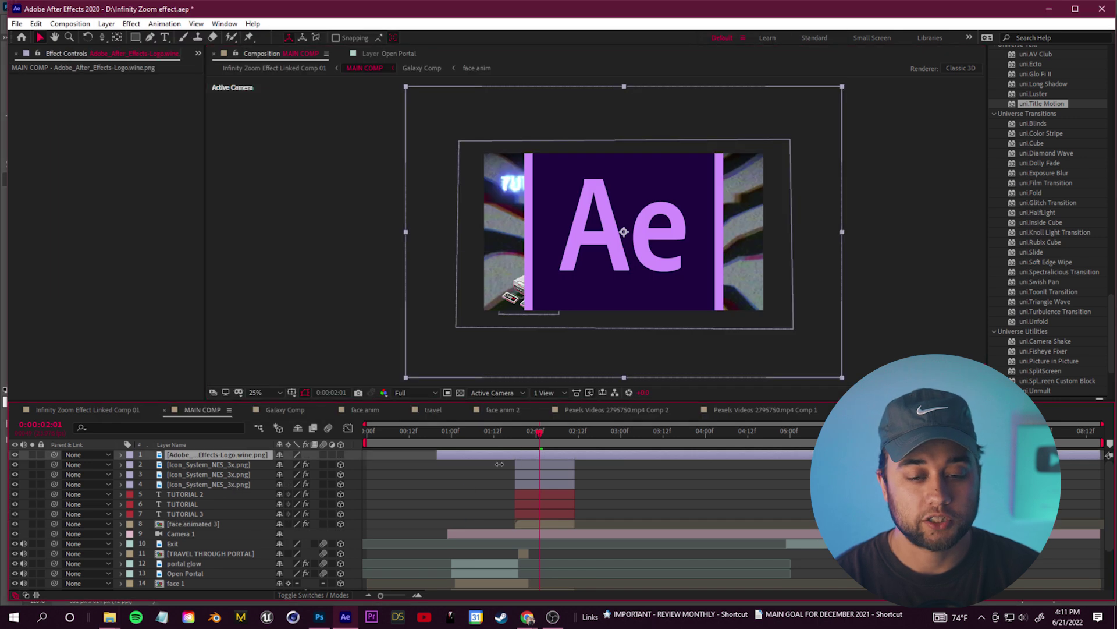
Fit the After Effects logo layer between 0:00:01:18 and 0:00:02:11, and place it farther back in 3D depth.
{"action": "left_click_drag", "start_coordinate": [499, 463], "coordinate": [515, 464]}
{"action": "left_click_drag", "start_coordinate": [1099, 455], "coordinate": [575, 454]}
{"action": "left_click", "coordinate": [341, 454]}
{"action": "left_click", "coordinate": [121, 455]}
{"action": "left_click", "coordinate": [132, 466]}
{"action": "left_click_drag", "start_coordinate": [318, 484], "coordinate": [664, 492]}
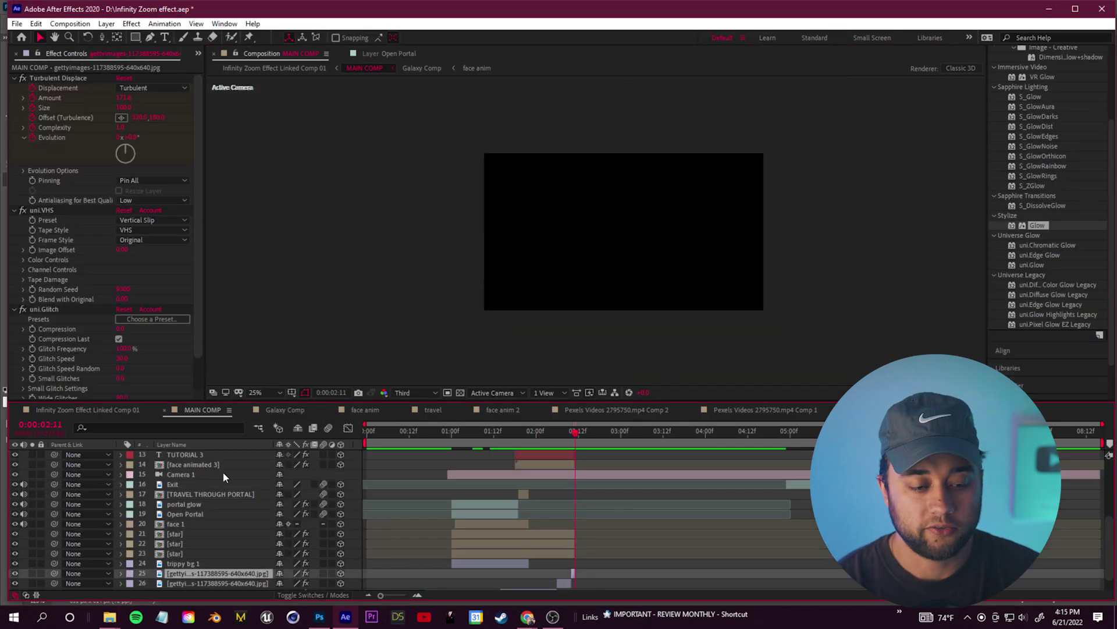
Shift the Exit layer so its clip starts at 0:00:02:11, right where the spiral scene ends.
{"action": "left_click", "coordinate": [171, 485]}
{"action": "left_click_drag", "start_coordinate": [804, 485], "coordinate": [605, 486]}
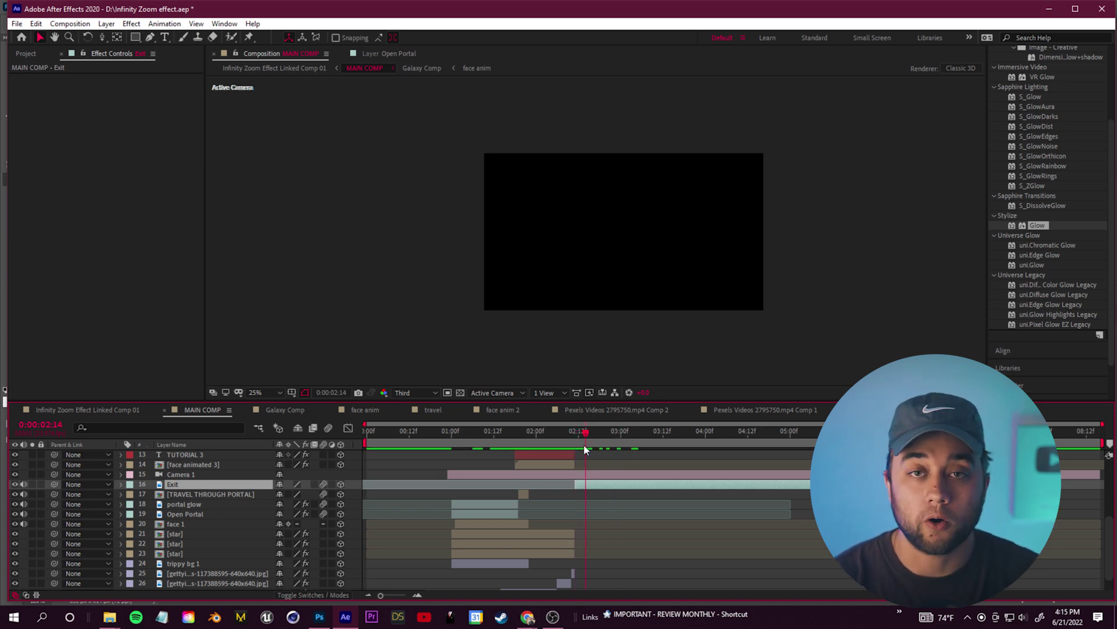
{"action": "left_click_drag", "start_coordinate": [594, 454], "coordinate": [575, 454]}
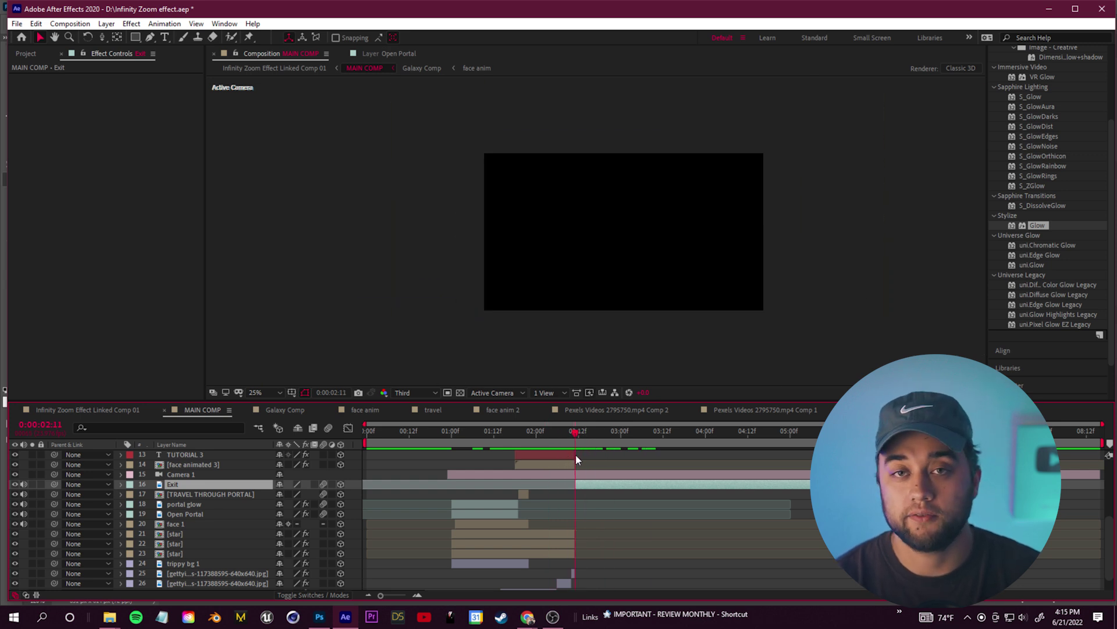
Split the Camera 1 layer at 0:00:02:11 and delete the part after the cut.
{"action": "scroll", "coordinate": [585, 549], "scroll_direction": "up", "scroll_amount": 4}
{"action": "scroll", "coordinate": [190, 535], "scroll_direction": "down", "scroll_amount": 2}
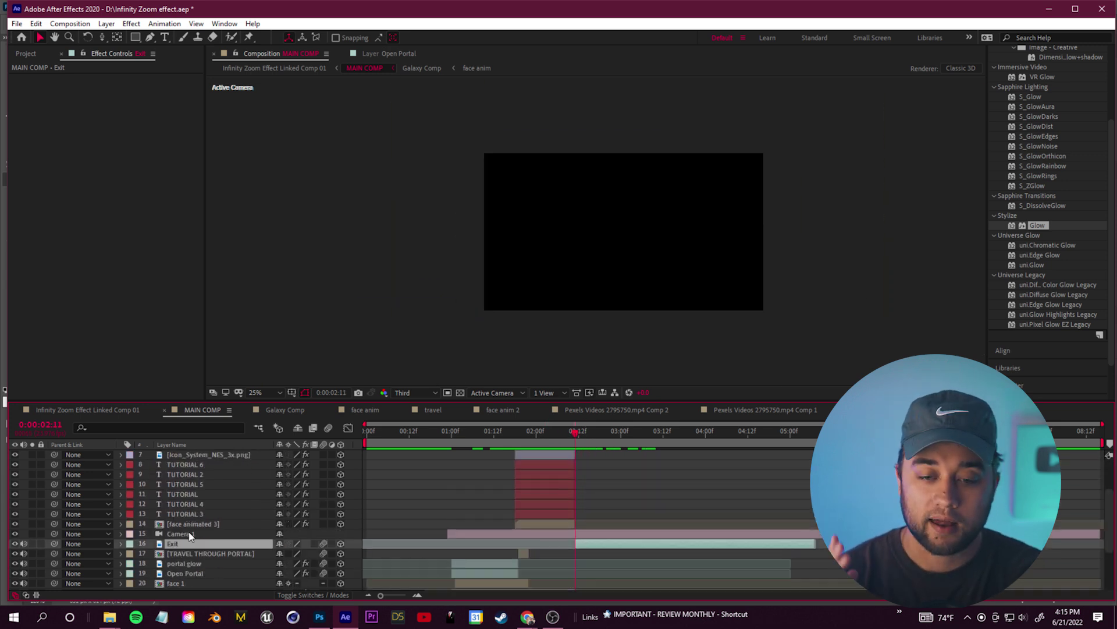
{"action": "left_click", "coordinate": [221, 535]}
{"action": "key", "text": "ctrl+shift+d"}
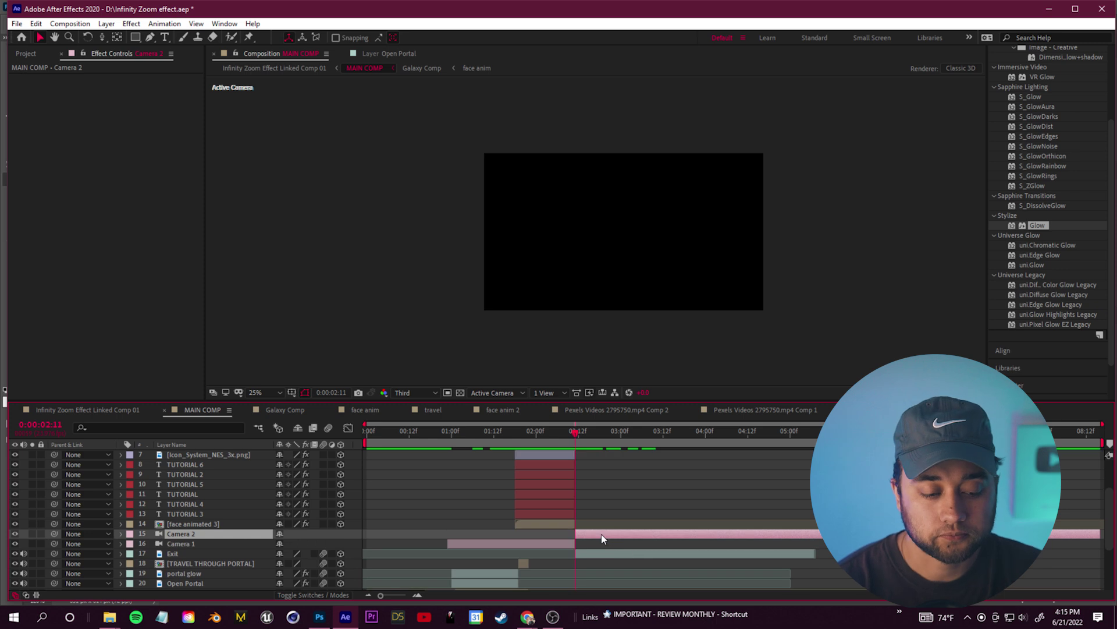
{"action": "key", "text": "Delete"}
Scrub back to the start of MAIN COMP and save the project.
{"action": "left_click_drag", "start_coordinate": [574, 430], "coordinate": [372, 455]}
{"action": "left_click", "coordinate": [17, 23]}
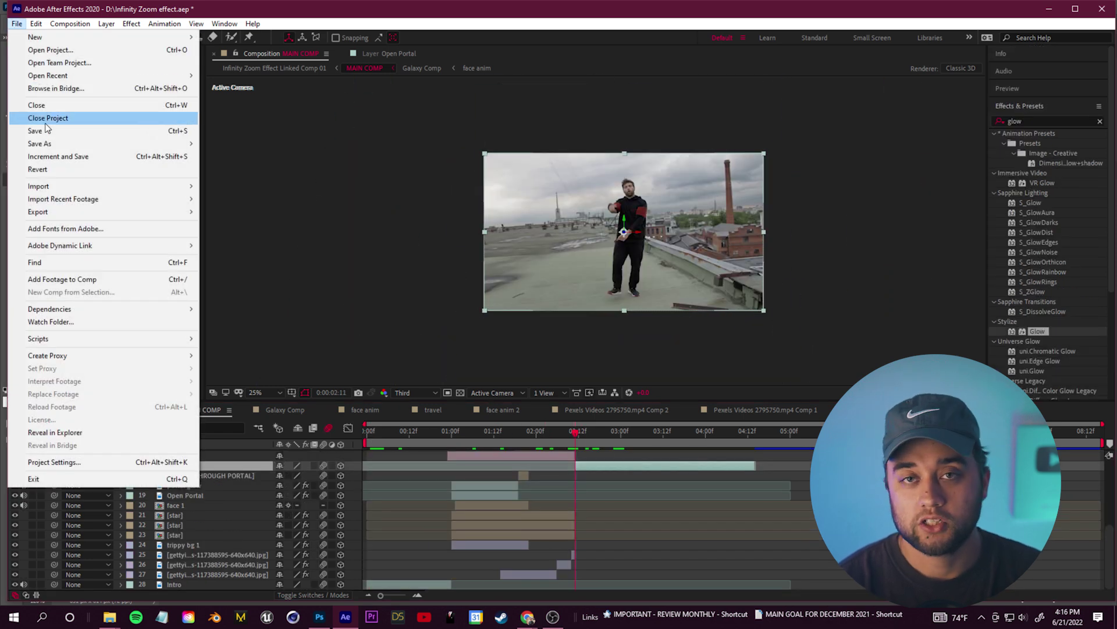
{"action": "left_click", "coordinate": [46, 129]}
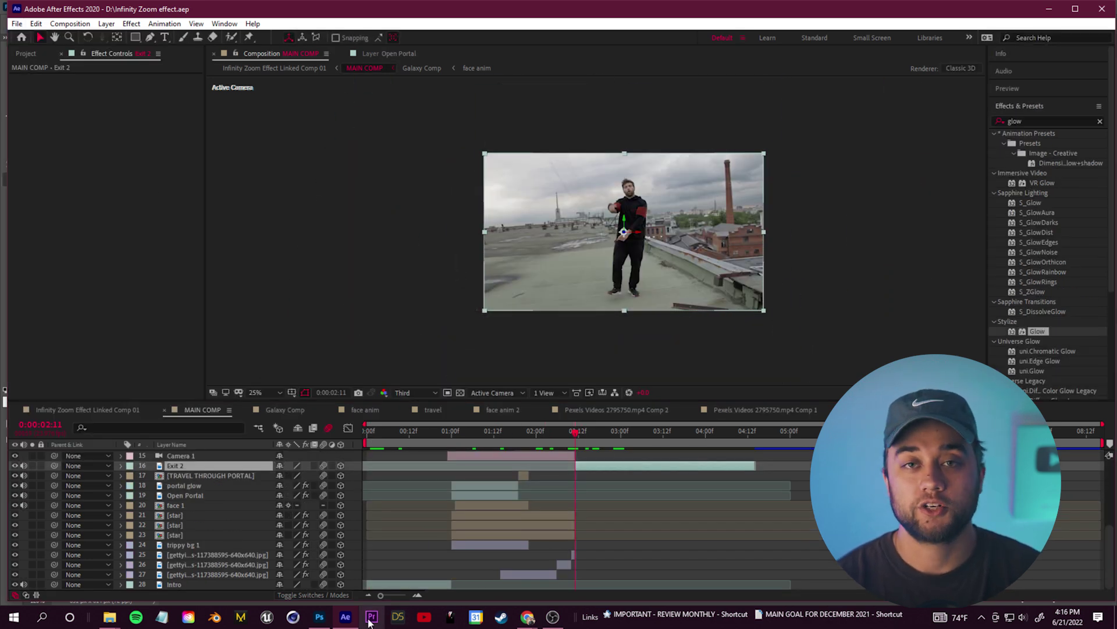
Switch to Premiere Pro and create a new transparent video item in the project.
{"action": "left_click", "coordinate": [372, 616]}
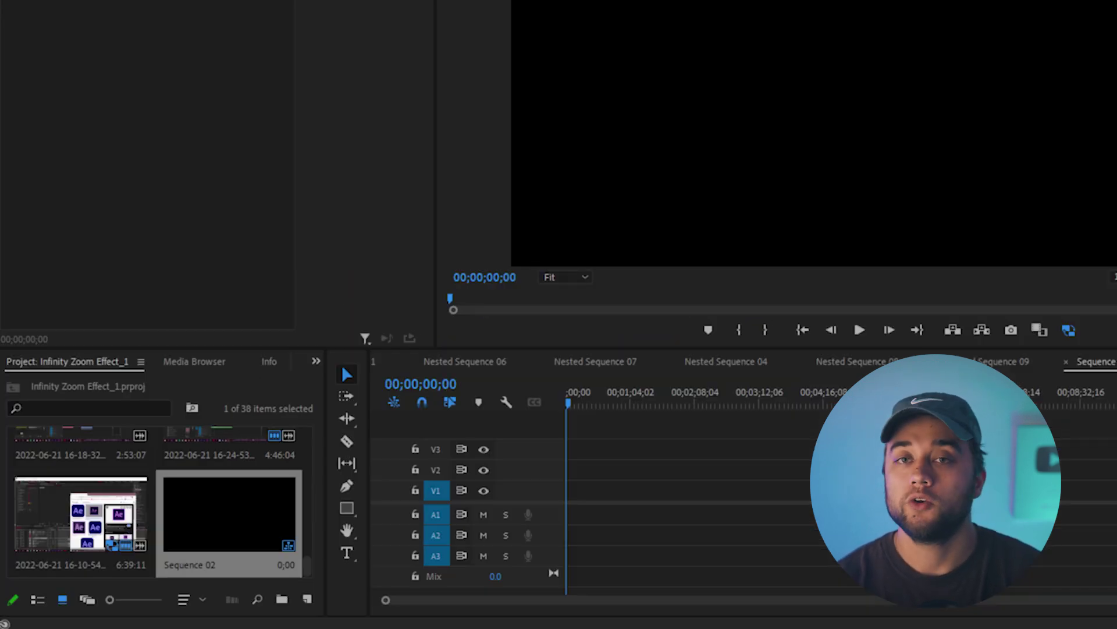
{"action": "left_click", "coordinate": [306, 602]}
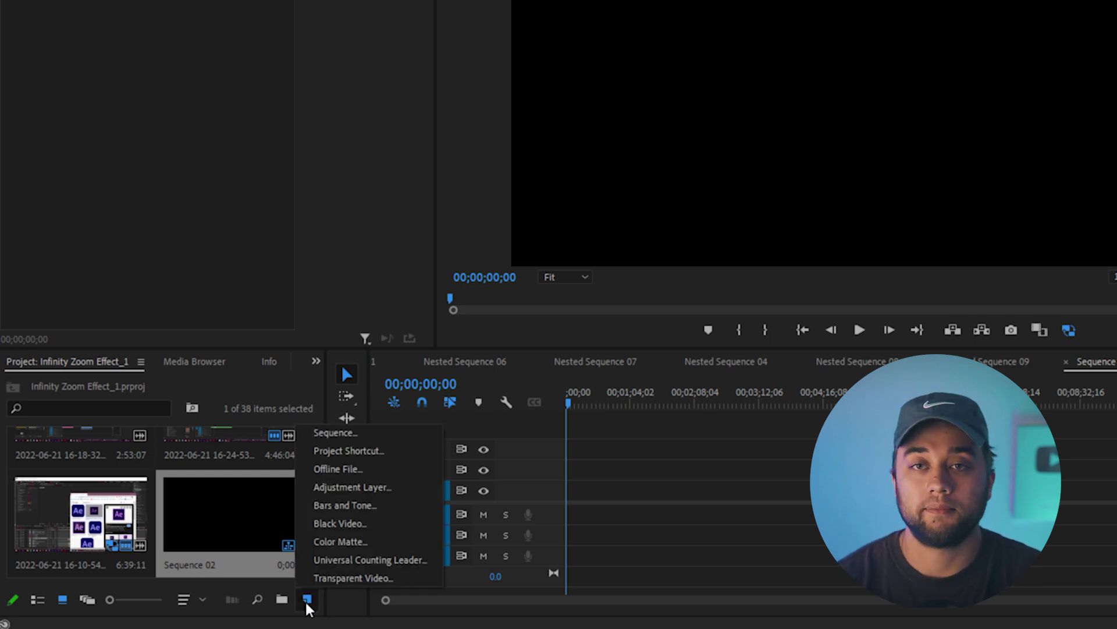
{"action": "left_click", "coordinate": [341, 580]}
{"action": "left_click", "coordinate": [821, 271]}
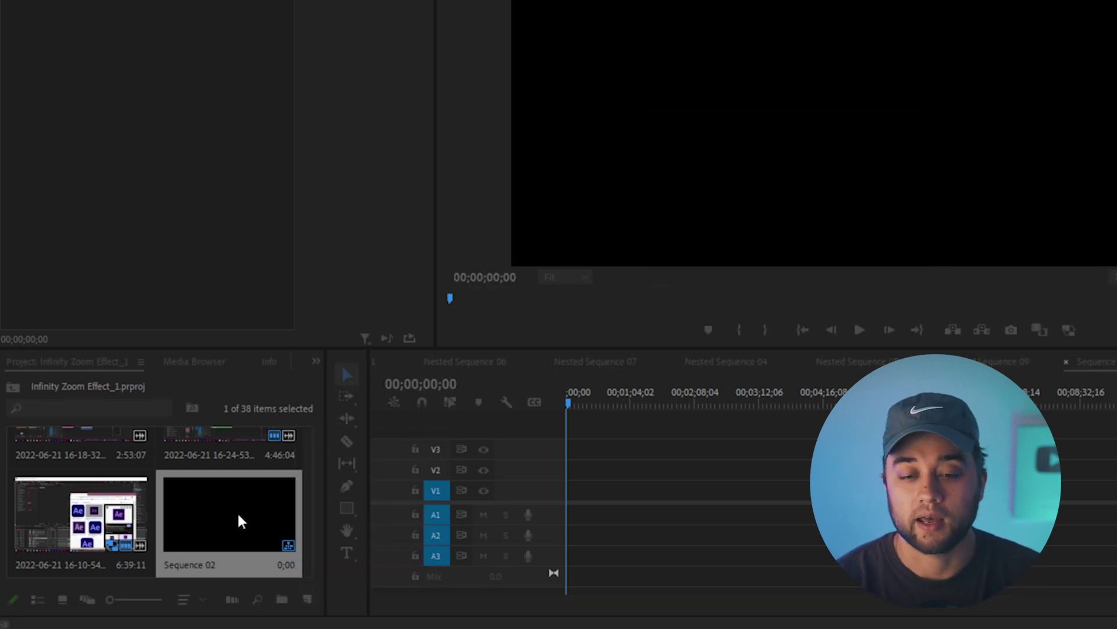
Place the transparent video at the start of track V1 and replace it with an After Effects composition.
{"action": "left_click_drag", "start_coordinate": [117, 510], "coordinate": [875, 490]}
{"action": "left_click_drag", "start_coordinate": [570, 492], "coordinate": [571, 492]}
{"action": "right_click", "coordinate": [637, 491]}
{"action": "left_click", "coordinate": [642, 173]}
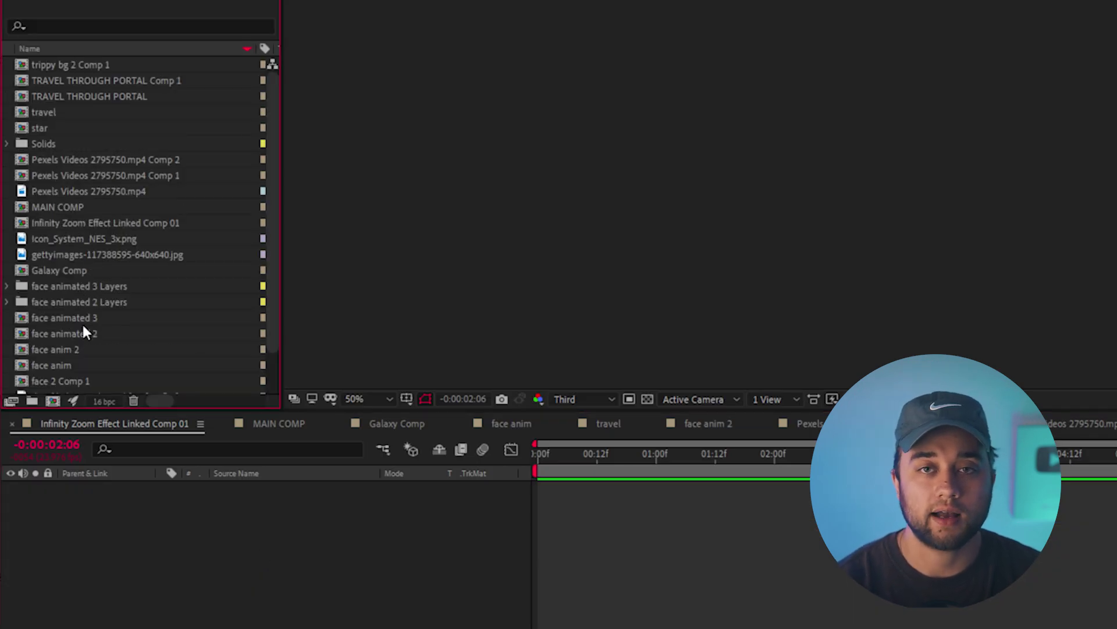
Add MAIN COMP to Infinity Zoom Effect Linked Comp 01, scrub through it, and save the After Effects project.
{"action": "left_click_drag", "start_coordinate": [58, 207], "coordinate": [224, 536]}
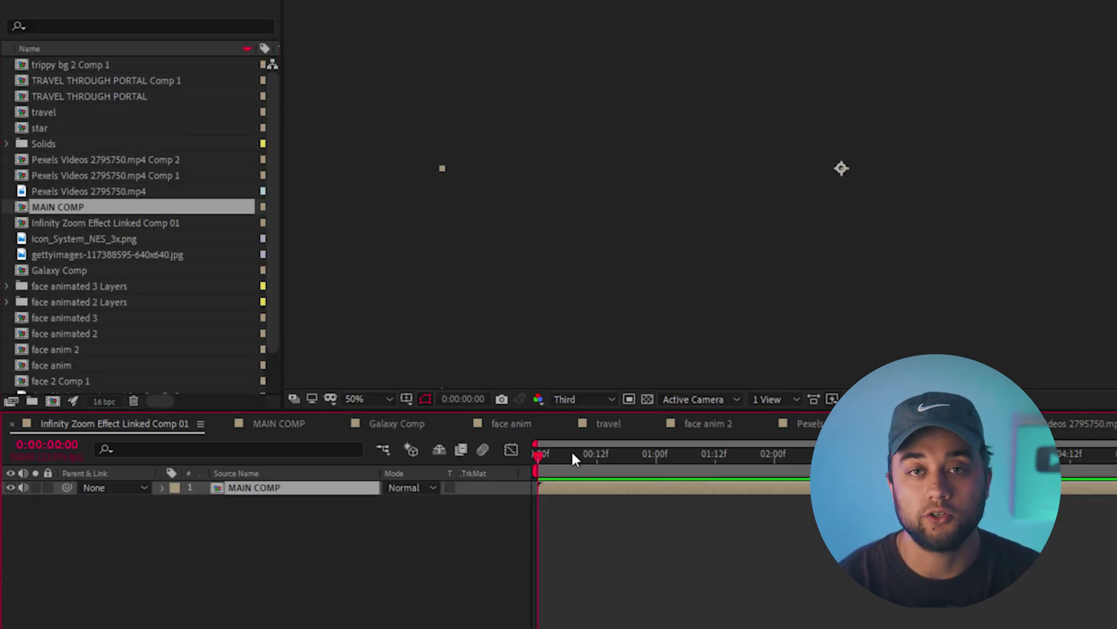
{"action": "left_click", "coordinate": [552, 454]}
{"action": "left_click_drag", "start_coordinate": [541, 465], "coordinate": [752, 476]}
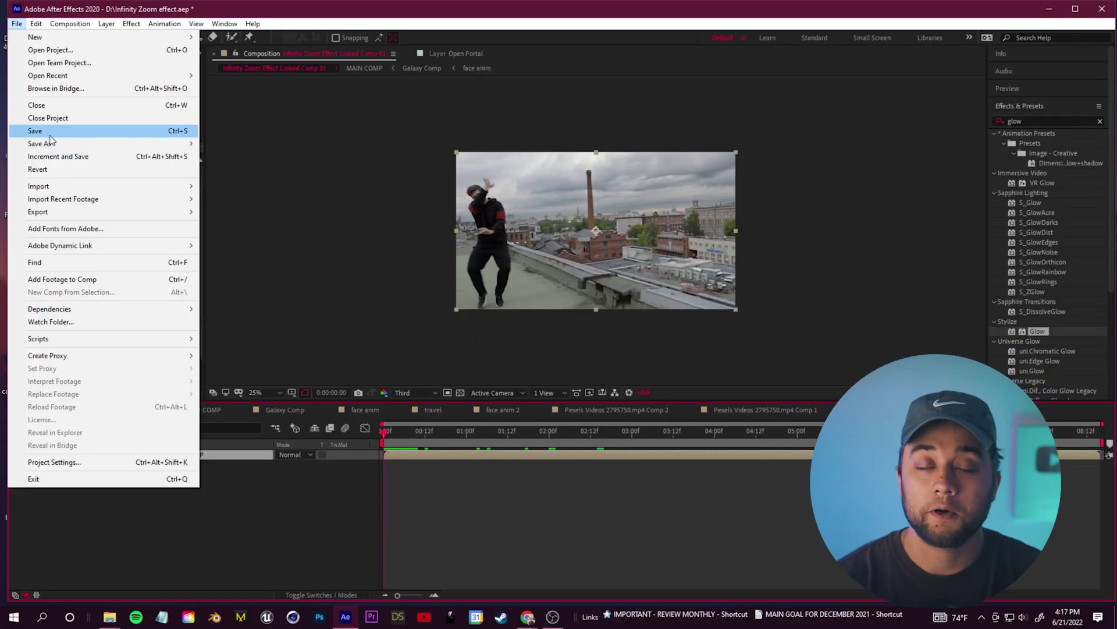
{"action": "left_click", "coordinate": [50, 132]}
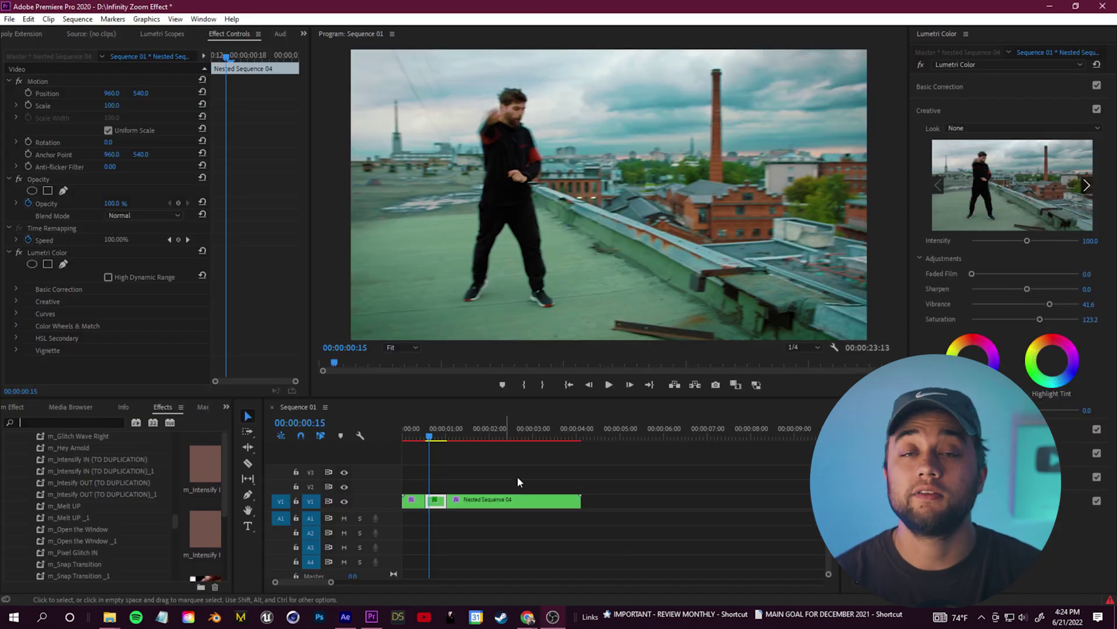
In Premiere Pro's Sequence 01, move the long Nested Sequence 04 clip later on V1 to open a gap after the short clip.
{"action": "left_click", "coordinate": [517, 476]}
{"action": "left_click_drag", "start_coordinate": [496, 510], "coordinate": [595, 510]}
{"action": "key", "text": "ctrl+z"}
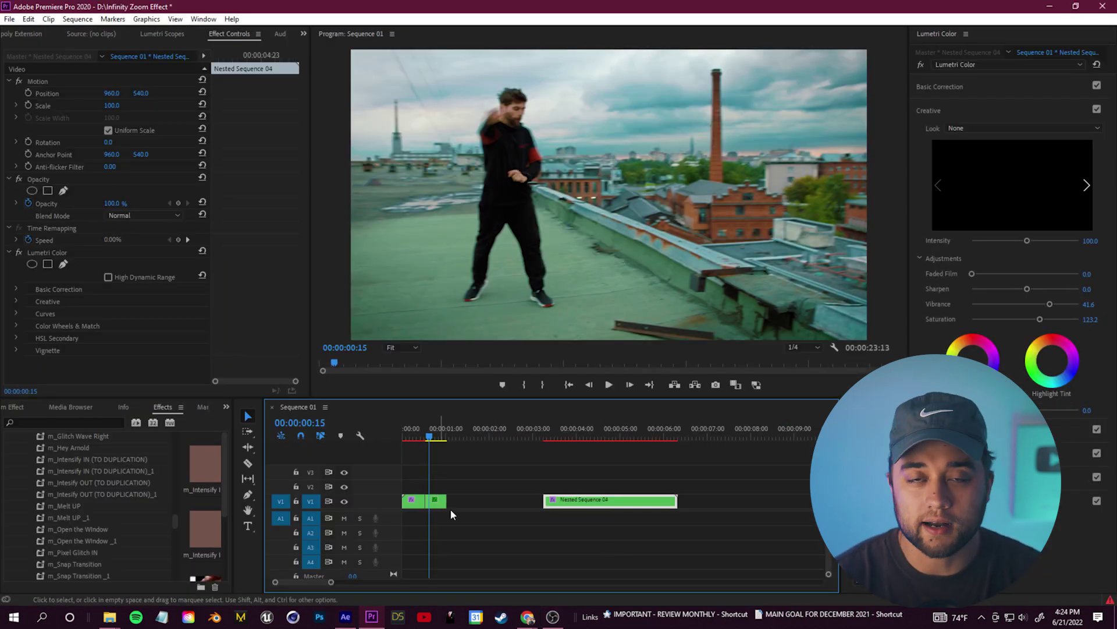
Set the speed of the short second clip on V1 to 200%.
{"action": "right_click", "coordinate": [440, 505]}
{"action": "left_click", "coordinate": [523, 388]}
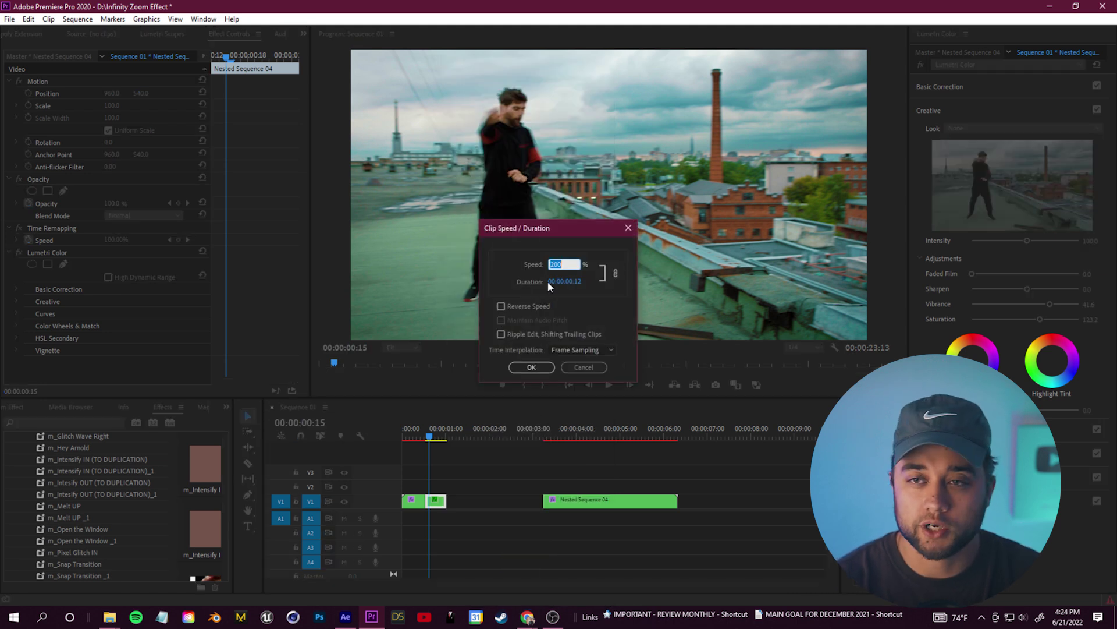
{"action": "type", "text": "200"}
{"action": "left_click", "coordinate": [531, 368]}
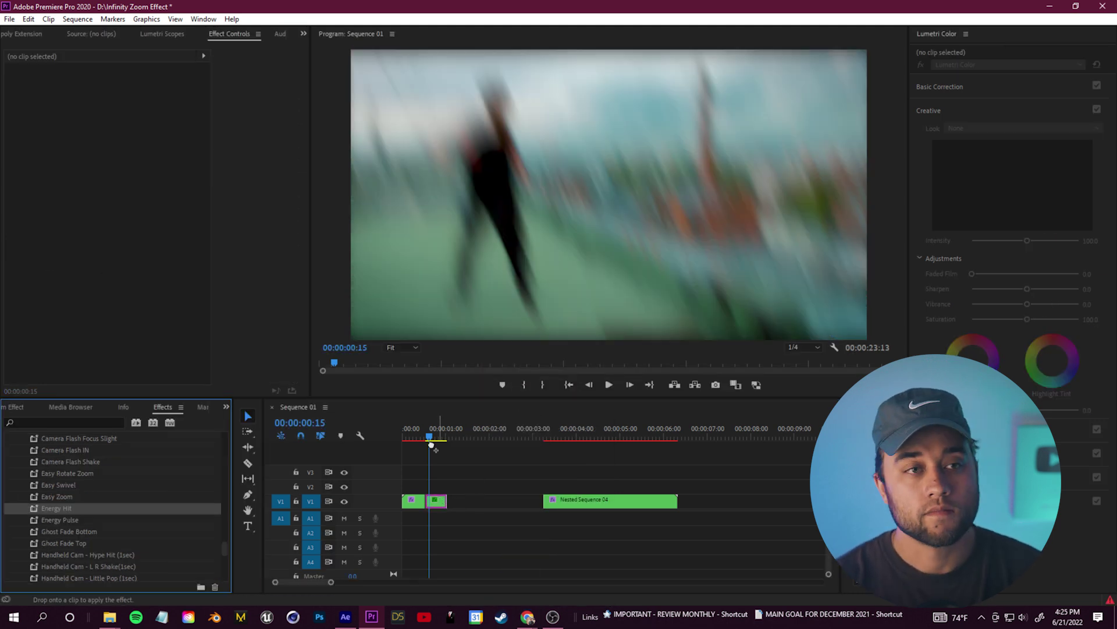
Preview the Energy Hit preset on the short second clip and undo it.
{"action": "left_click", "coordinate": [432, 440]}
{"action": "left_click_drag", "start_coordinate": [432, 441], "coordinate": [435, 438]}
{"action": "key", "text": "ctrl+z"}
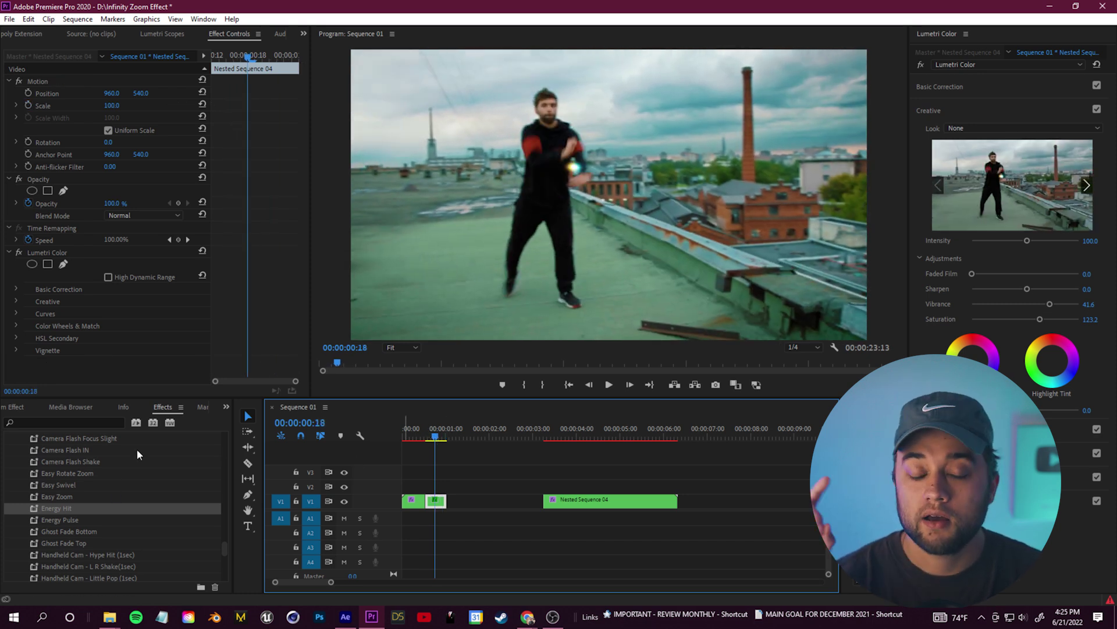
Apply the Camera Flash Focus Slight preset to the short second clip and scrub over it to check the flash.
{"action": "scroll", "coordinate": [107, 504], "scroll_direction": "up", "scroll_amount": 1}
{"action": "left_click_drag", "start_coordinate": [89, 452], "coordinate": [436, 499]}
{"action": "left_click_drag", "start_coordinate": [434, 437], "coordinate": [427, 440]}
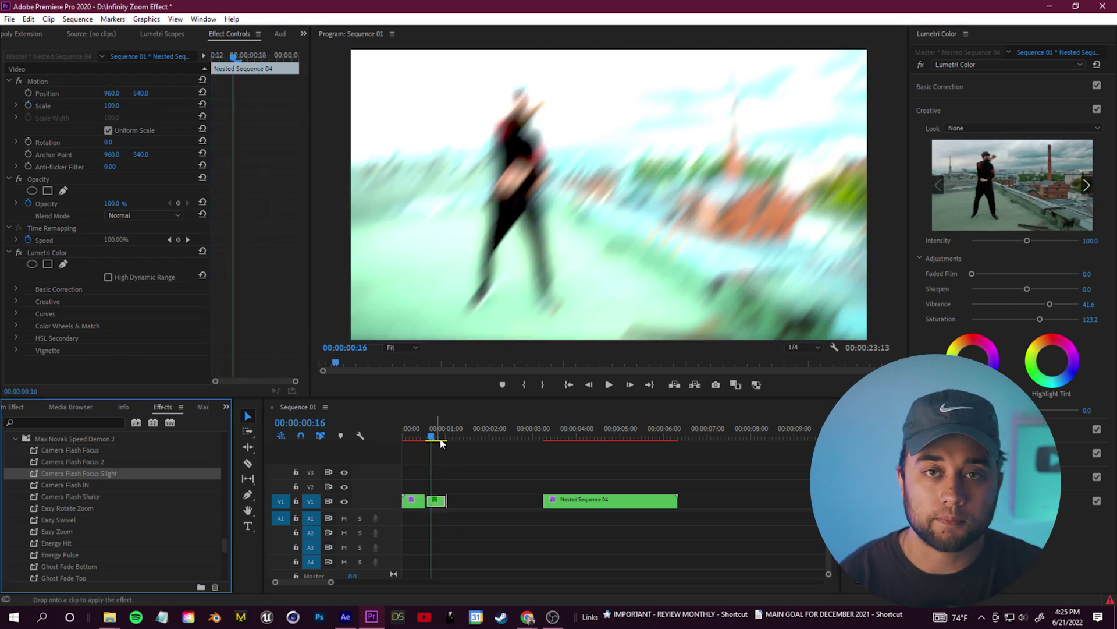
Move the long Nested Sequence 04 clip back against the short clip and play the edit from near the start.
{"action": "left_click_drag", "start_coordinate": [570, 498], "coordinate": [472, 494]}
{"action": "key", "text": "space"}
{"action": "left_click_drag", "start_coordinate": [428, 437], "coordinate": [412, 438]}
{"action": "key", "text": "space"}
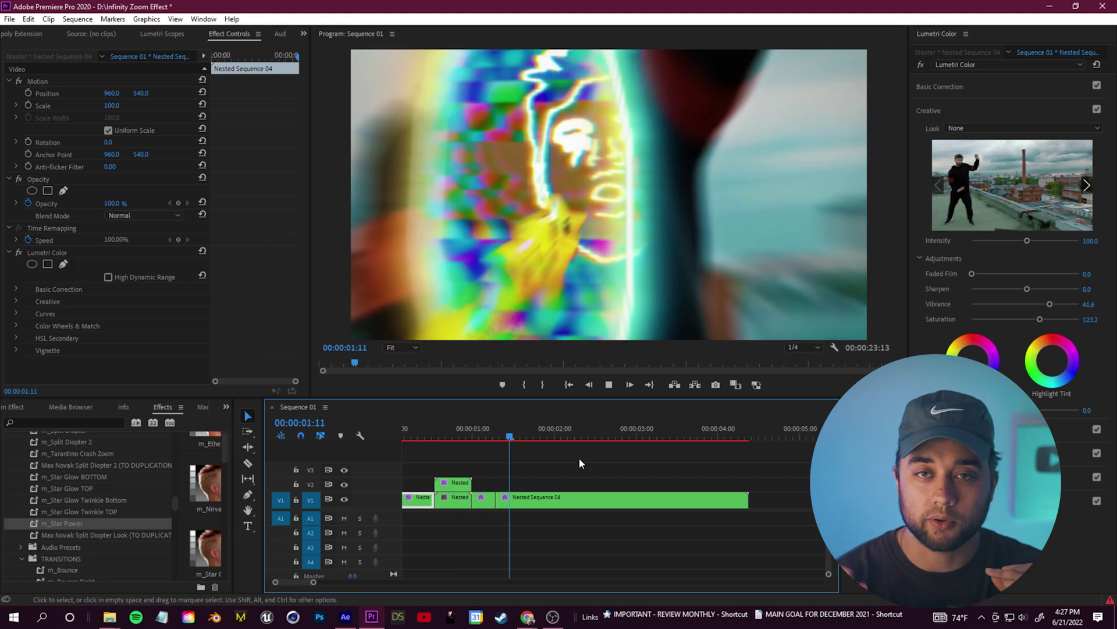